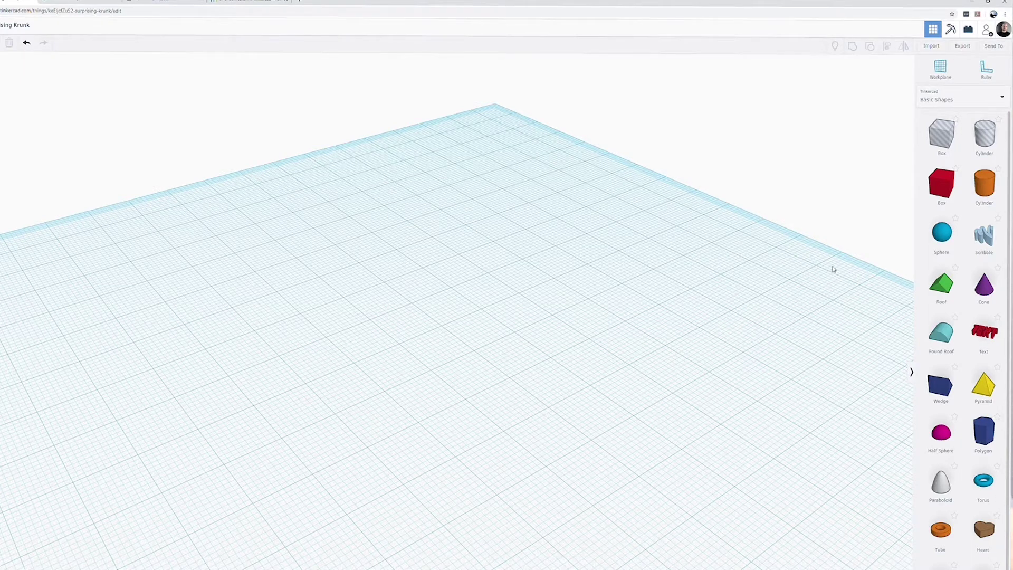
Place a solid cylinder on the workplane, set it to 64 sides, and scale it proportionally to 5 mm by 5 mm
left_click_drag(983, 184, 527, 362)
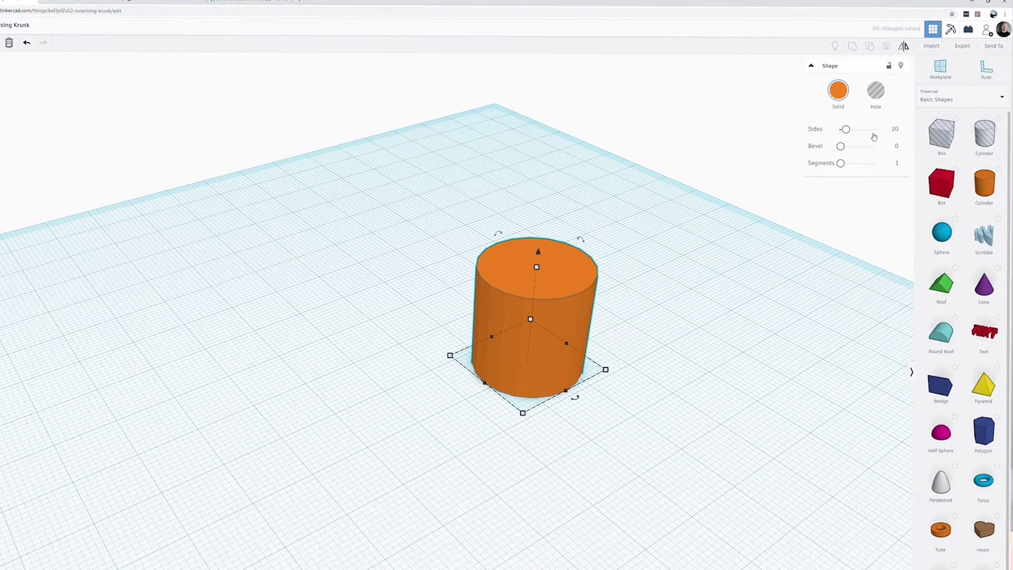
left_click_drag(874, 136, 881, 132)
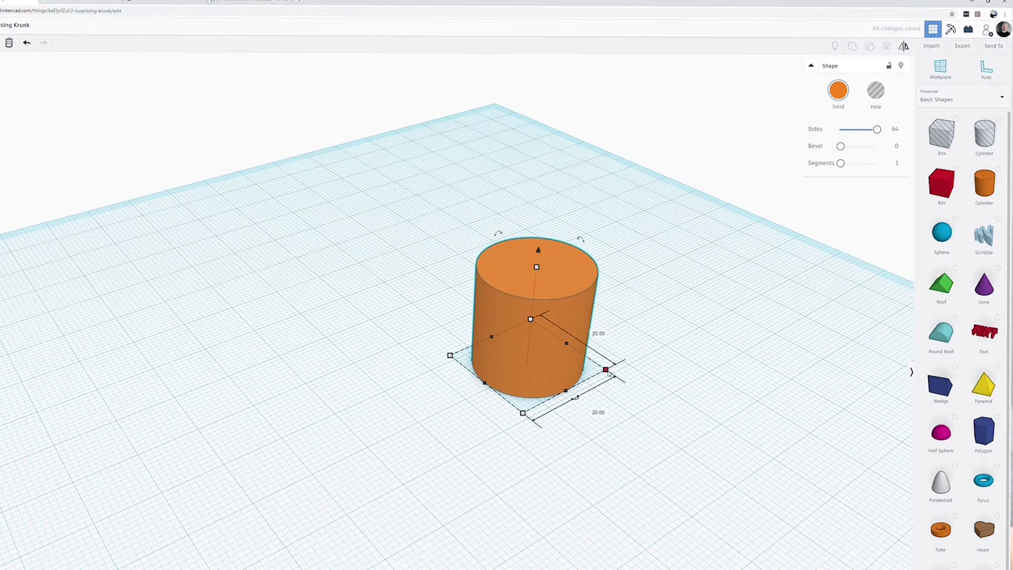
left_click_drag(606, 369, 526, 363, "shift")
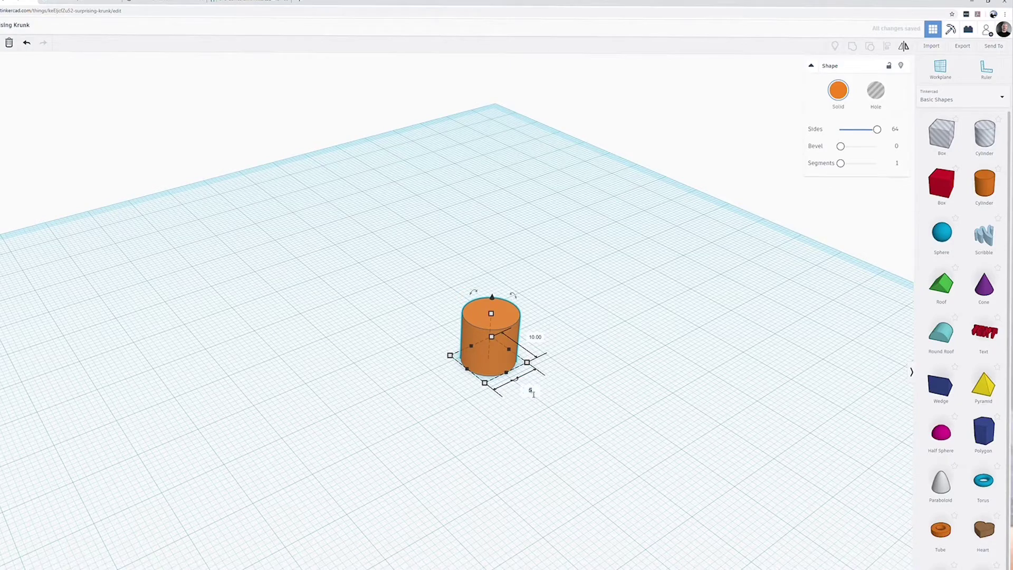
key("Return")
Rotate the small cylinder 90° so that it lies on its side
scroll(506, 329, "down", 3)
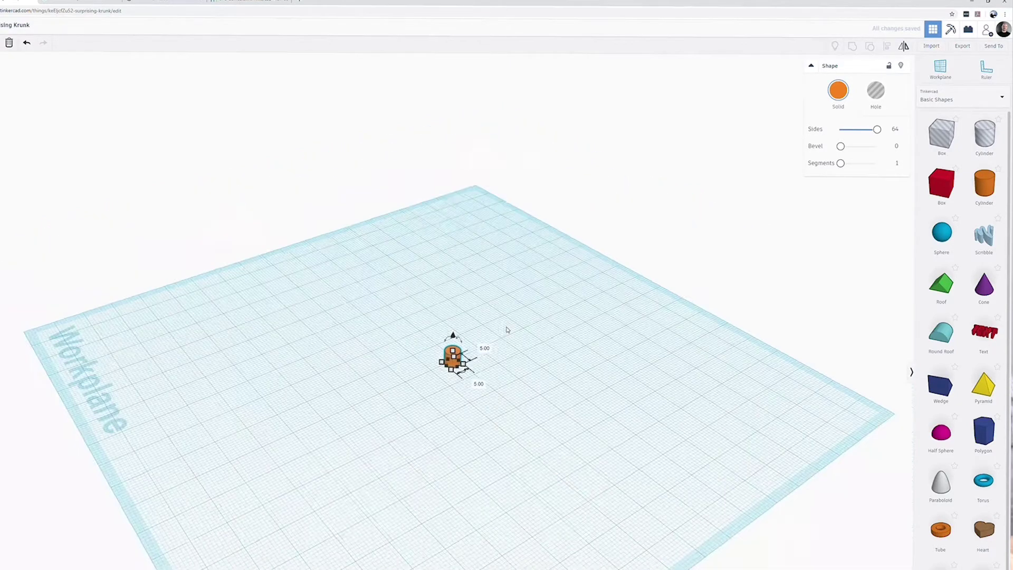
scroll(506, 330, "up", 5)
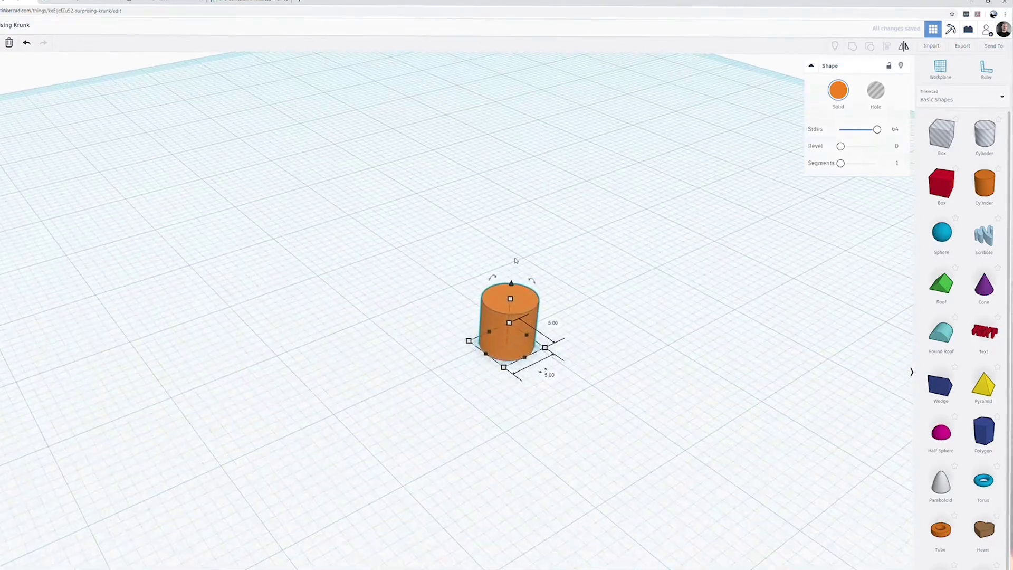
left_click_drag(482, 292, 461, 325)
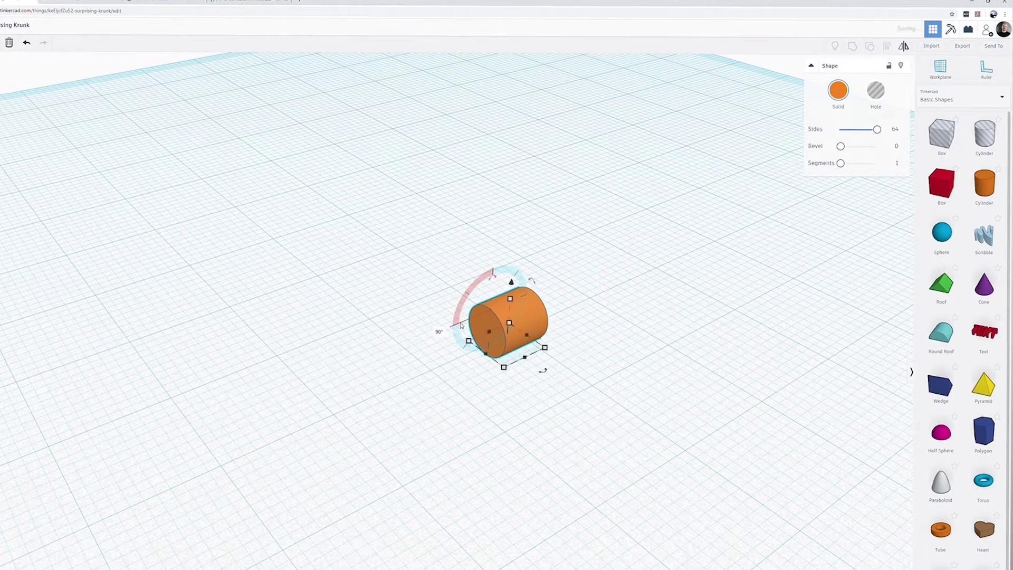
left_click(625, 290)
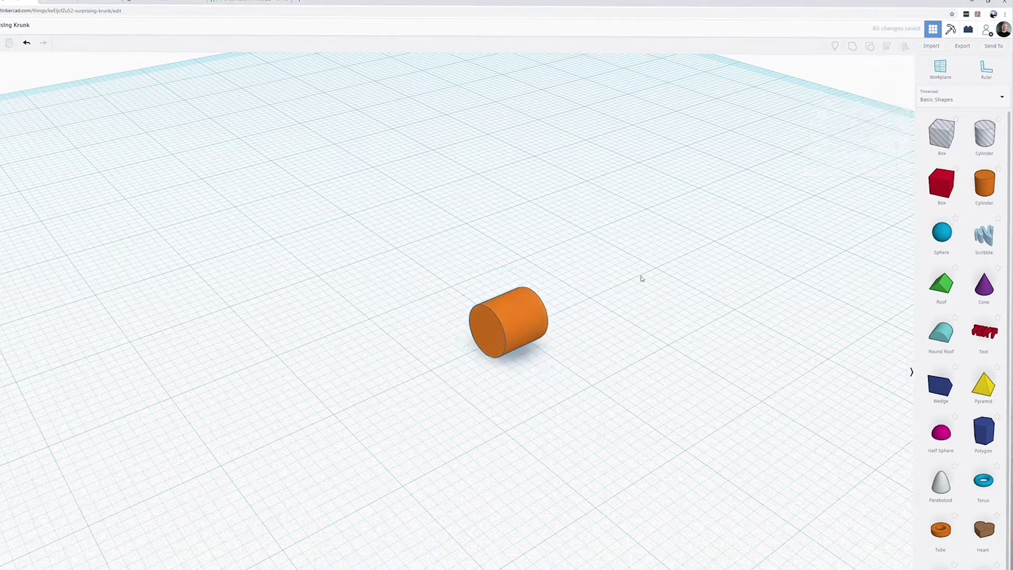
Place a solid box beside the cylinder and set its length, width and height to 5 mm each
left_click_drag(939, 186, 625, 339)
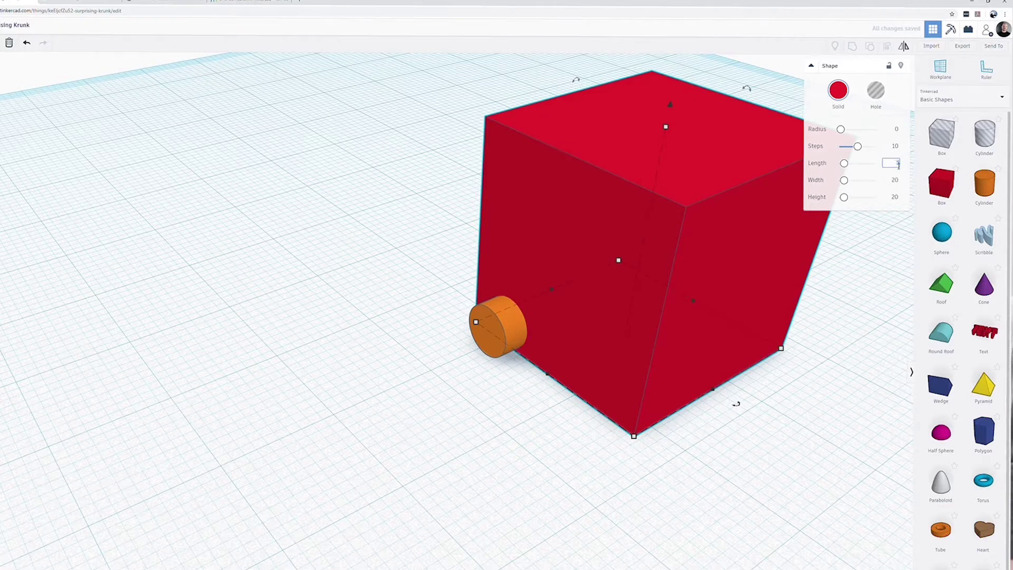
left_click(896, 181)
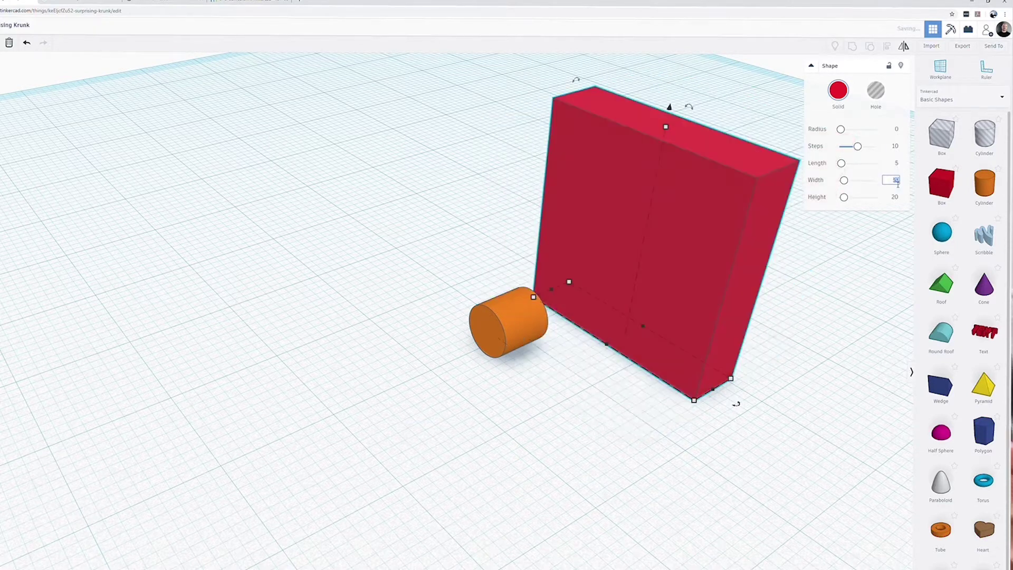
left_click(895, 198)
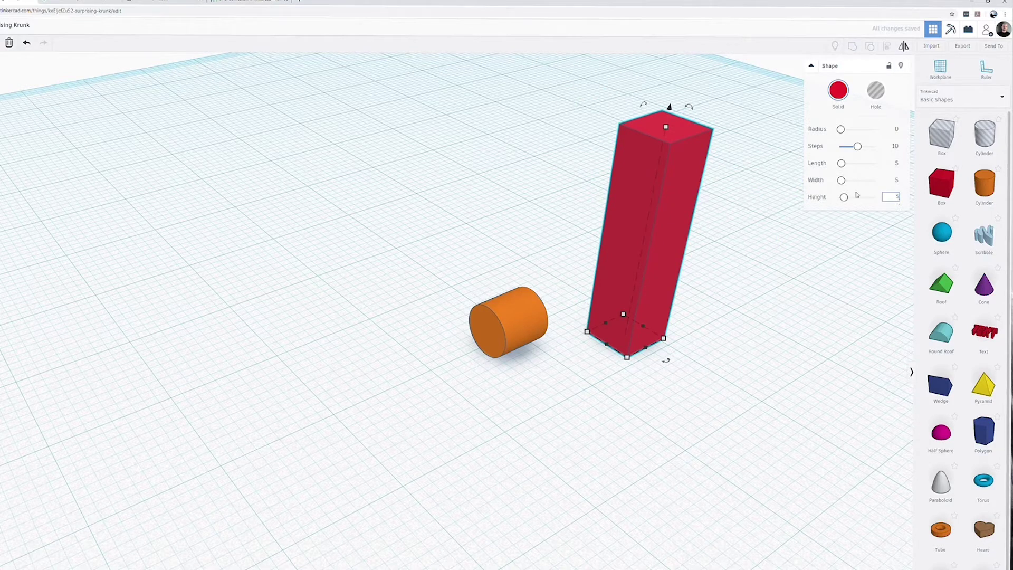
type("5")
key("Return")
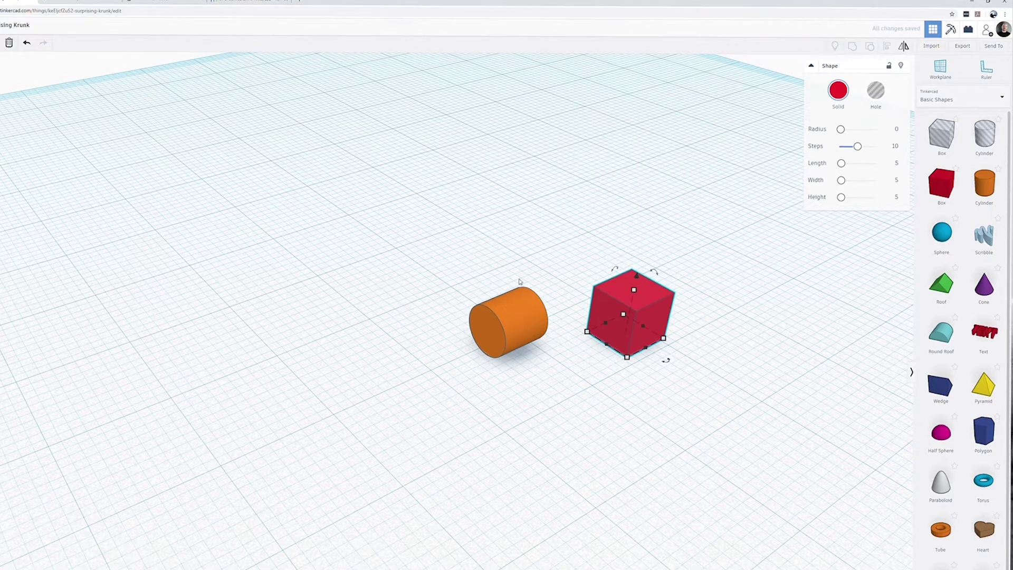
Align the cylinder and box flush at their front ends and center them on each other across their width
left_click_drag(470, 235, 687, 375)
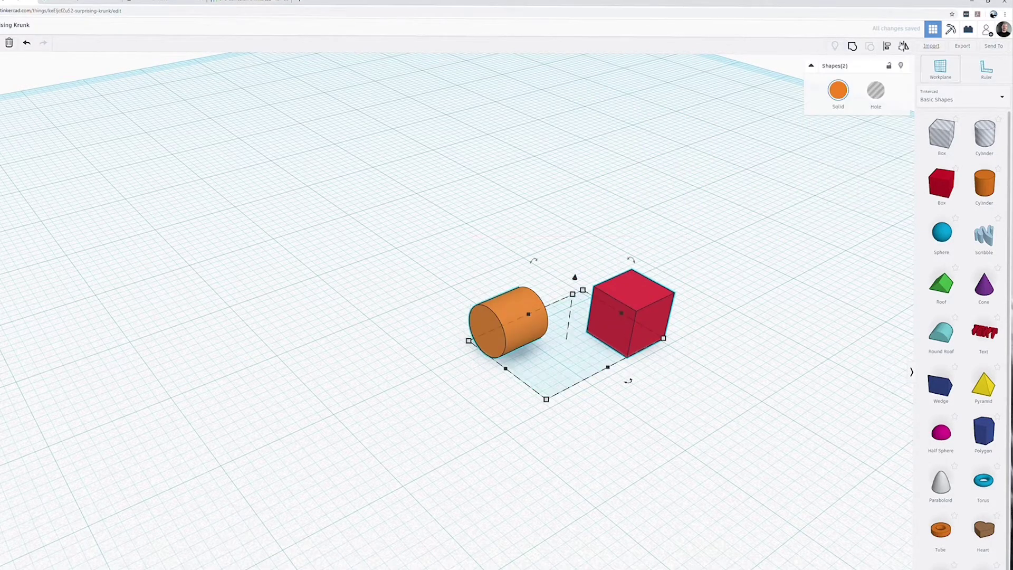
left_click(904, 46)
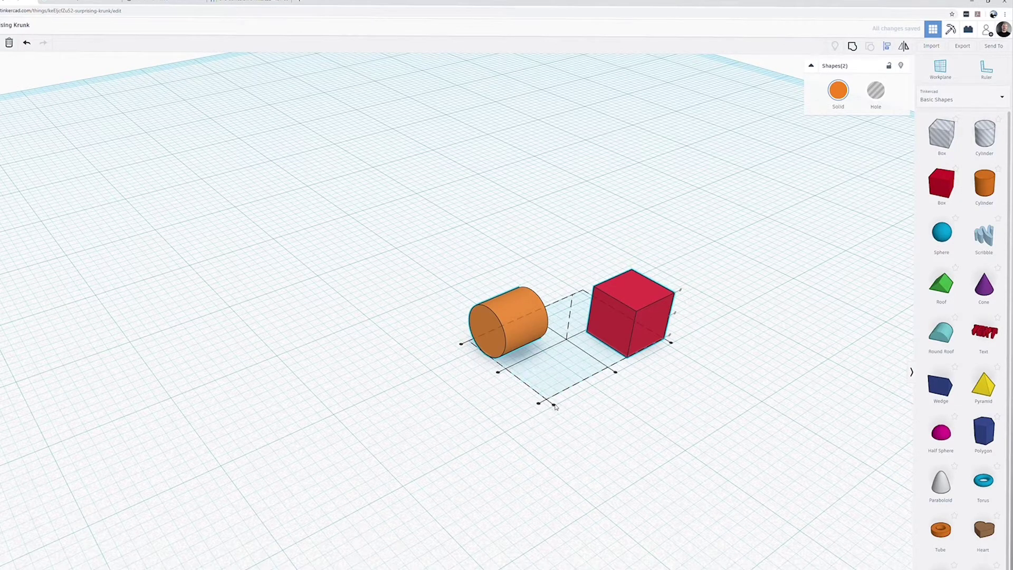
left_click(553, 406)
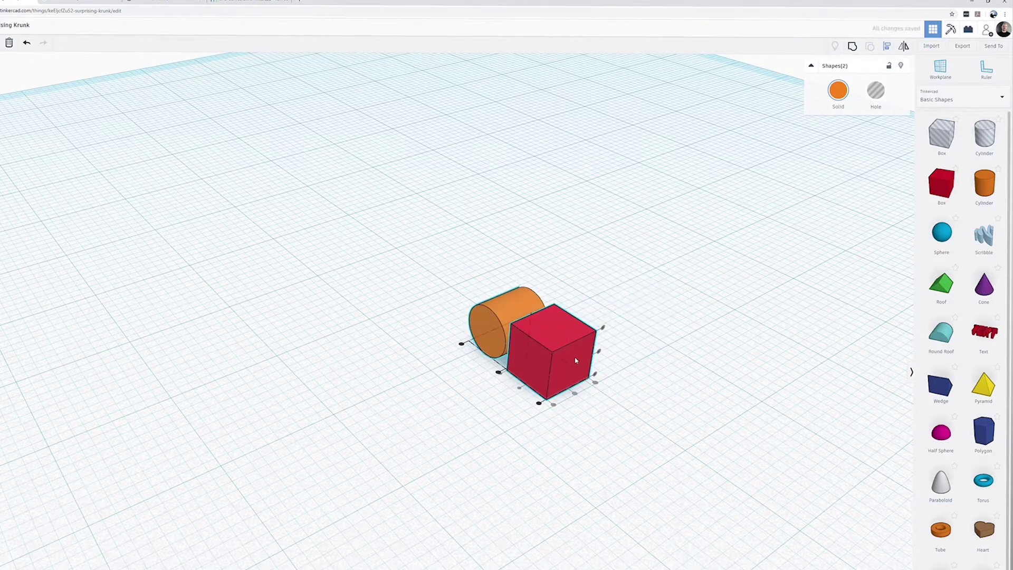
scroll(576, 361, "up", 3)
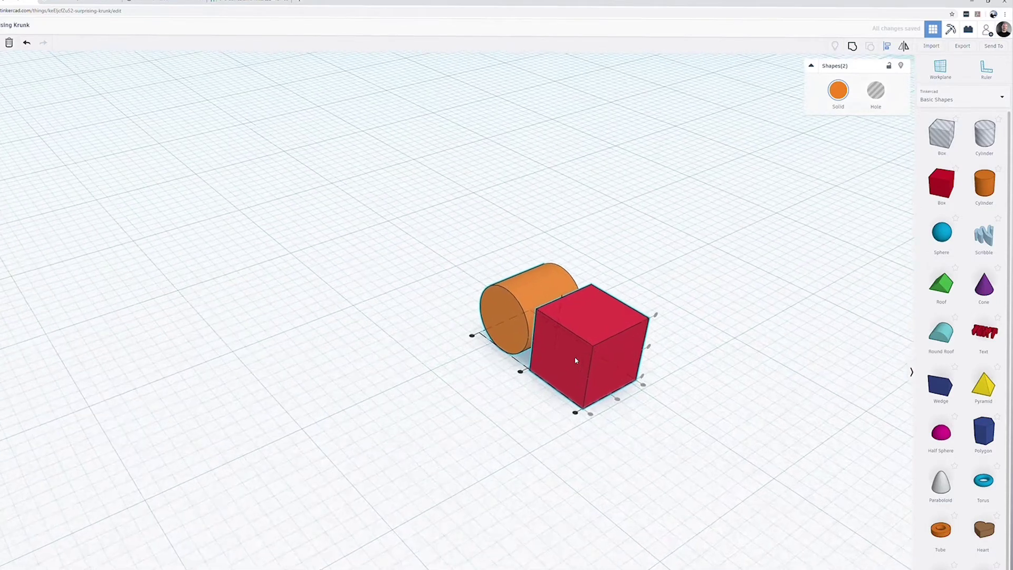
left_click(521, 372)
left_click(633, 392)
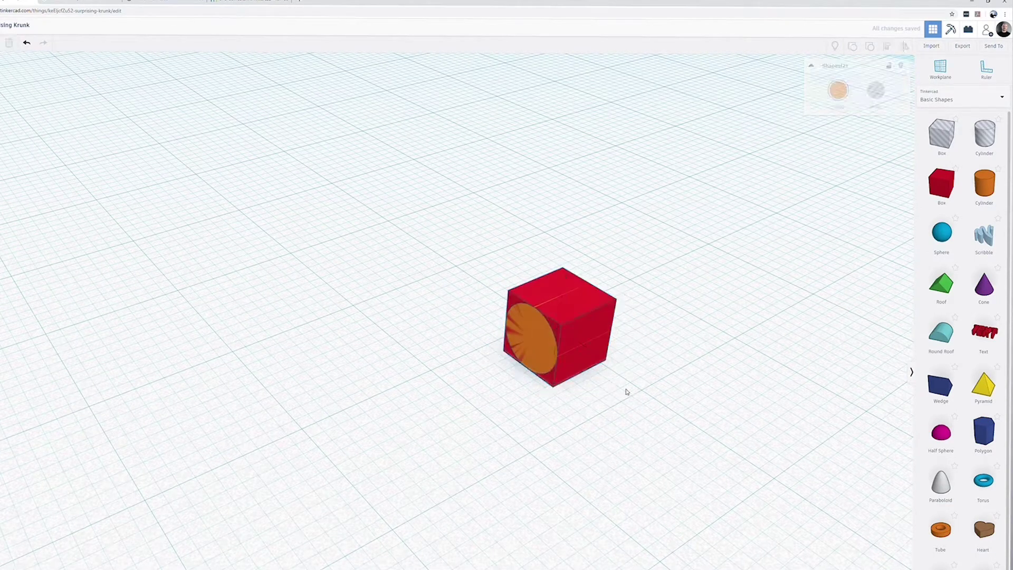
Select only the cylinder of the two overlapping shapes and raise it by half the box's height
left_click_drag(465, 255, 606, 389)
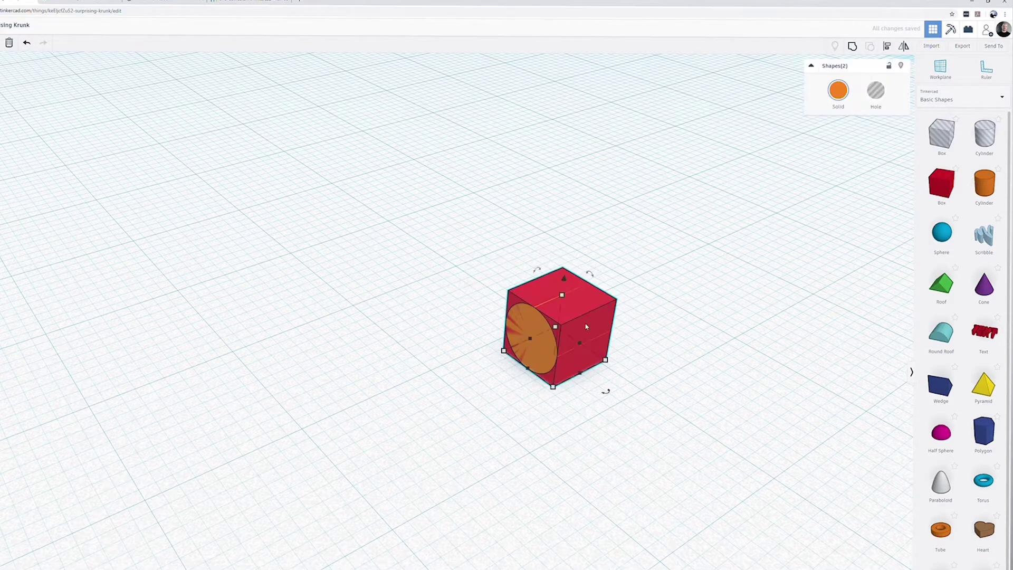
left_click(586, 326)
key("Up")
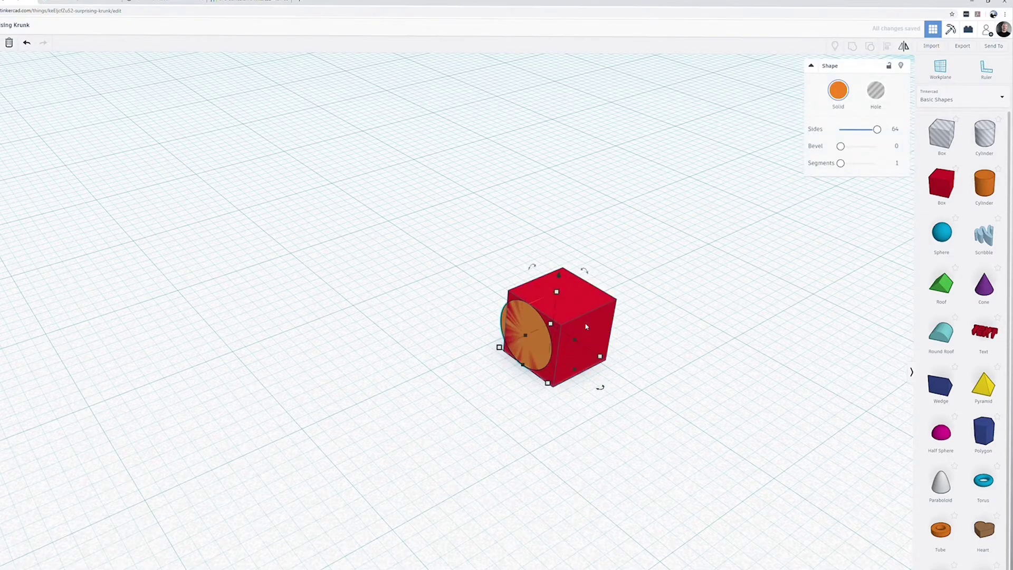
key("Right")
key("Left")
key("Down")
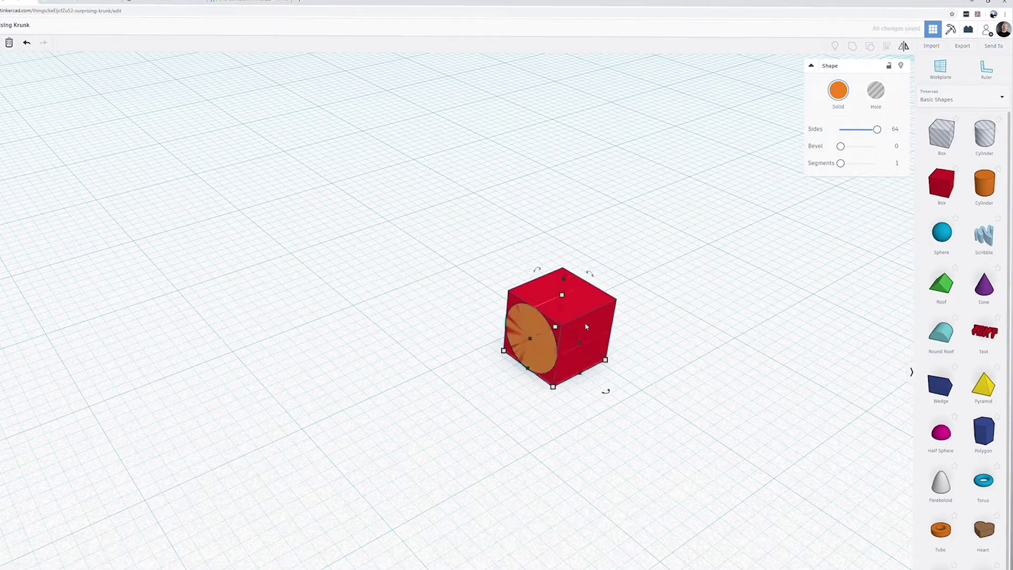
key("ctrl+Up")
key("ctrl+Up")
key("ctrl+Up")
key("ctrl+Up")
key("ctrl+Up")
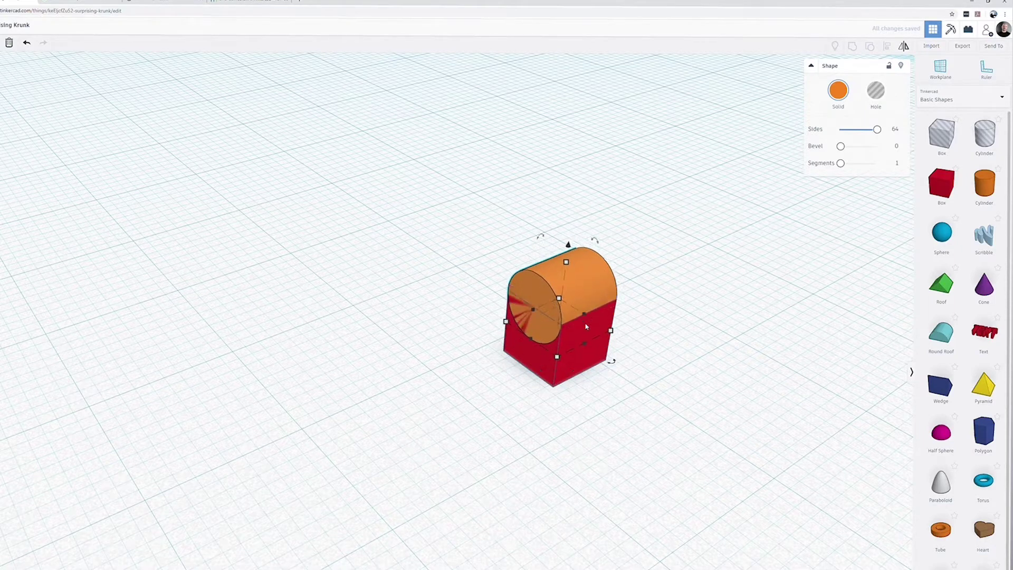
left_click(631, 409)
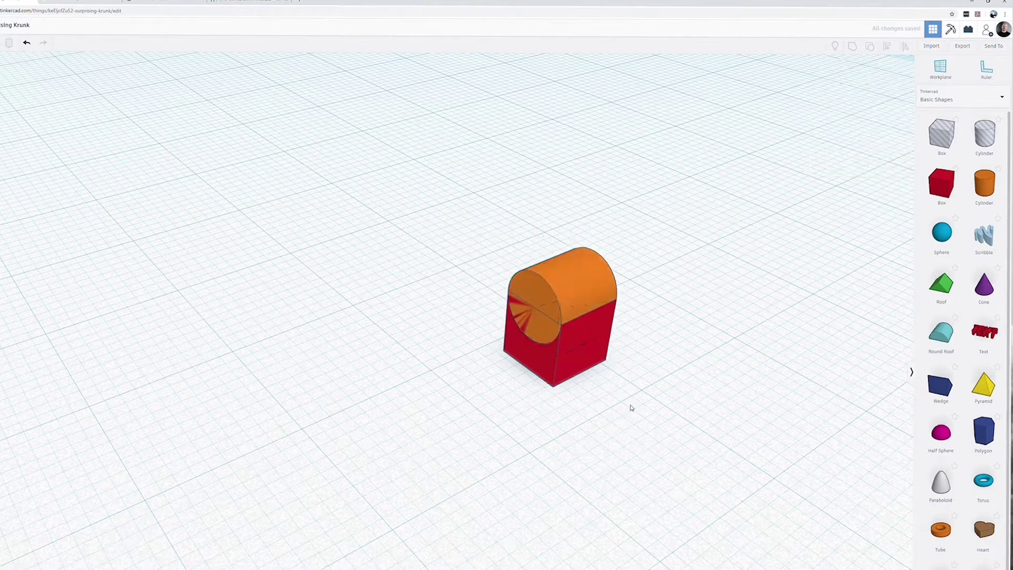
Group the raised cylinder and the box into one arched solid
left_click_drag(447, 174, 635, 420)
key("ctrl+g")
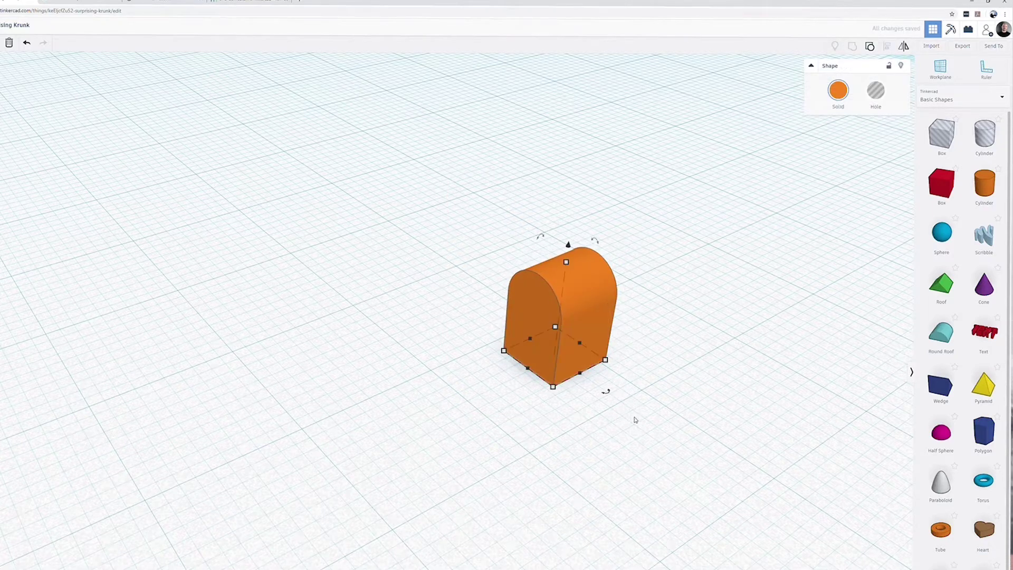
left_click(694, 248)
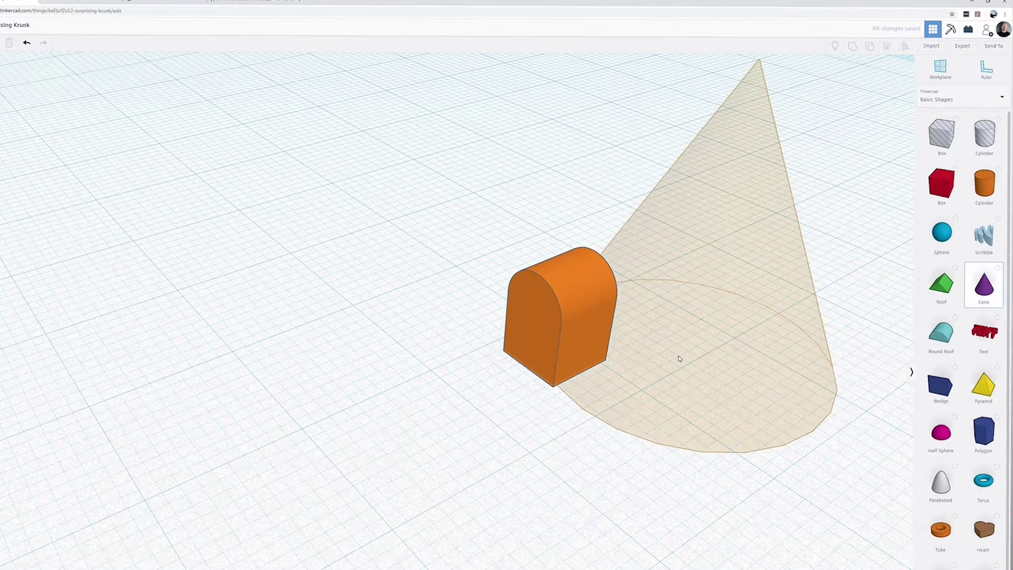
Place a cone in front of the arched solid and set its top radius to 5 and its height to 5
left_click_drag(564, 419, 565, 420)
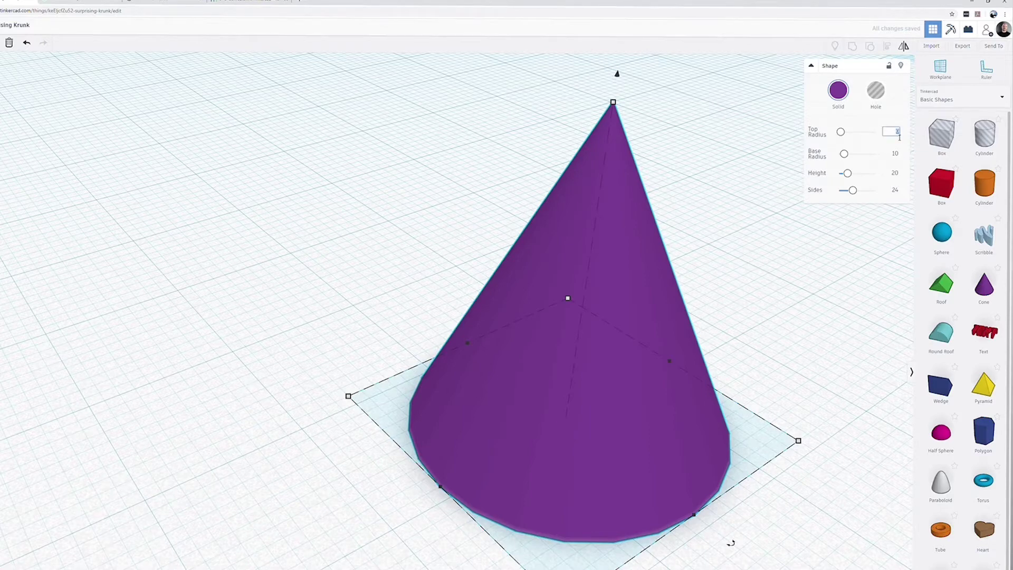
type("5")
left_click(900, 174)
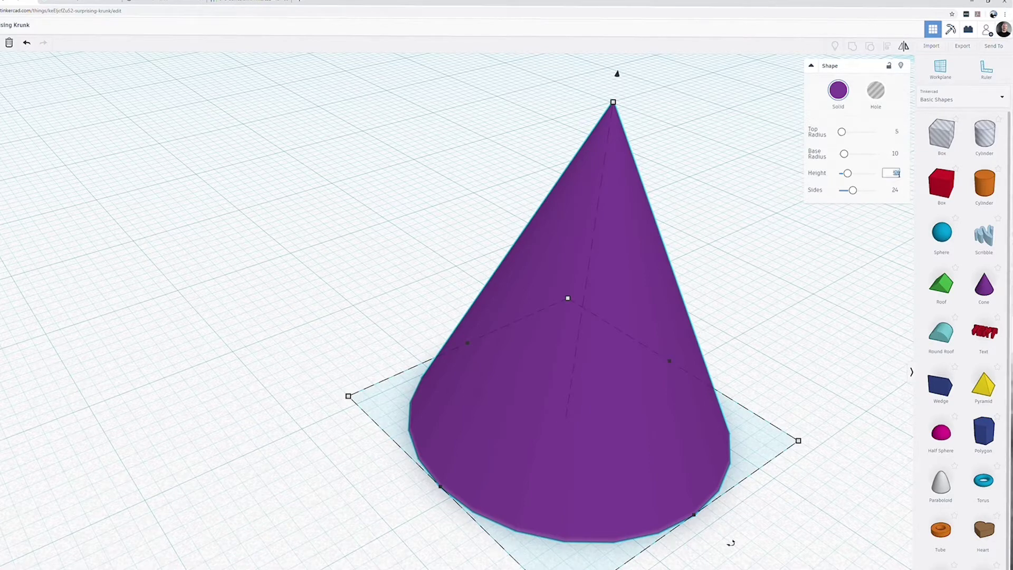
type("5")
key("Return")
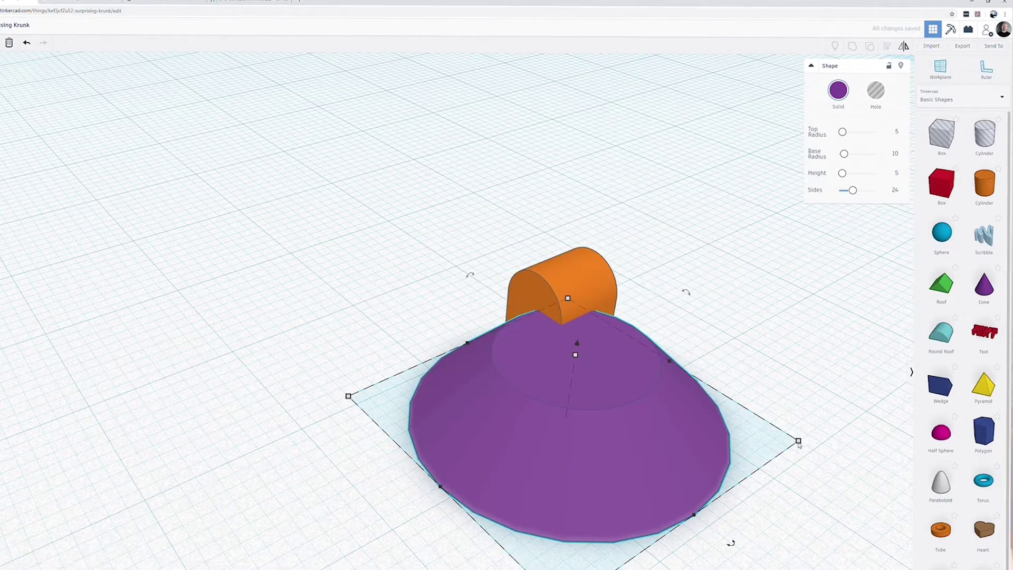
Scale the truncated cone proportionally so that its base measures 5 mm by 5 mm
left_click_drag(798, 440, 655, 419)
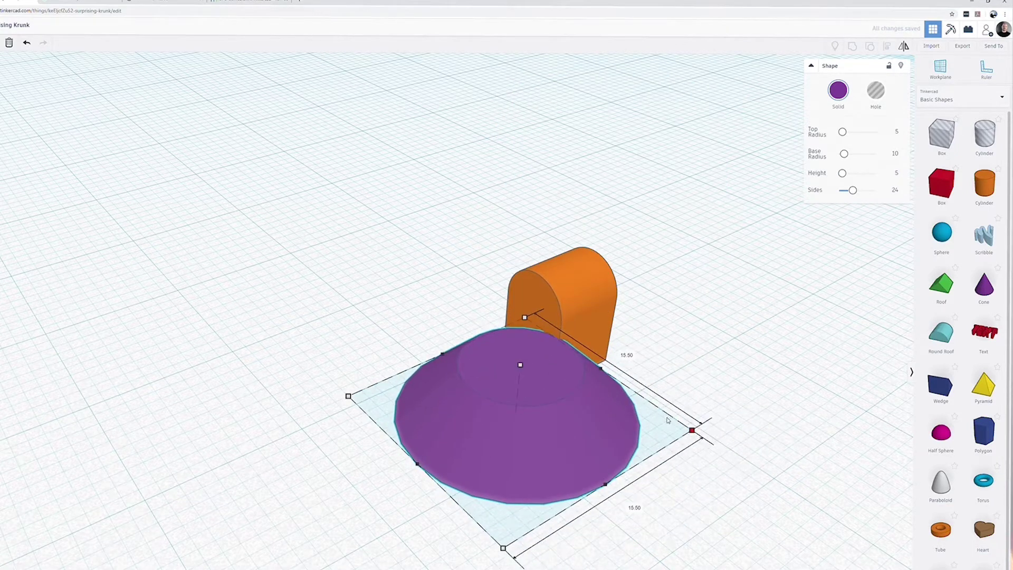
left_click(634, 508)
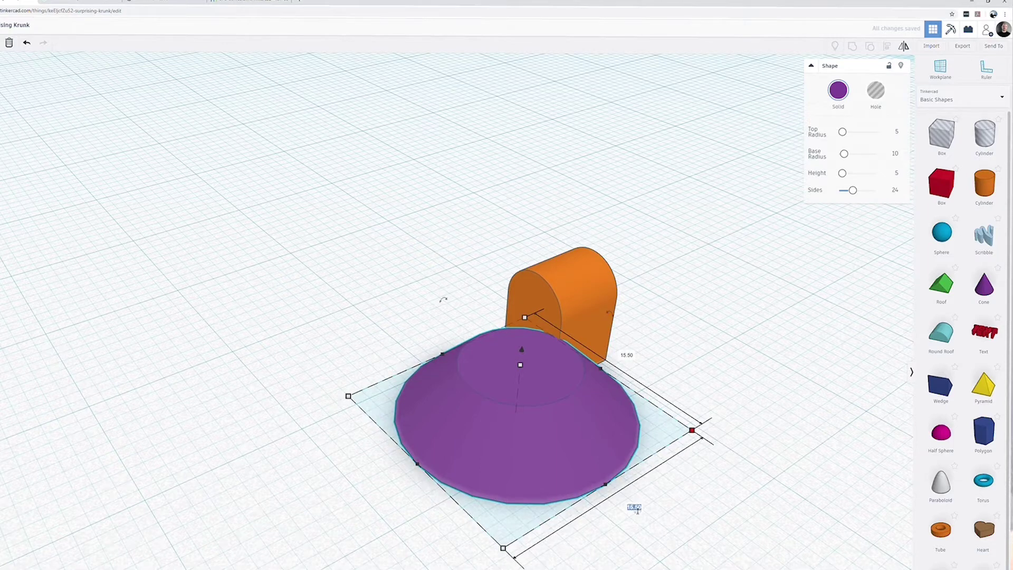
type("5")
key("Return")
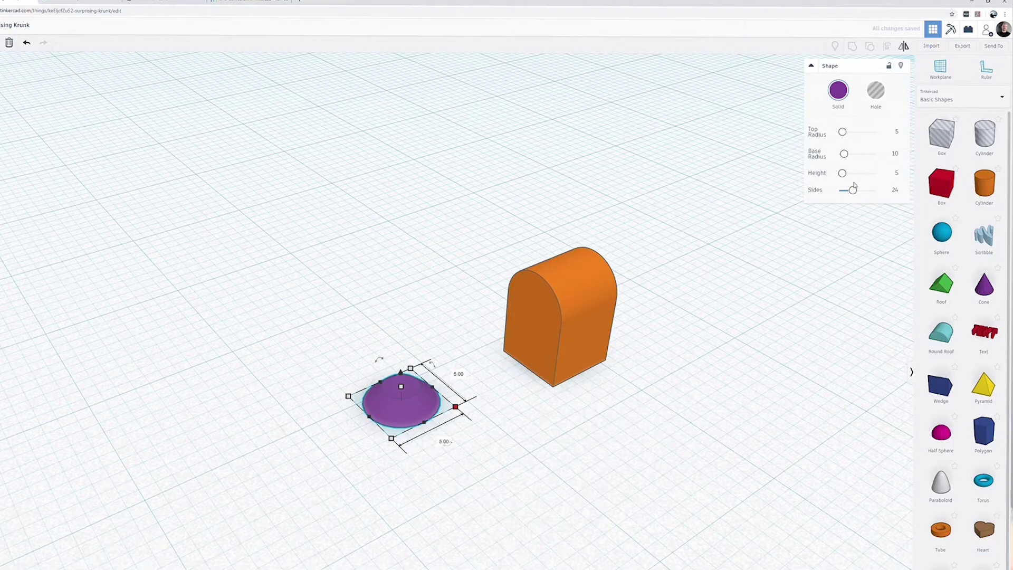
Set the truncated cone to 64 sides and rotate it 90° so that it lies on its side
left_click_drag(853, 191, 877, 190)
left_click_drag(381, 362, 358, 384)
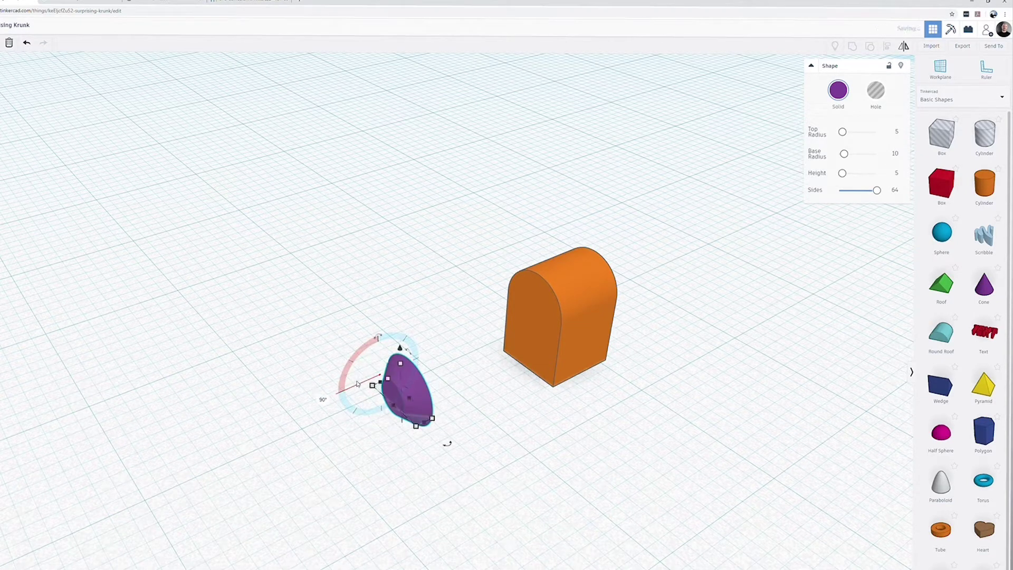
Align the truncated cone with the arched solid's top, the centre of its width and its far end face
left_click(534, 316, "shift")
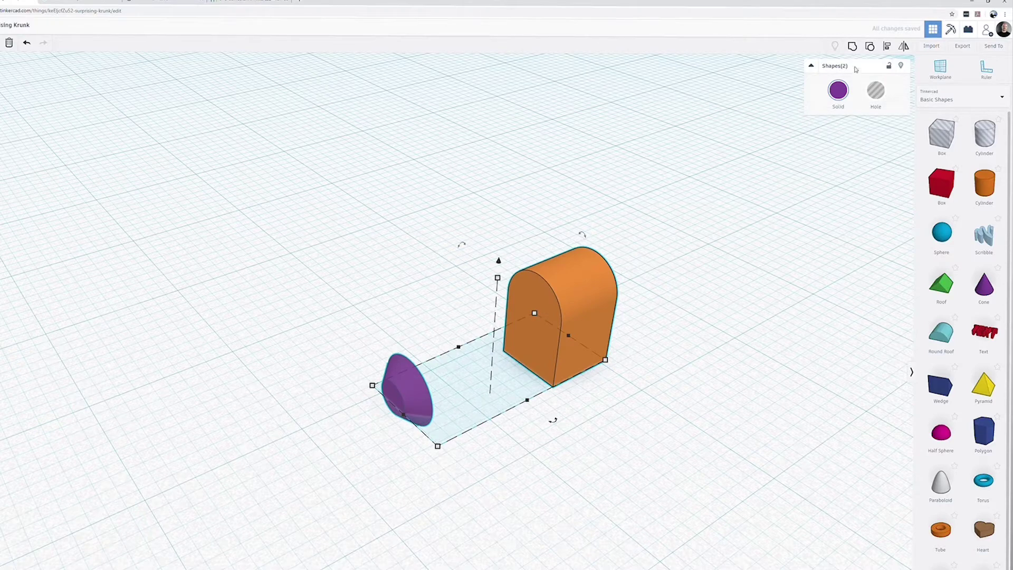
left_click(891, 46)
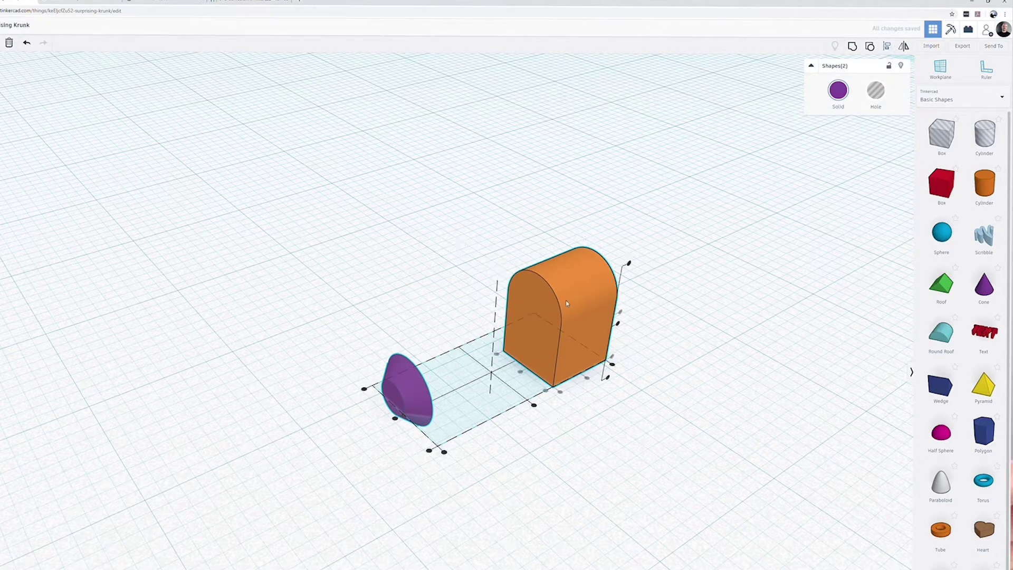
left_click(566, 300)
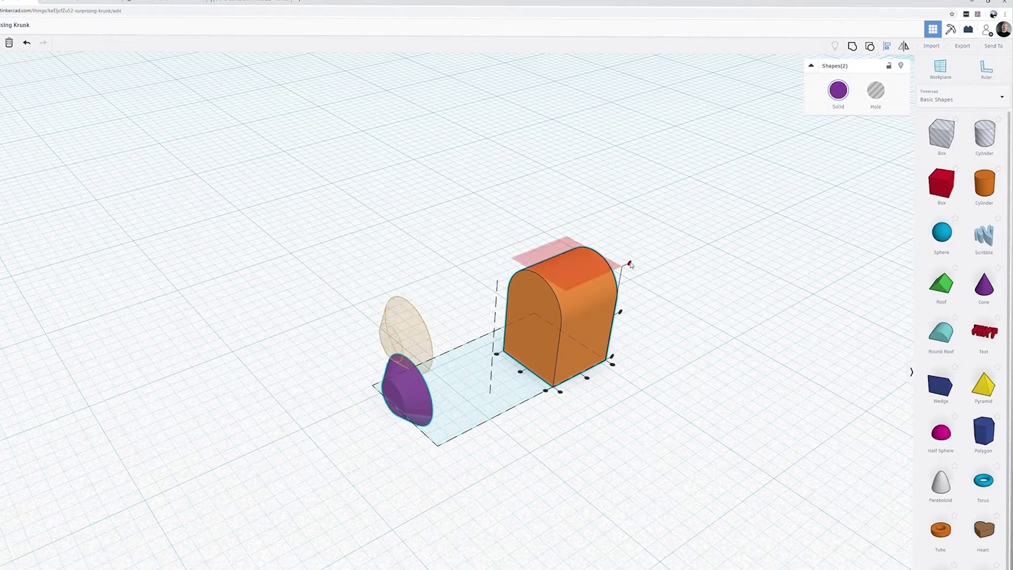
left_click(630, 263)
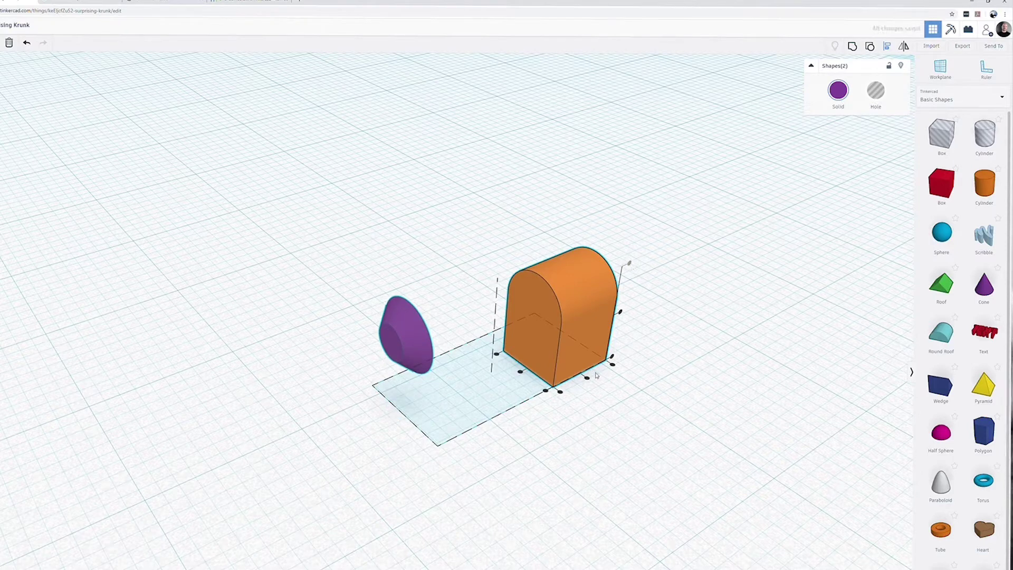
left_click(520, 372)
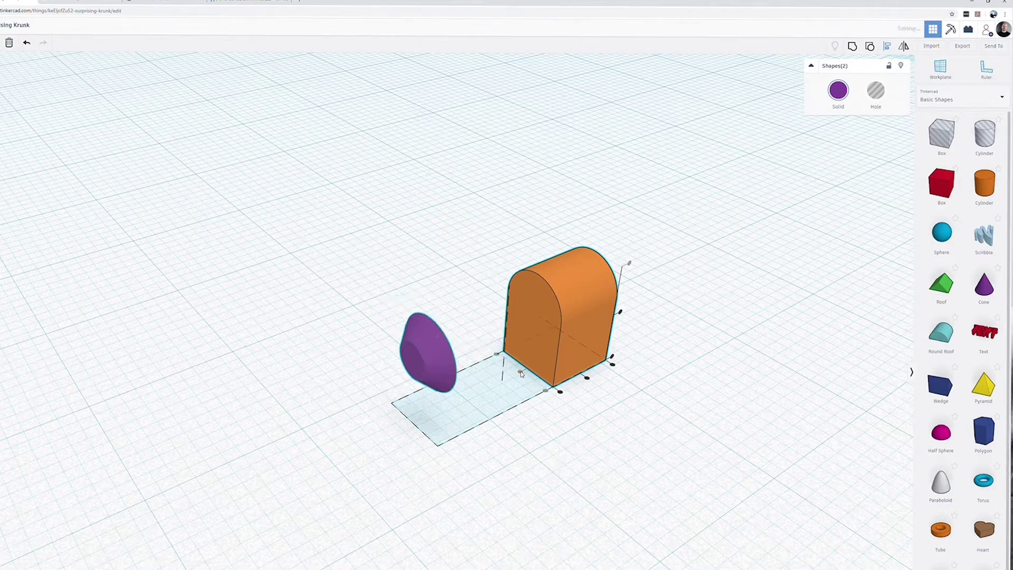
left_click(613, 365)
right_click_drag(673, 332, 421, 339)
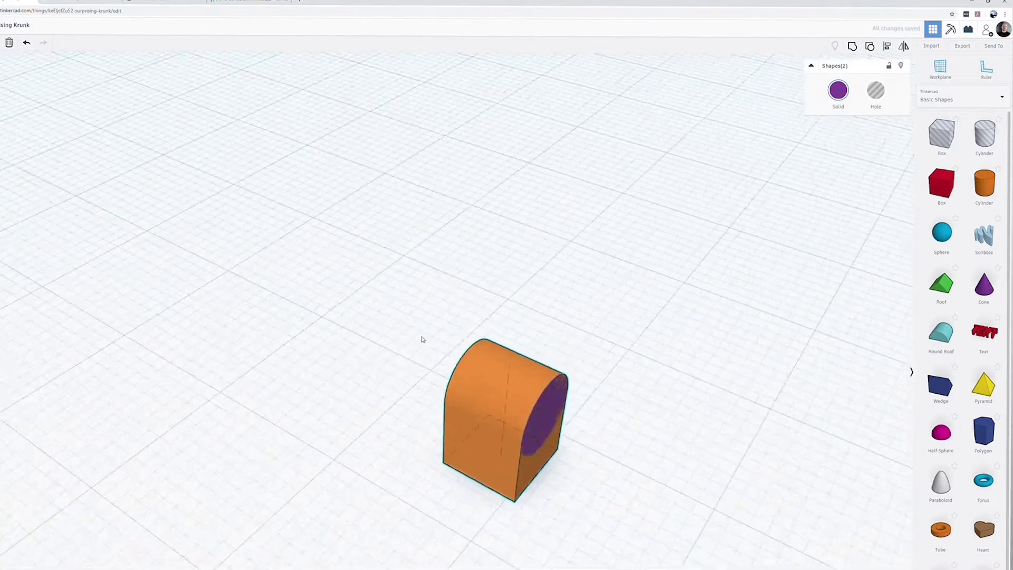
Duplicate the embedded truncated cone and move the copy through the arched solid until it protrudes from the opposite end
left_click(657, 352)
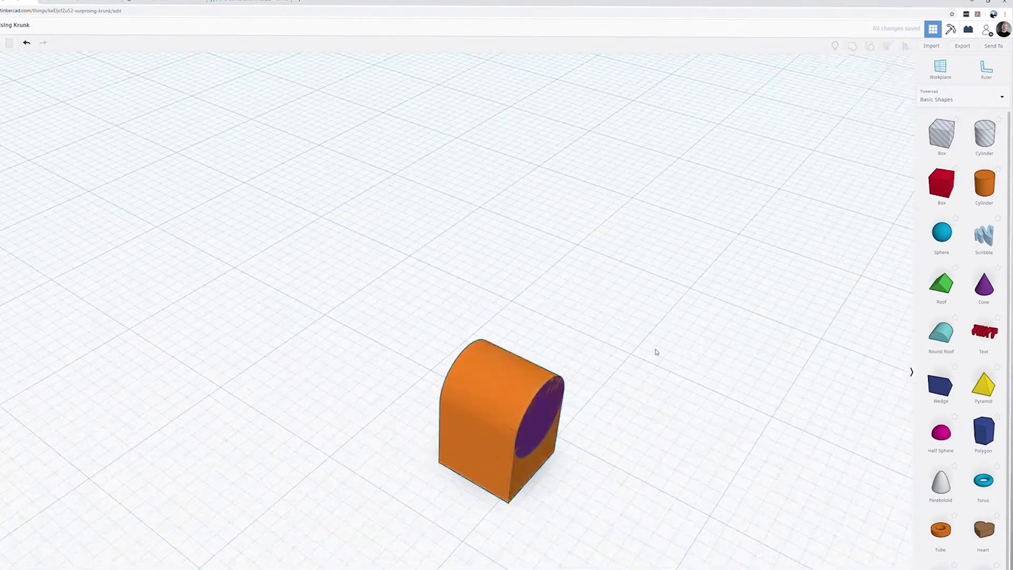
left_click(548, 419)
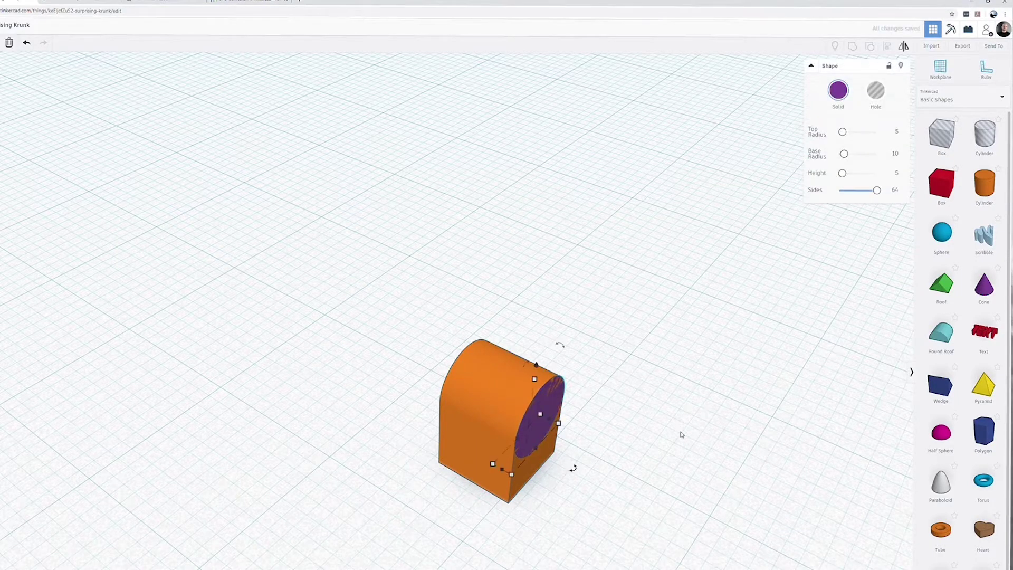
key("ctrl+v")
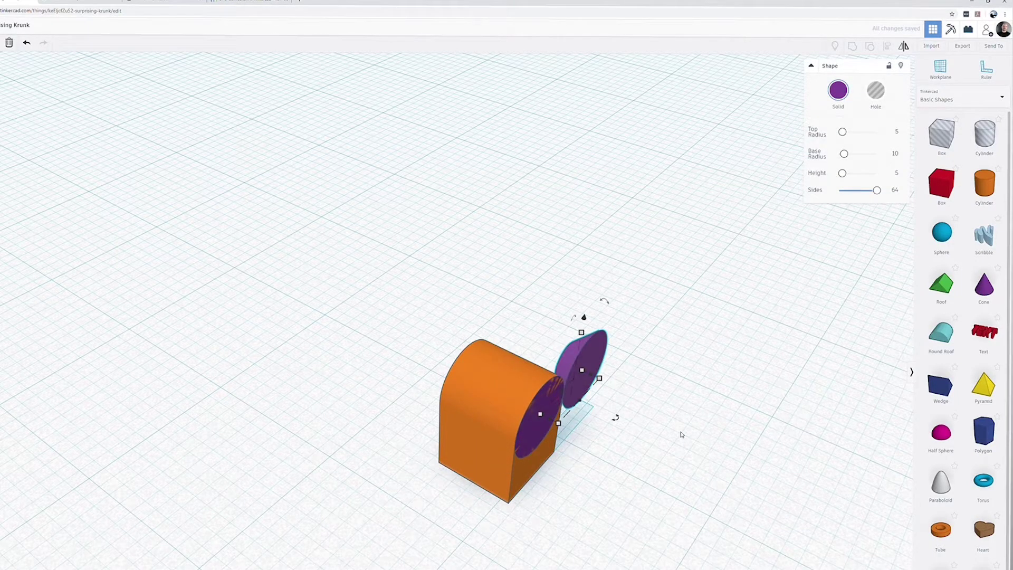
key("Left")
key("Left")
key("Left")
key("Left")
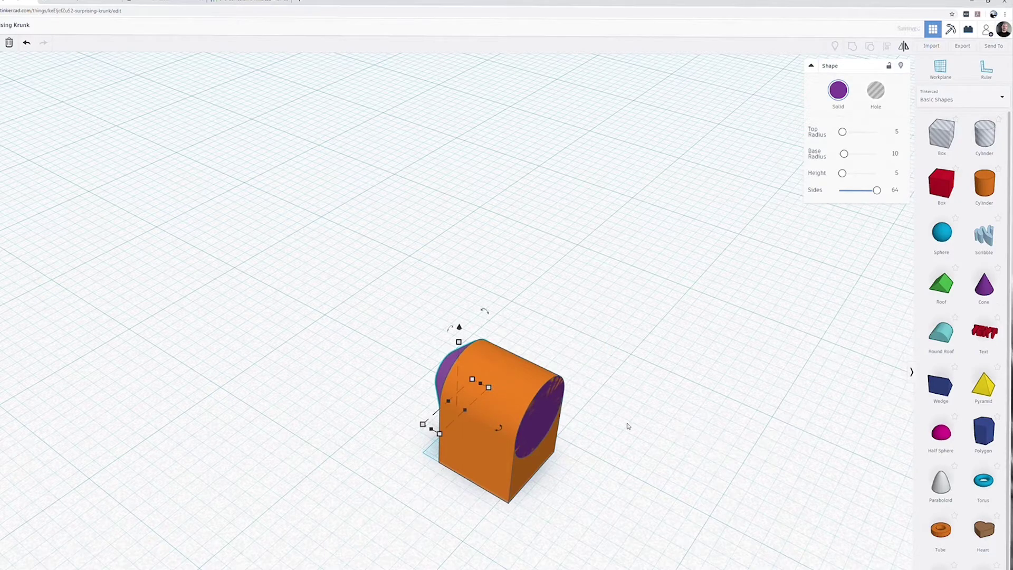
mouse_move(627, 424)
right_mouse_down()
mouse_move(695, 413)
mouse_move(620, 419)
right_mouse_up()
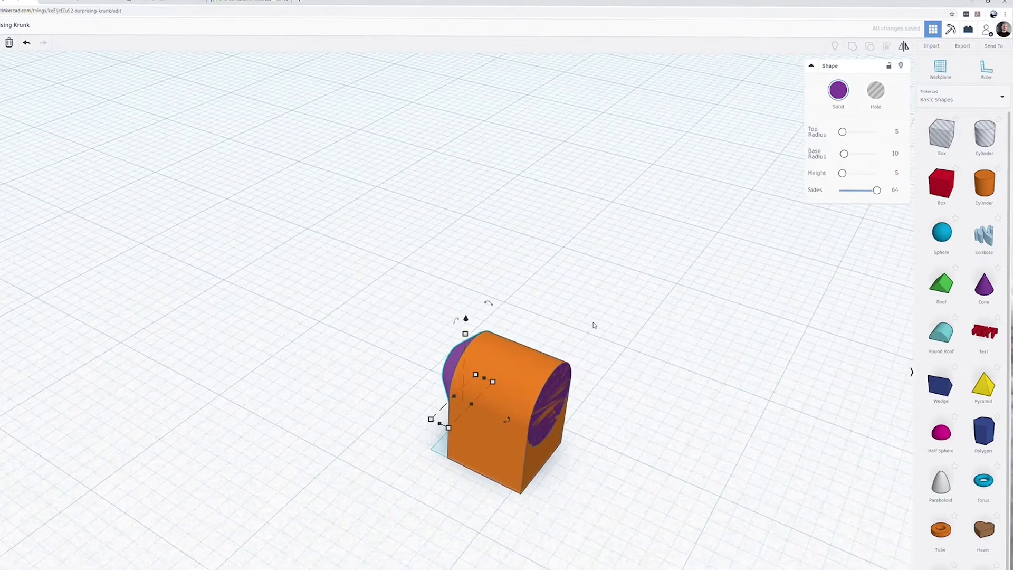
Turn the embedded truncated cone into a hole and group it with the arched solid and the protruding cone
left_click(593, 327)
left_click(553, 398)
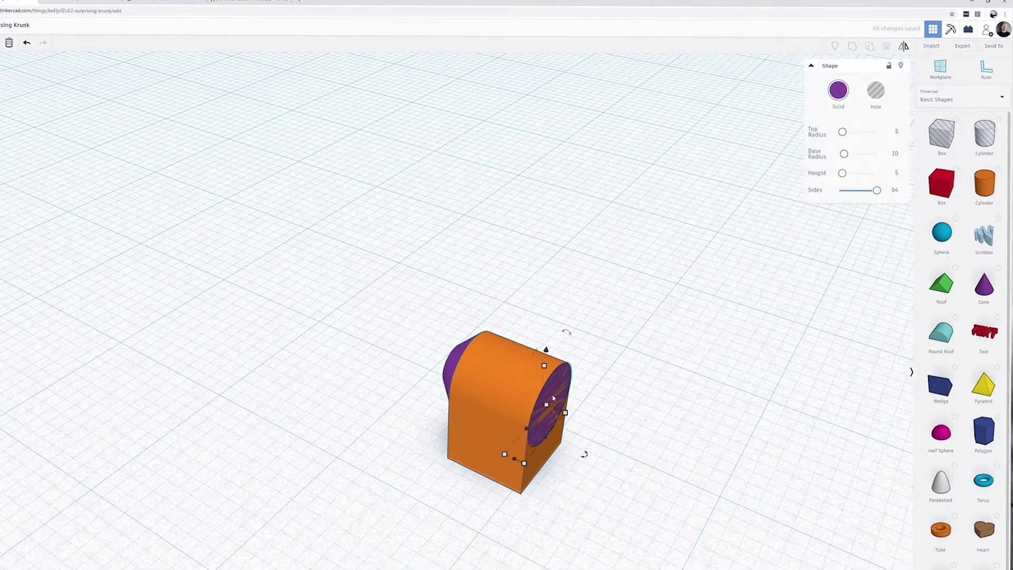
left_click(876, 95)
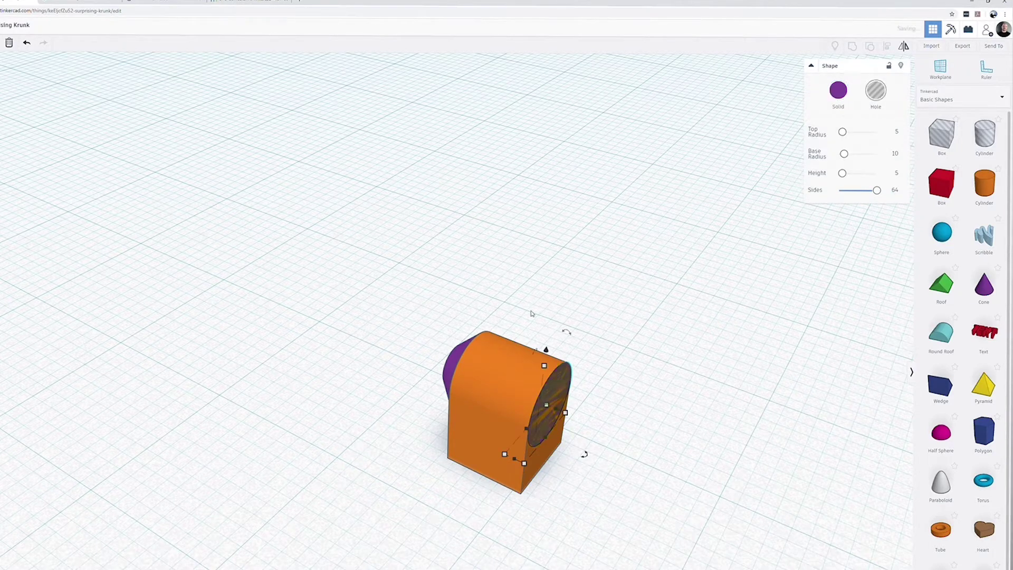
left_click_drag(382, 304, 594, 454)
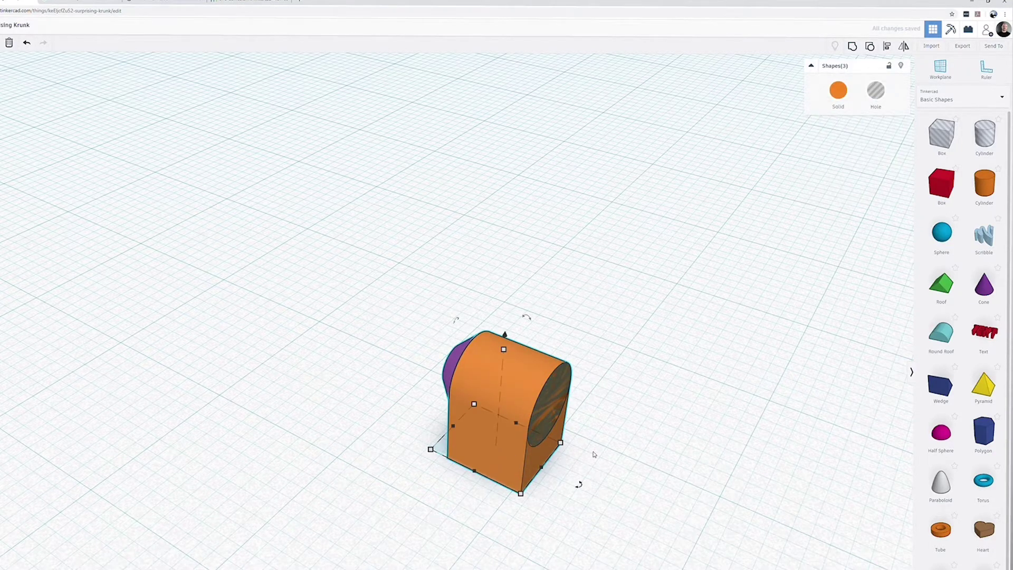
left_click(853, 46)
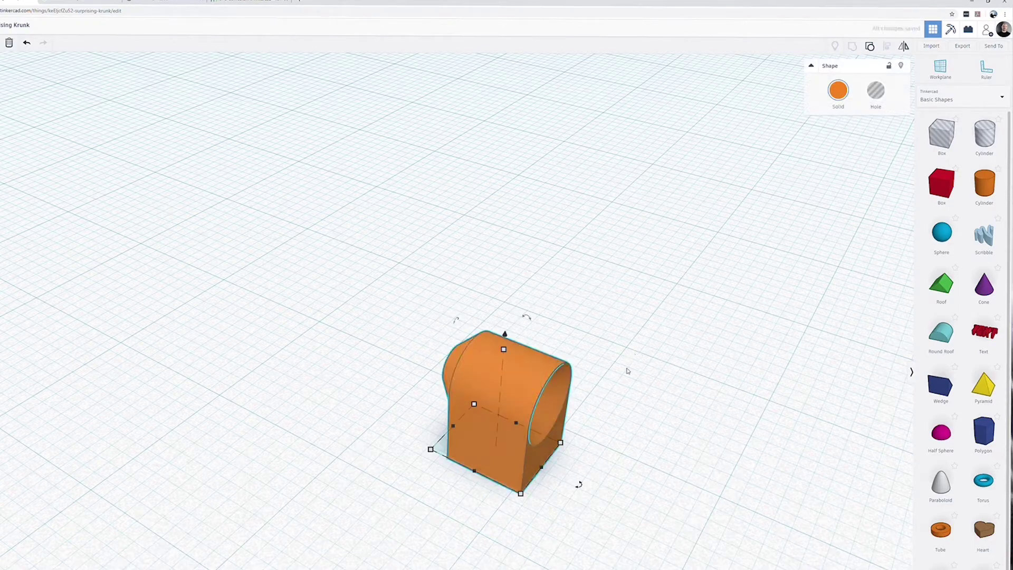
Duplicate the grouped segment and shift the copy lengthwise past the original's front, leaving a narrow gap between their bodies
right_click_drag(627, 371, 666, 430)
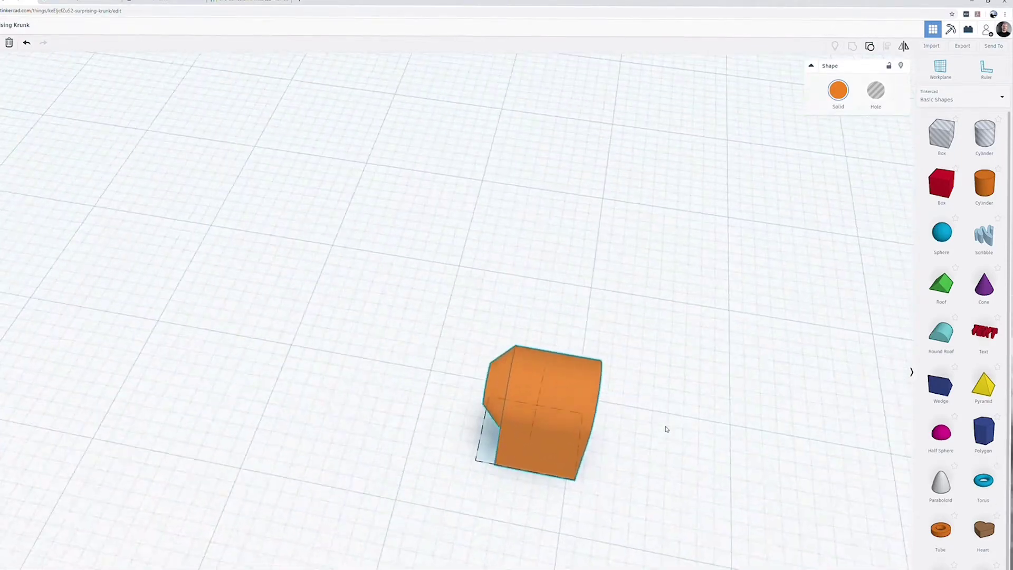
left_click(474, 362)
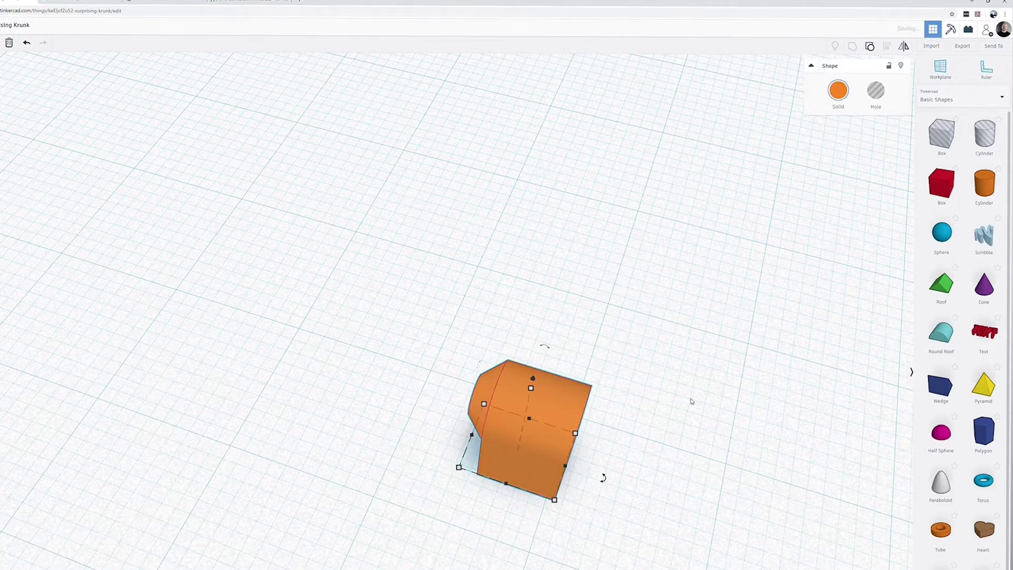
key("shift+Left")
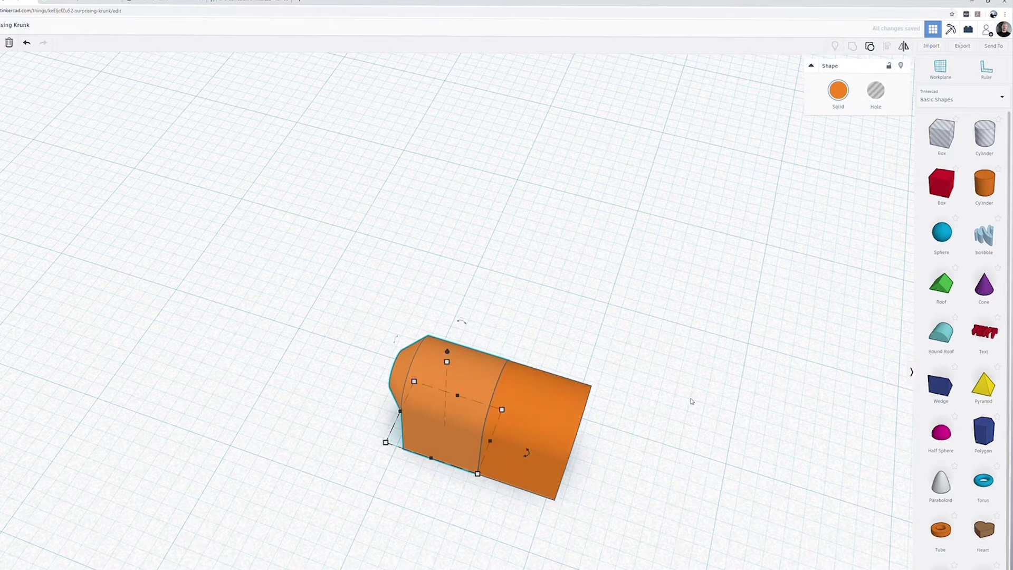
key("Left")
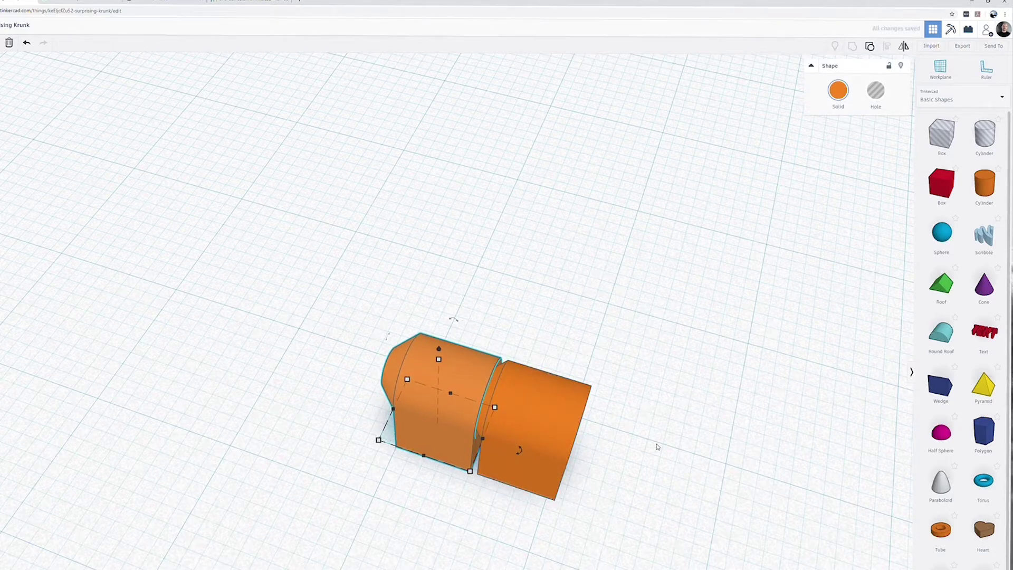
Repeat the offset duplication until seven evenly spaced segments form a straight row
key("ctrl+d")
key("ctrl+d")
key("ctrl+d")
key("ctrl+d")
key("ctrl+d")
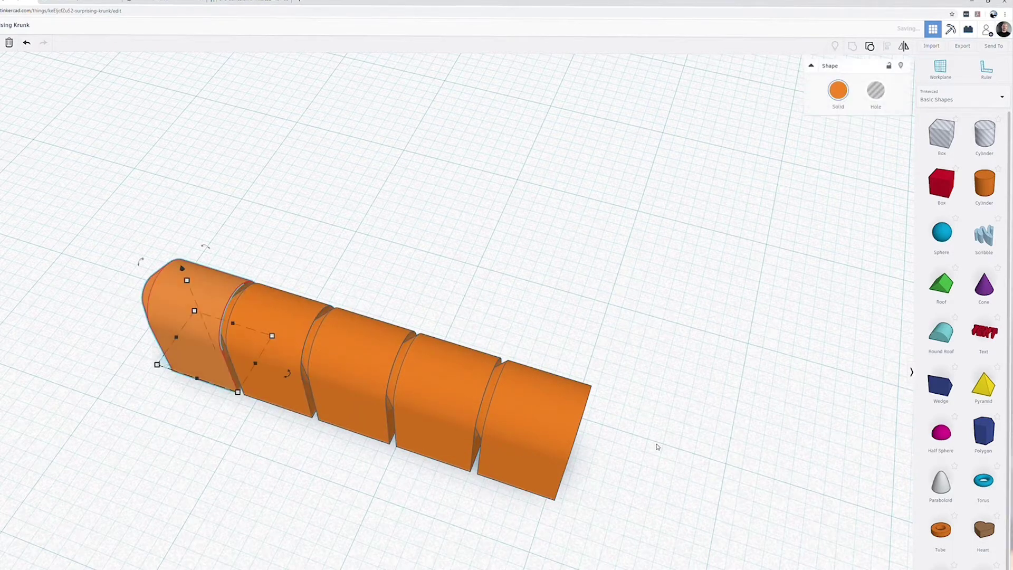
scroll(447, 364, "up", 3)
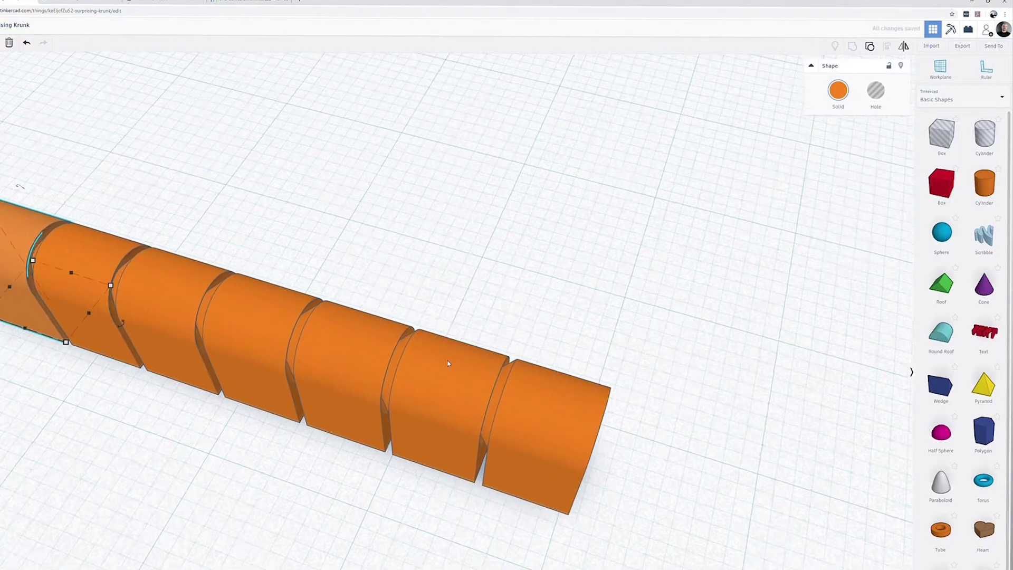
scroll(447, 364, "down", 4)
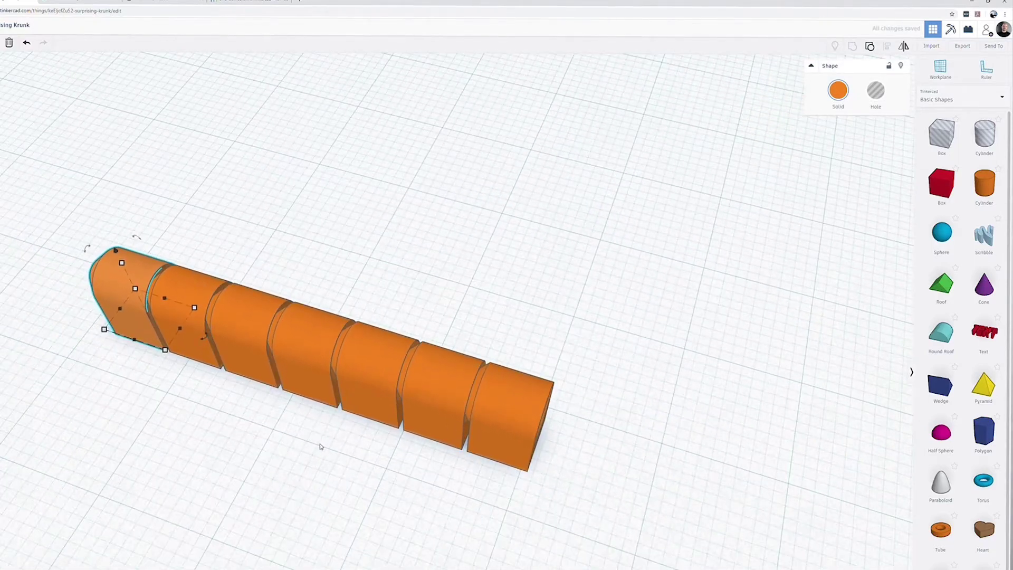
right_click_drag(319, 445, 461, 469)
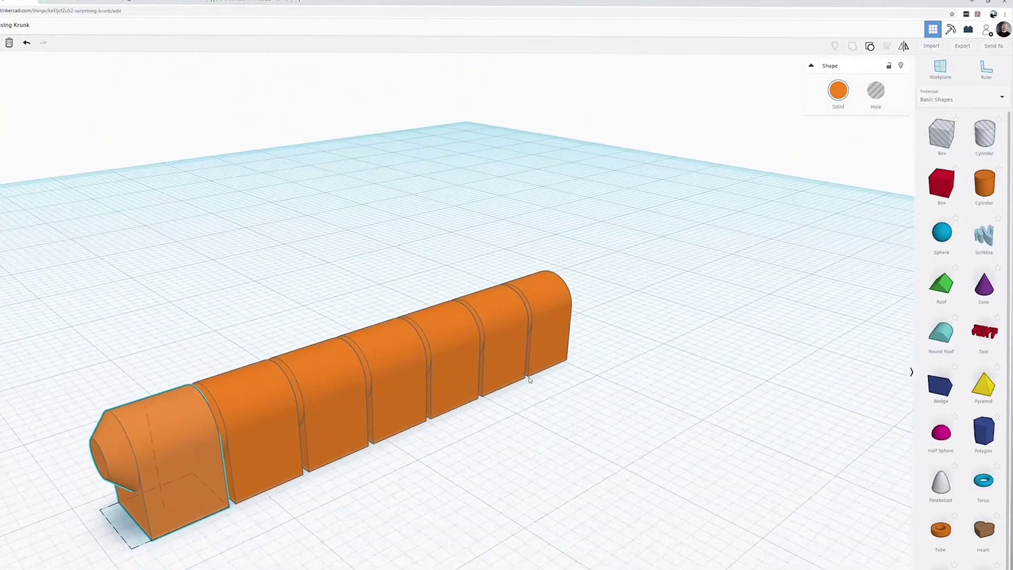
left_click(350, 533)
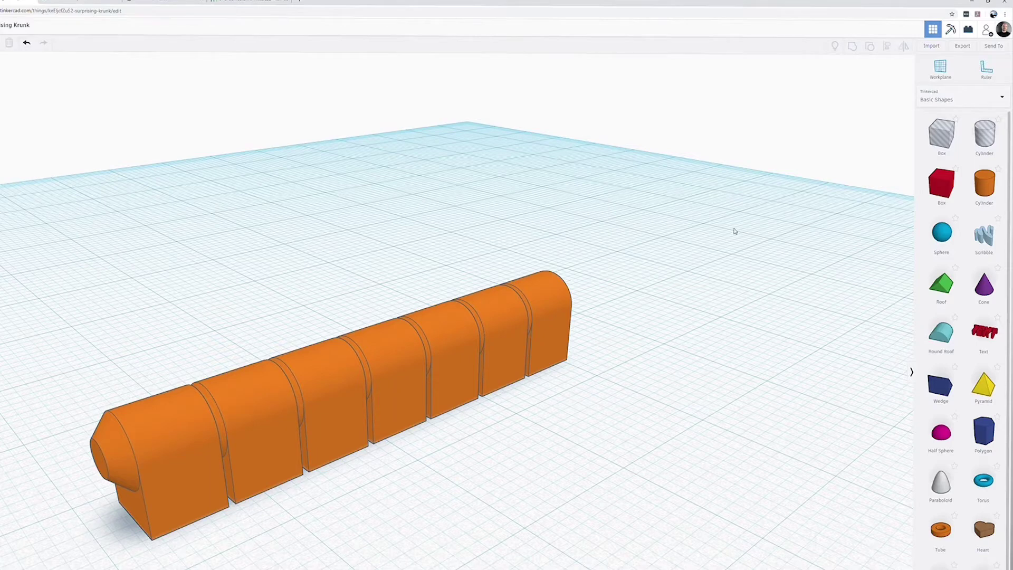
left_click_drag(946, 189, 390, 550)
scroll(466, 294, "down", 3)
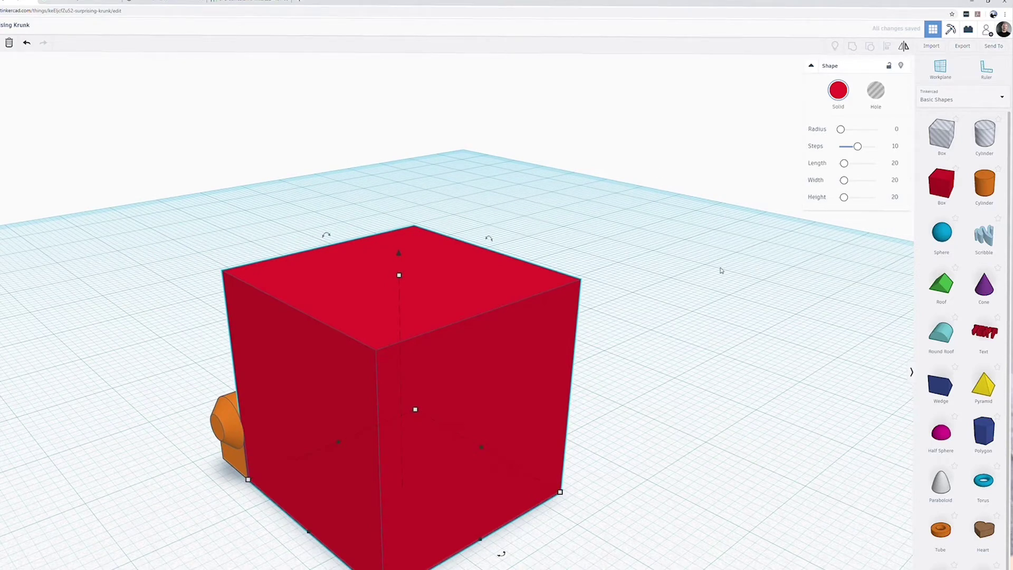
key("Delete")
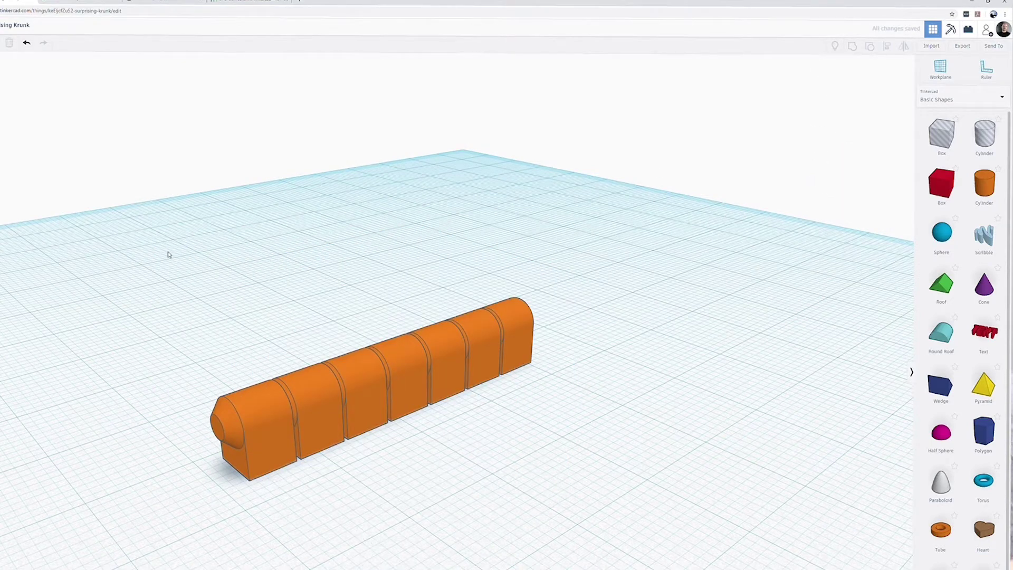
Copy the whole row of seven segments and move the copy sideways so that it sits parallel to the original, clearly separated
left_click_drag(168, 255, 580, 507)
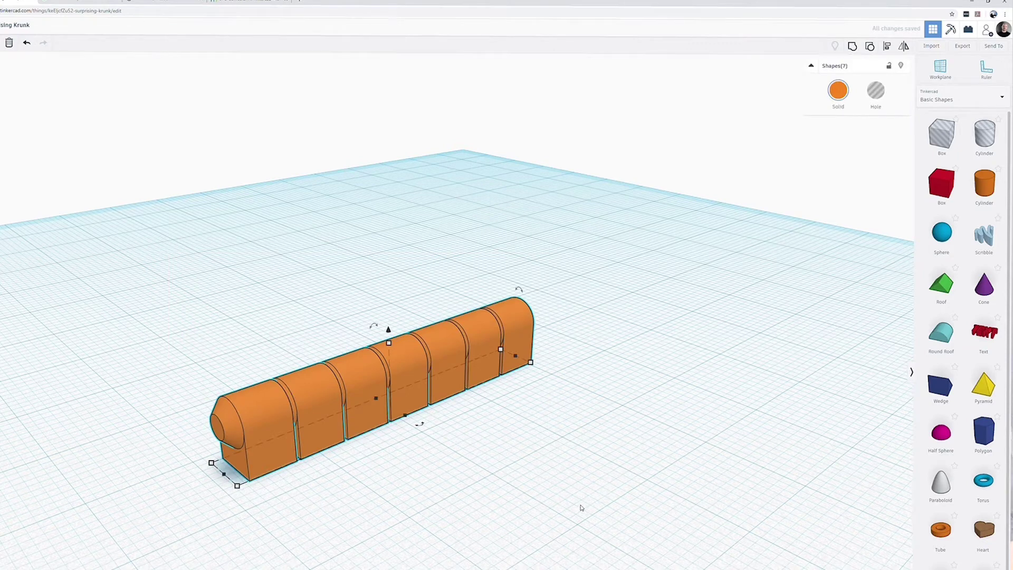
key("ctrl+c")
key("ctrl+v")
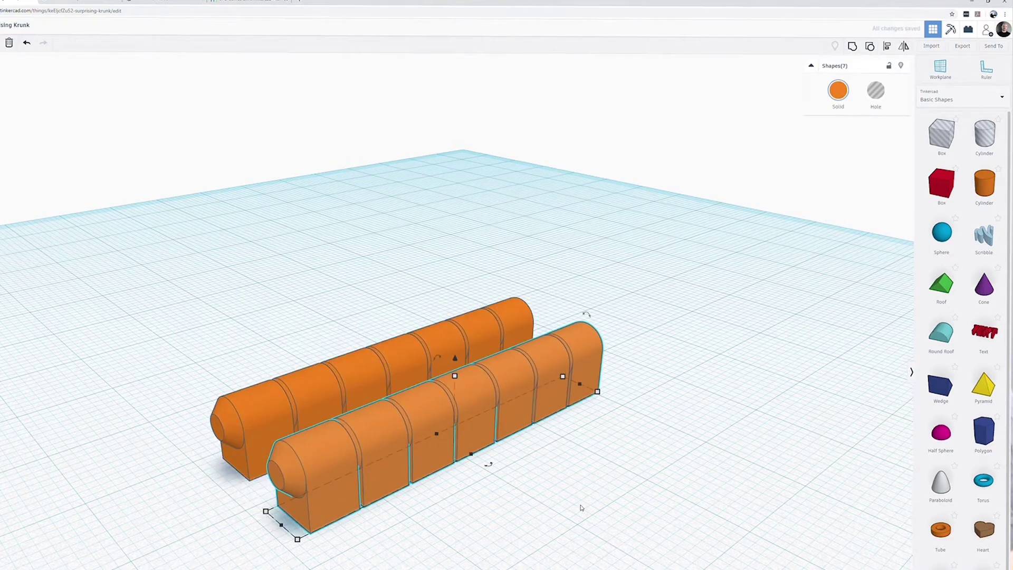
key("shift+Down")
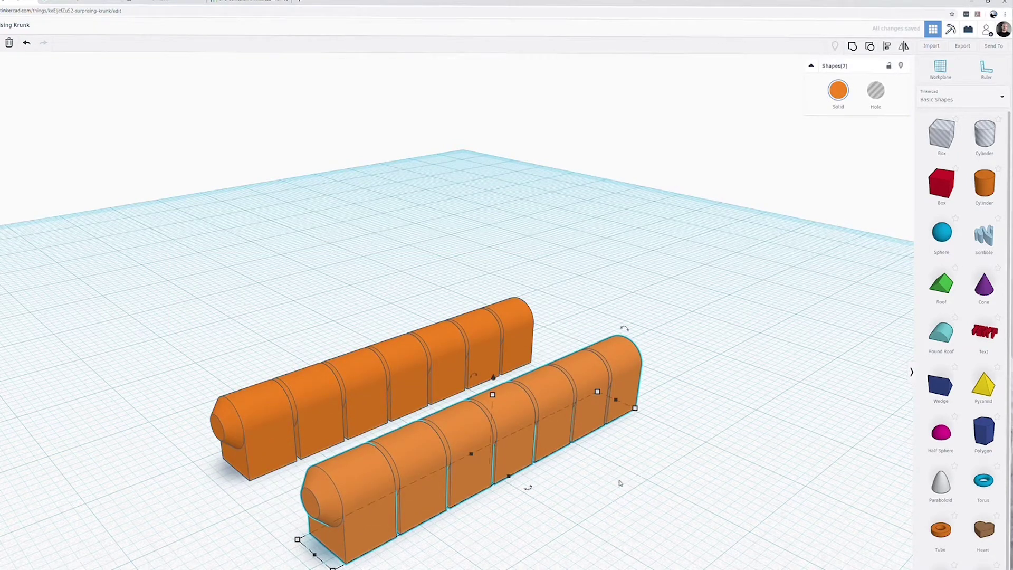
left_click(852, 47)
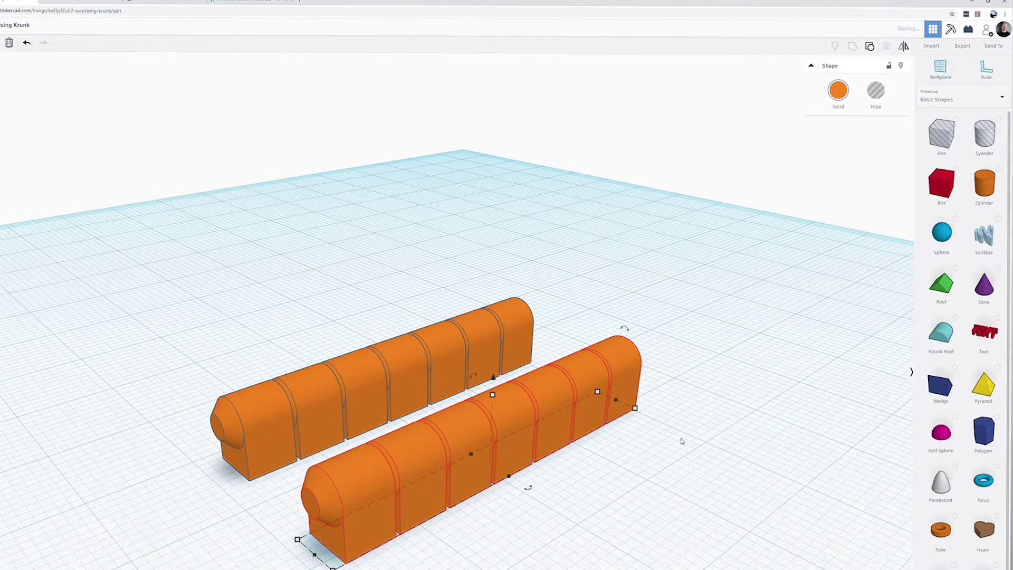
right_click_drag(681, 441, 537, 248)
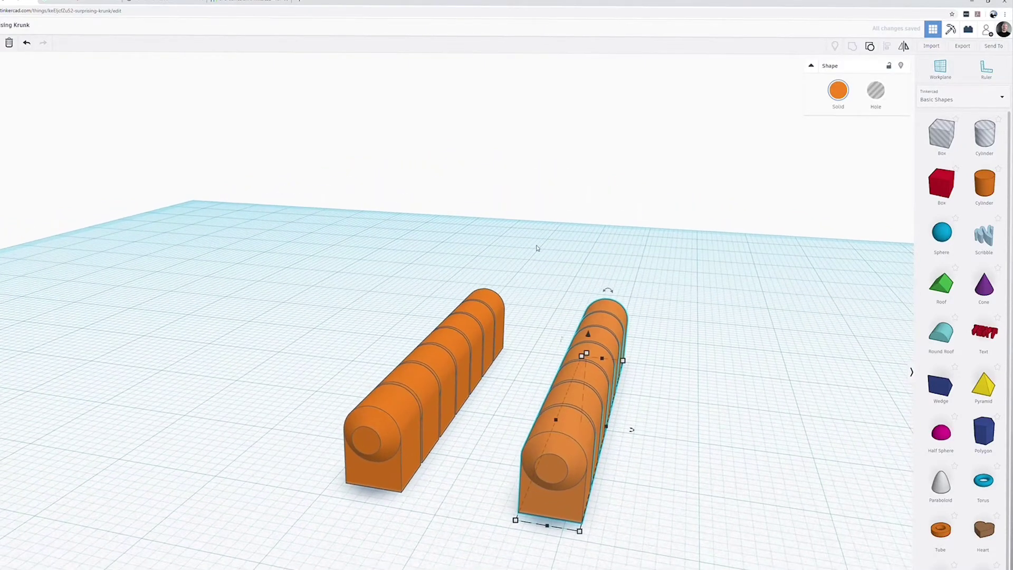
left_click_drag(529, 253, 657, 504)
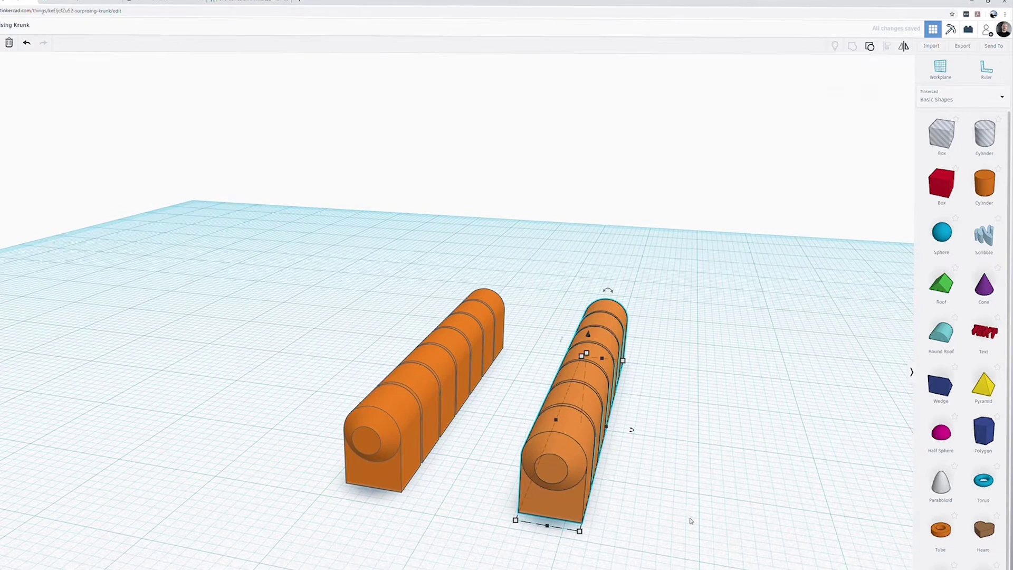
left_click(871, 47)
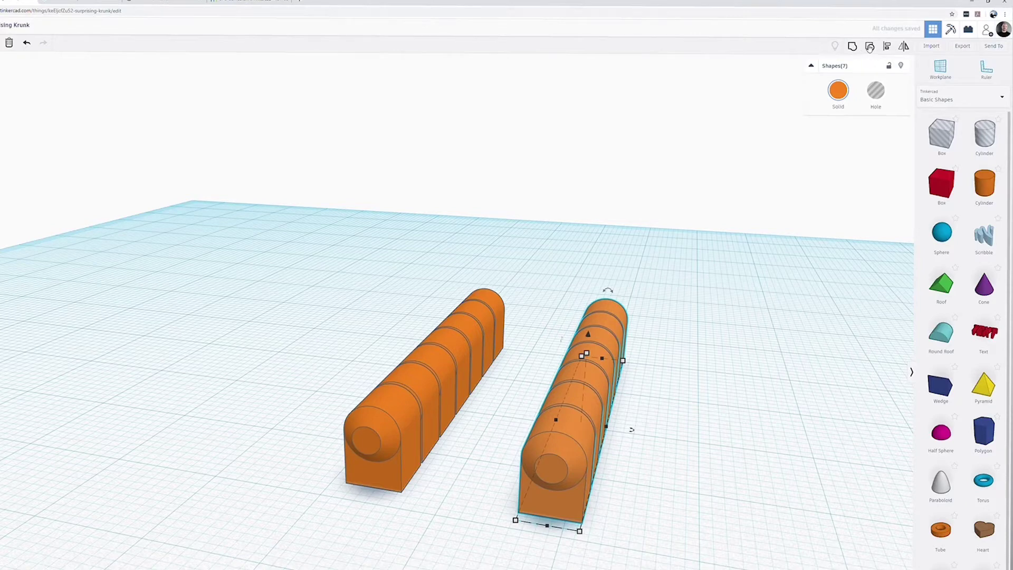
Ungroup all seven segments of the copied row into their arched solids and truncated cones
left_click(869, 48)
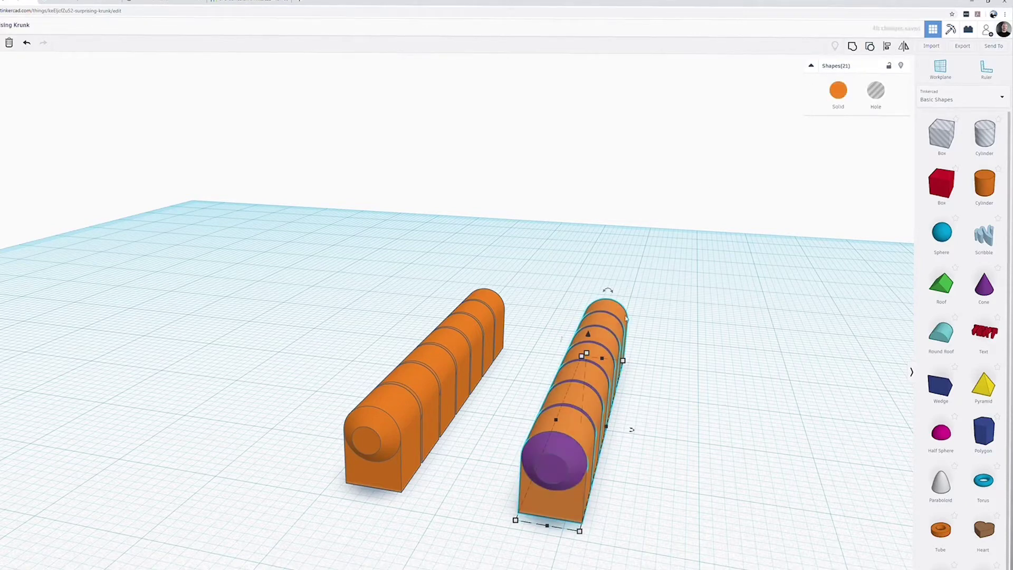
left_click(684, 341)
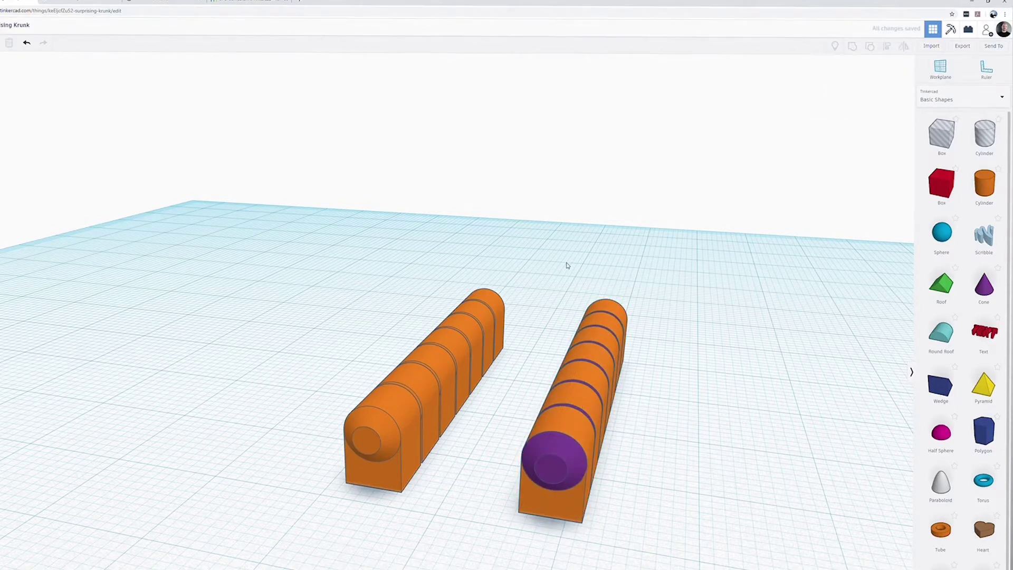
Ungroup the arched solids of the copied row so that their boxes and rounded parts are separate shapes
scroll(567, 265, "down", 3)
left_click_drag(534, 276, 645, 468)
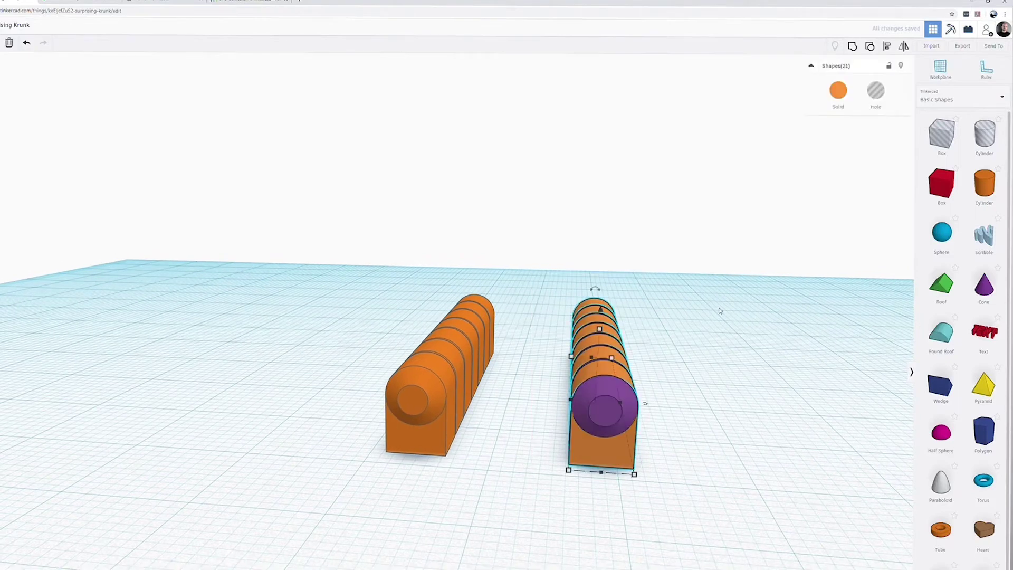
left_click(870, 47)
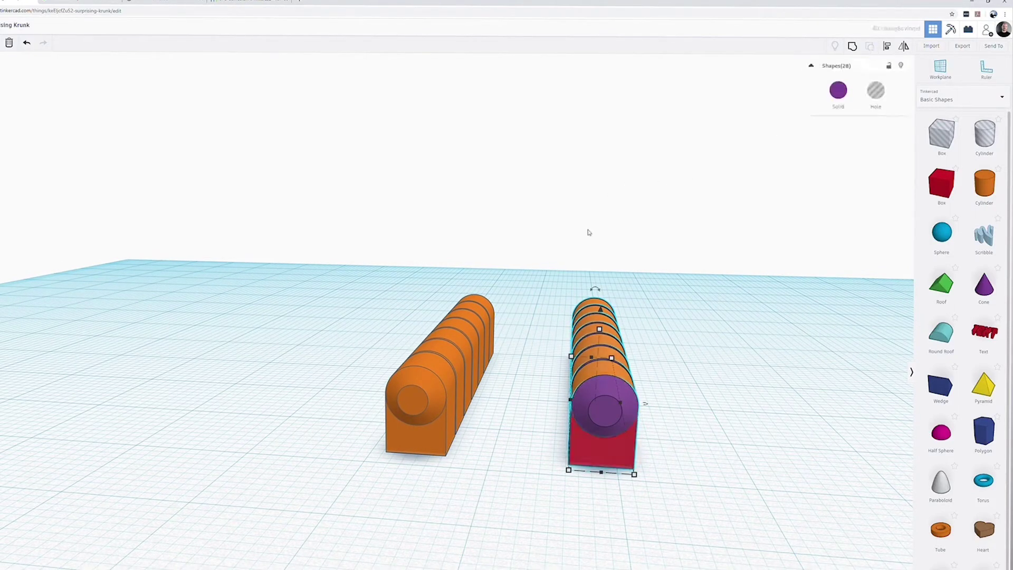
left_click(569, 232)
Delete all the cones and rounded parts of the copied row, leaving only its seven red boxes
right_click_drag(584, 251, 591, 234)
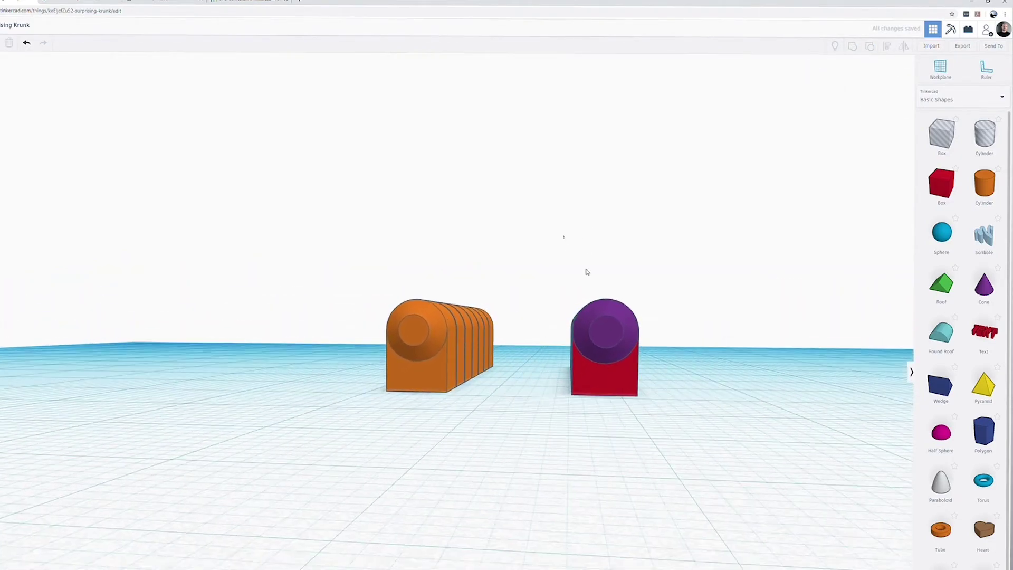
left_click_drag(564, 236, 630, 317)
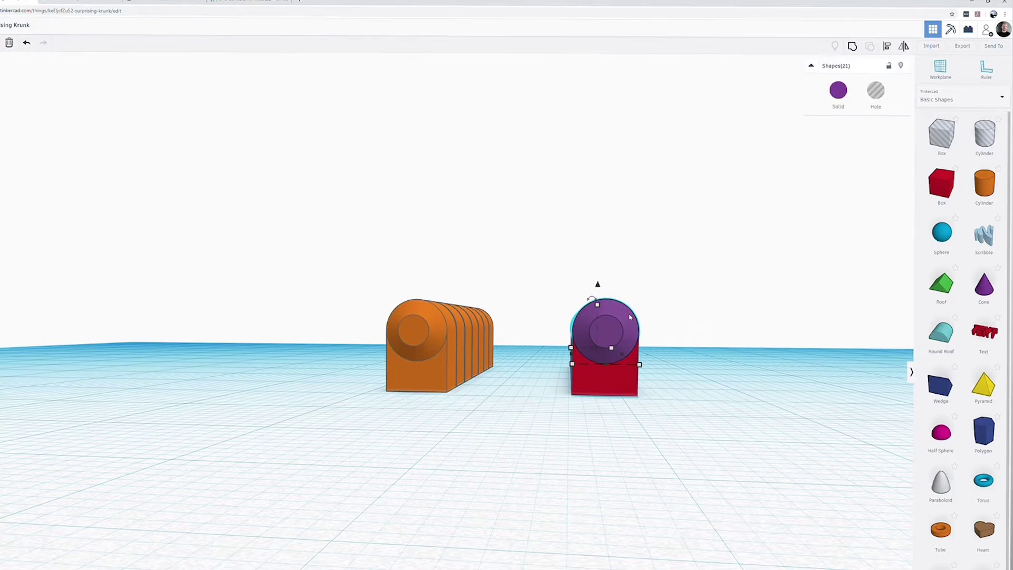
key("Delete")
right_click_drag(630, 317, 569, 395)
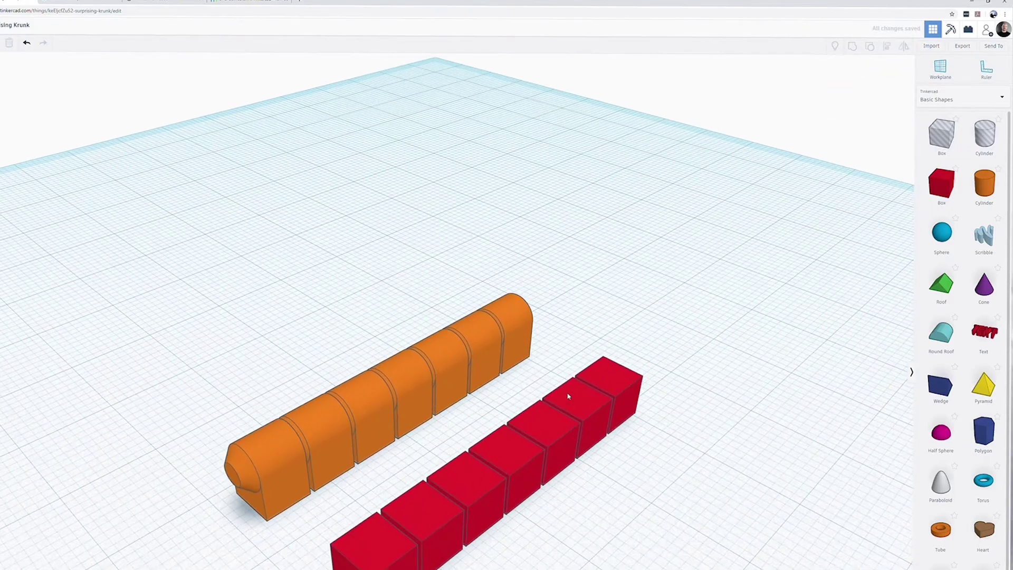
Select the first, third, fifth and seventh red boxes and move them sideways against the flank of the orange row
left_click(365, 560)
left_click(482, 468, "shift")
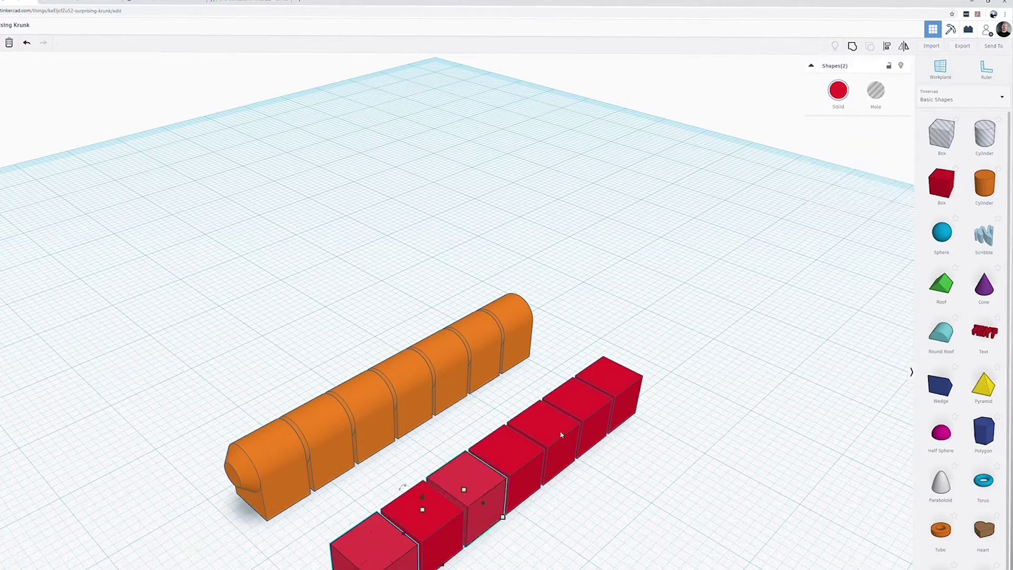
left_click(544, 425, "shift")
left_click(618, 389, "shift")
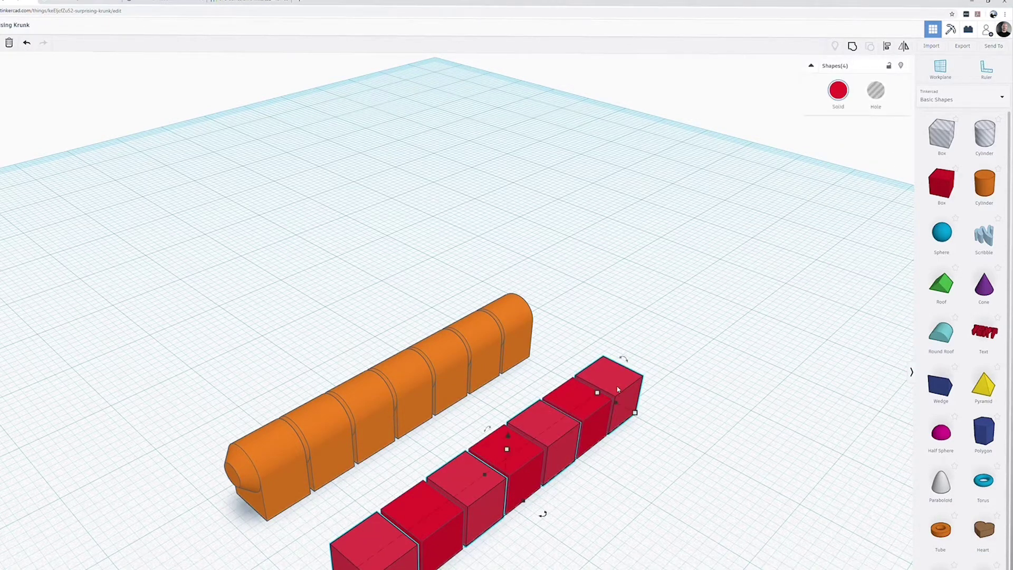
key("shift+Up")
key("shift+Up")
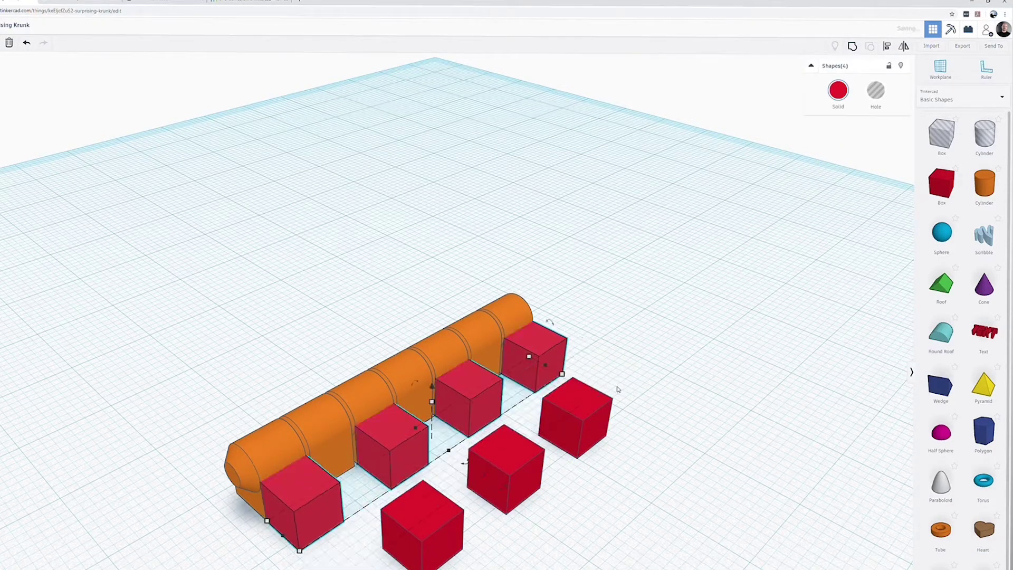
Select the three remaining red boxes and move them through the orange row until they sit against its opposite flank
left_click(431, 496, "shift")
left_click(529, 532)
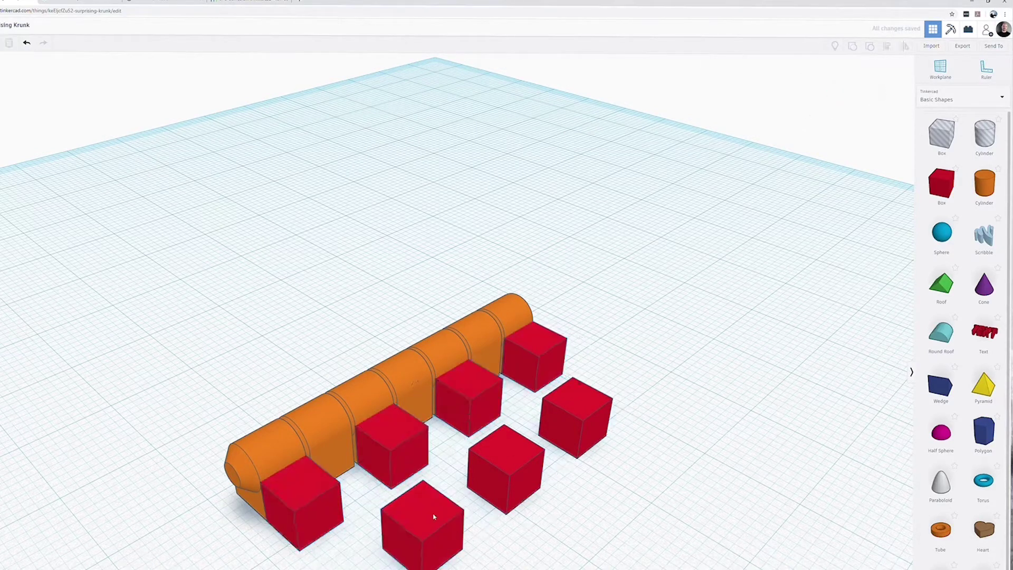
left_click(416, 517)
left_click(506, 467, "shift")
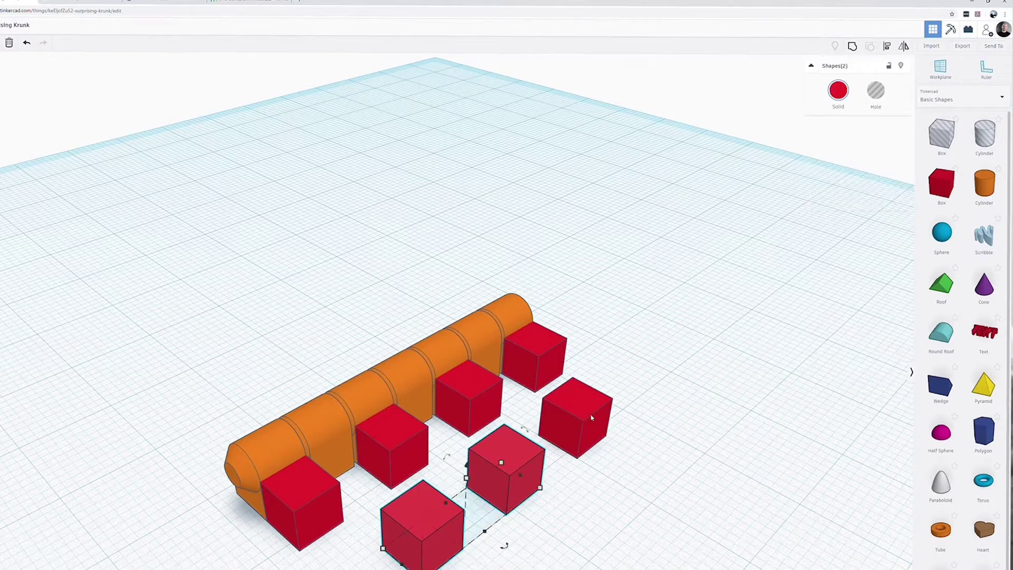
left_click(591, 417, "shift")
key("shift+Up")
key("shift+Up")
key("shift+Up")
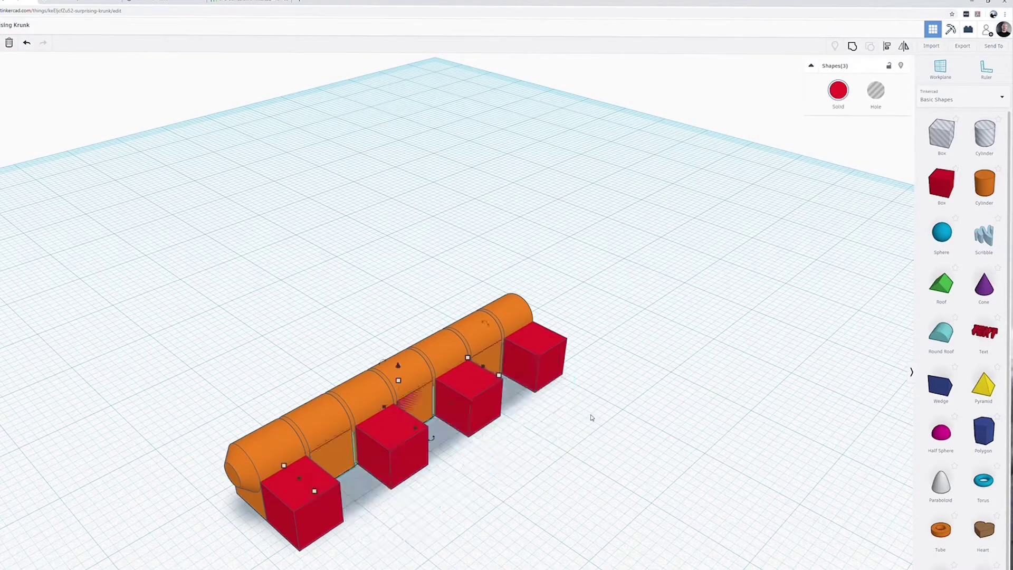
right_click_drag(527, 479, 693, 474)
key("Left")
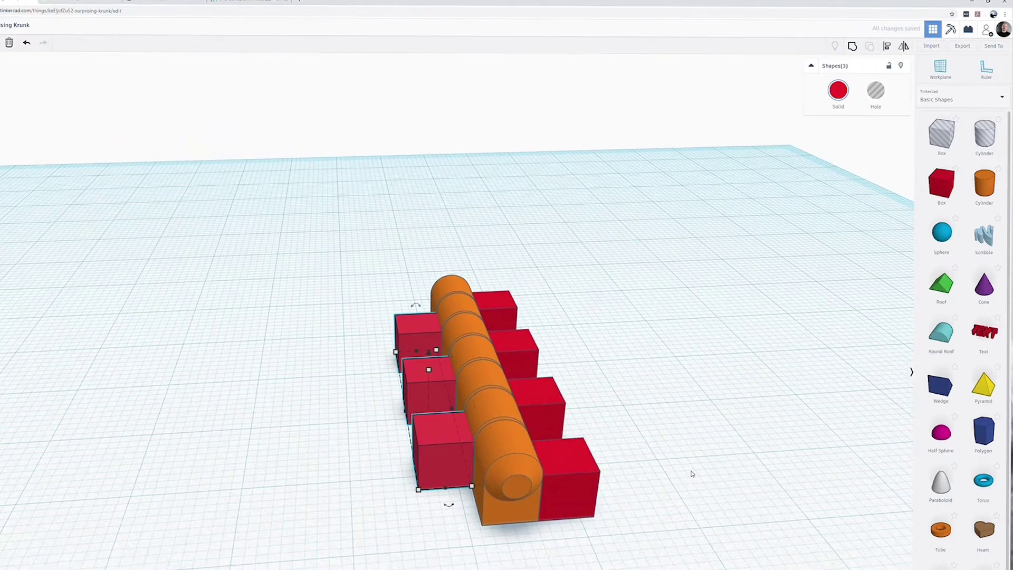
Set the three selected boxes' height to 3 and their sideways width to 2
mouse_move(429, 373)
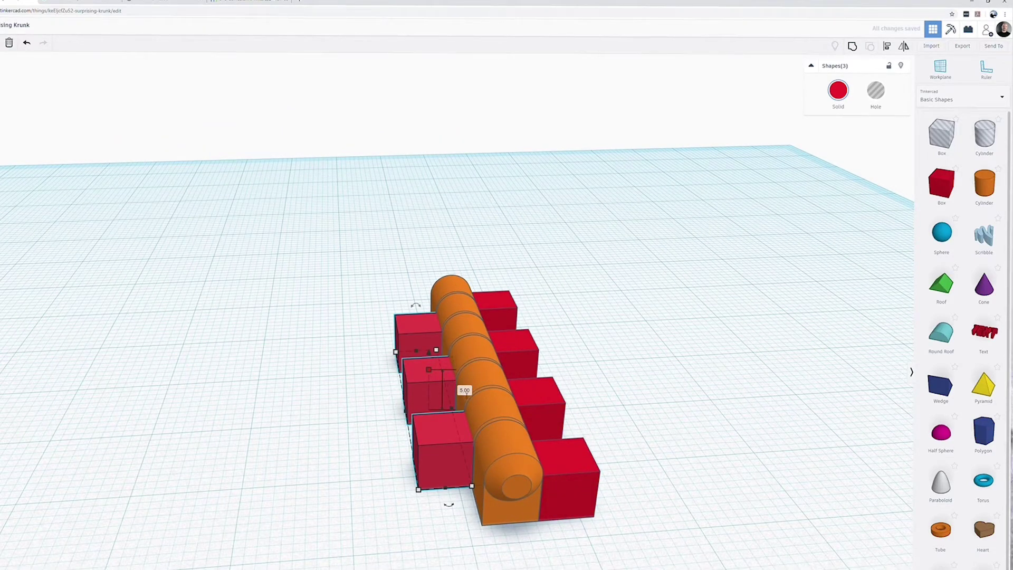
left_click(465, 390)
type("3")
key("Return")
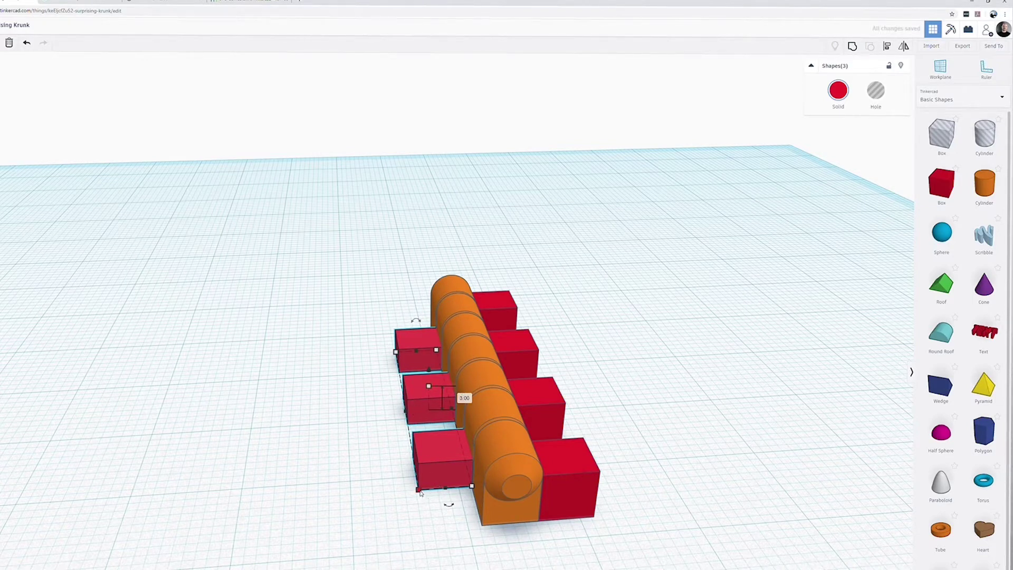
mouse_move(420, 493)
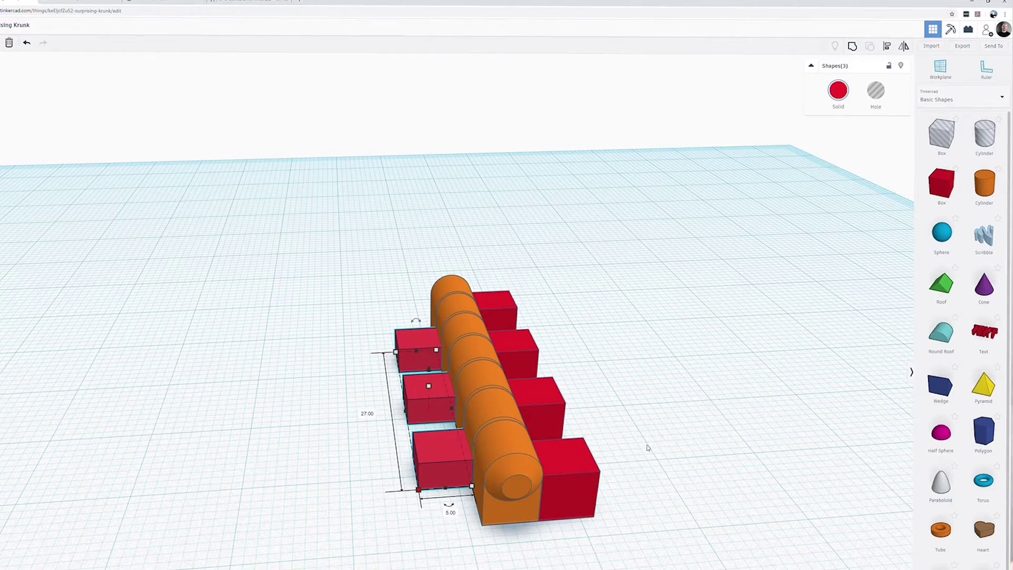
left_click(451, 513)
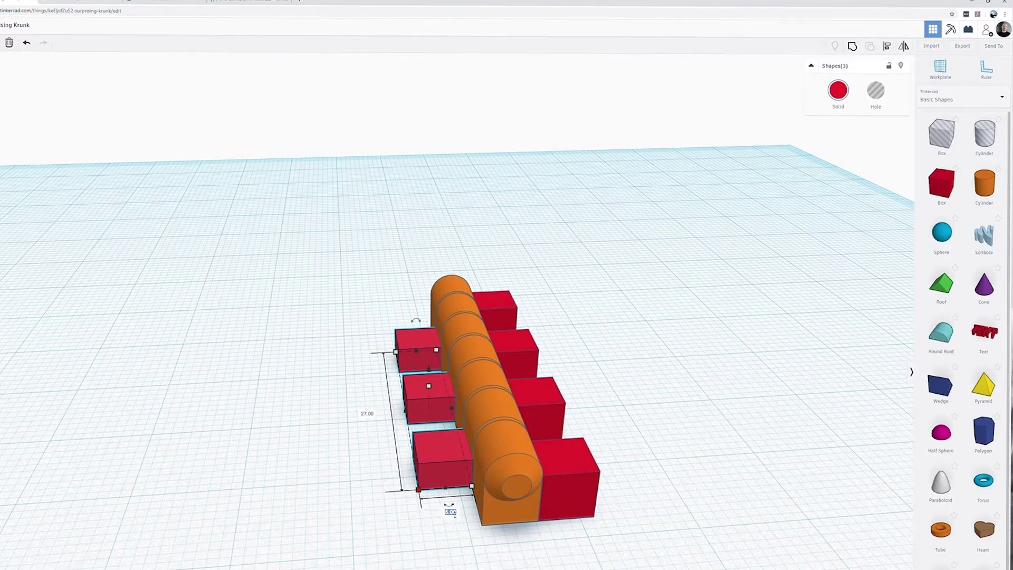
type("2")
key("Return")
right_click_drag(670, 503, 664, 504)
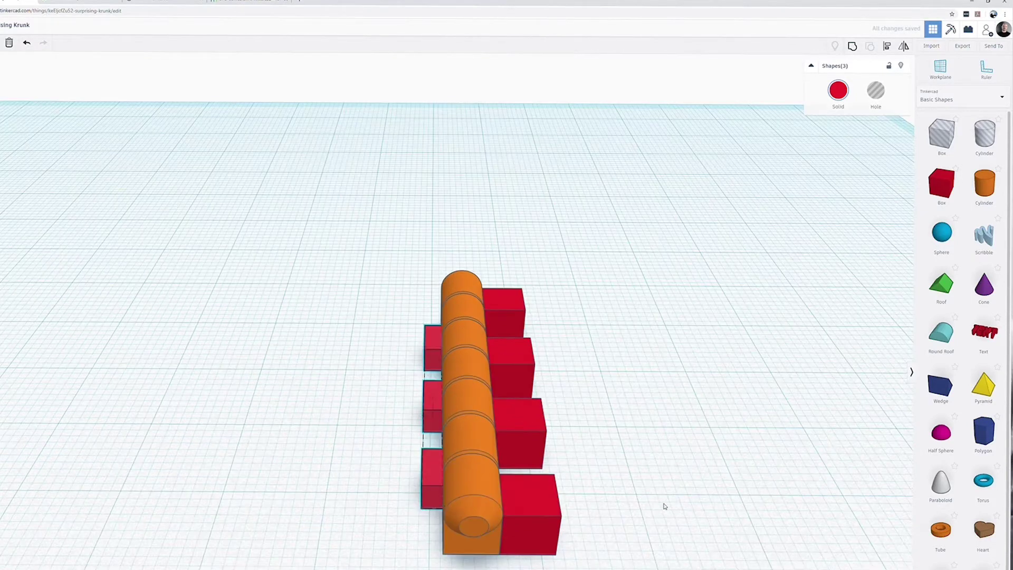
Select the four boxes on the other flank and set their height to 3 and their sideways width to 2
left_click_drag(487, 264, 620, 407)
right_click_drag(620, 407, 539, 243)
left_click_drag(481, 258, 592, 568)
mouse_move(508, 395)
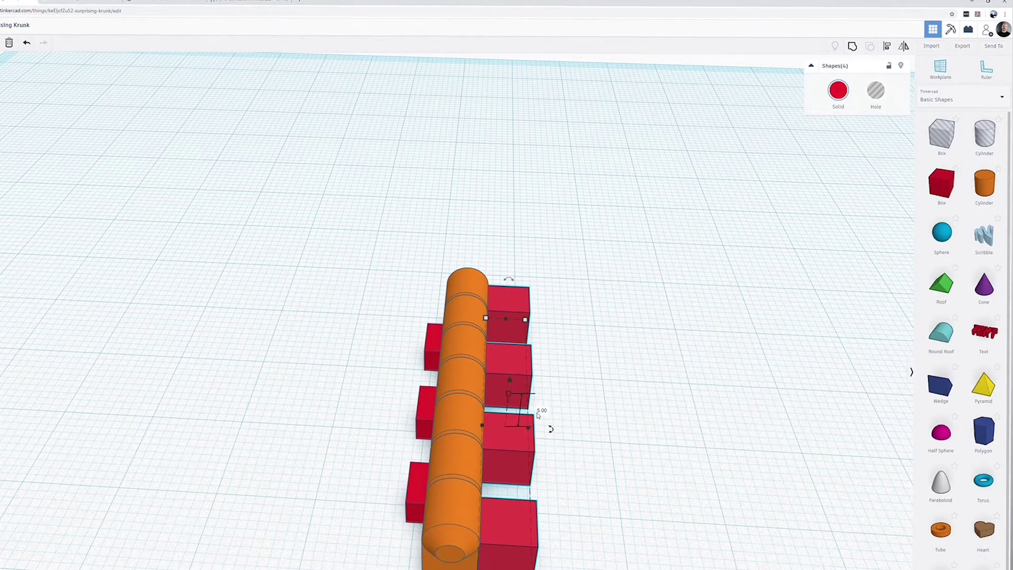
type("3")
key("Return")
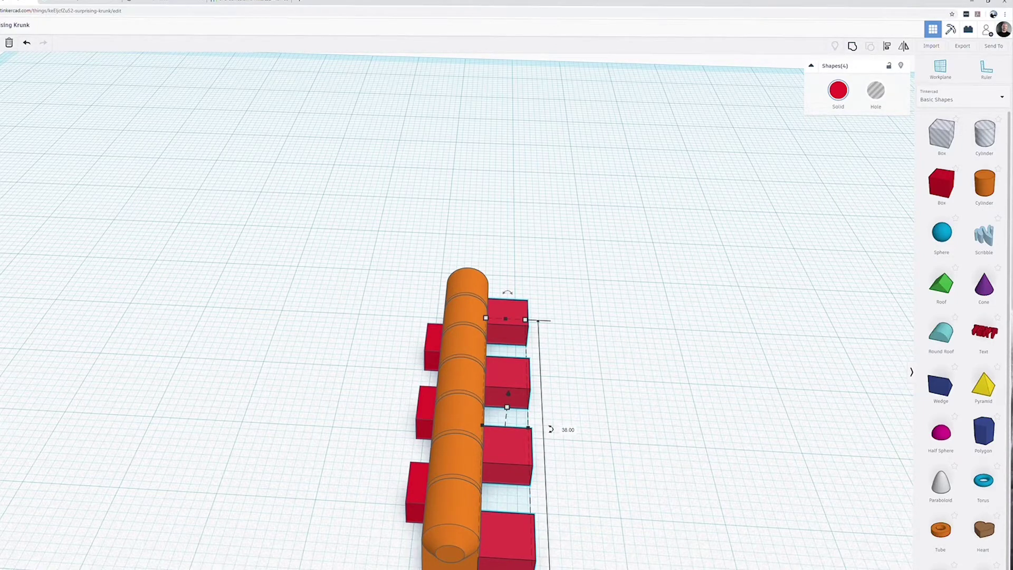
type("2")
key("Return")
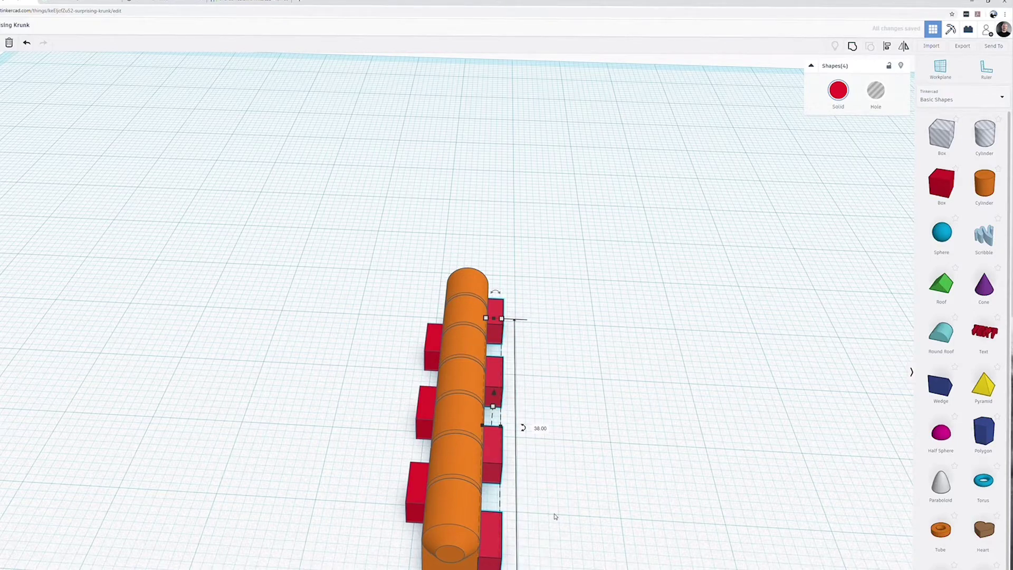
left_click(555, 517)
Ungroup the front orange segment and delete the truncated cone protruding from the row's end
right_click_drag(588, 515, 854, 568)
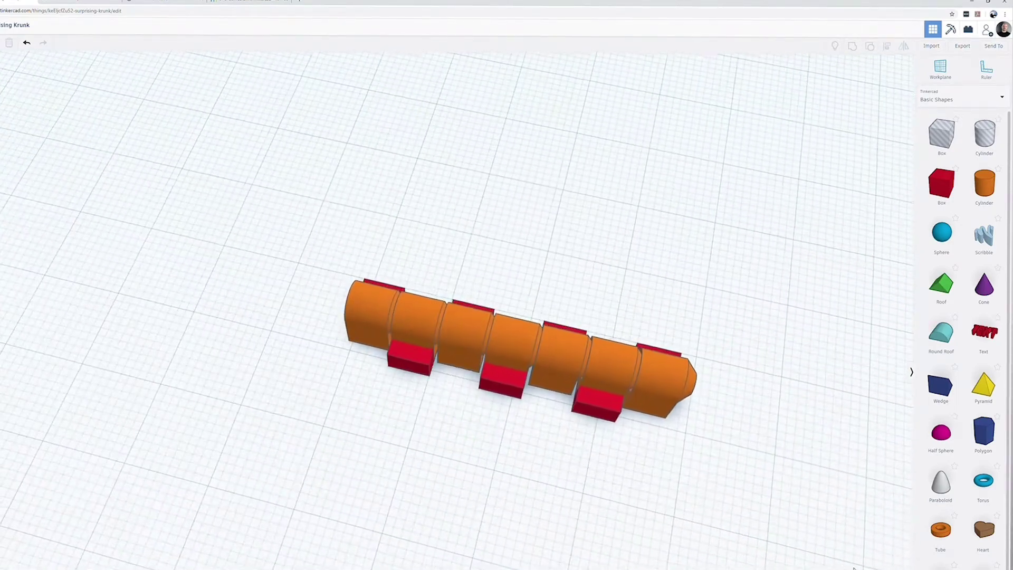
key("ctrl+z")
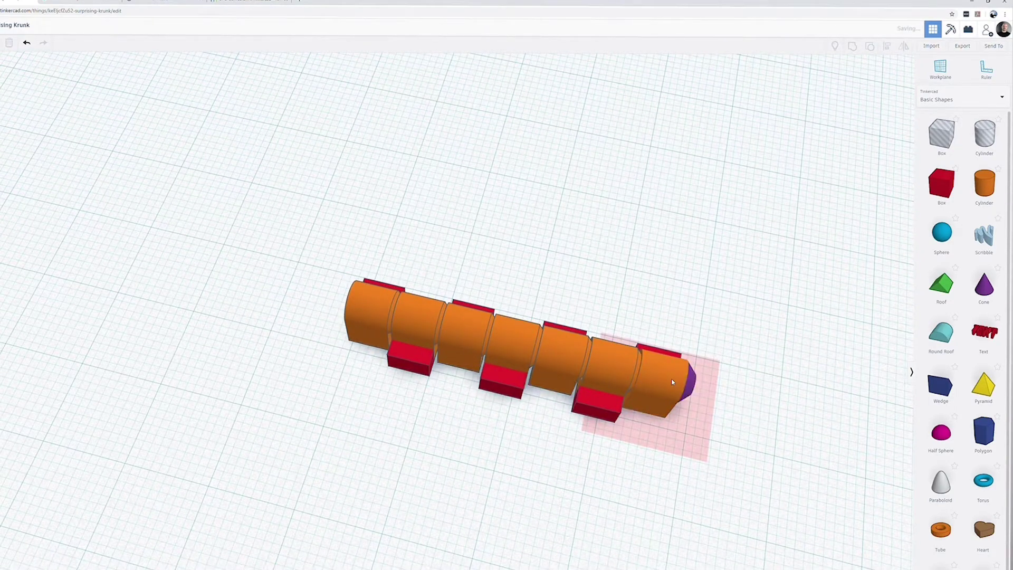
left_click(692, 382)
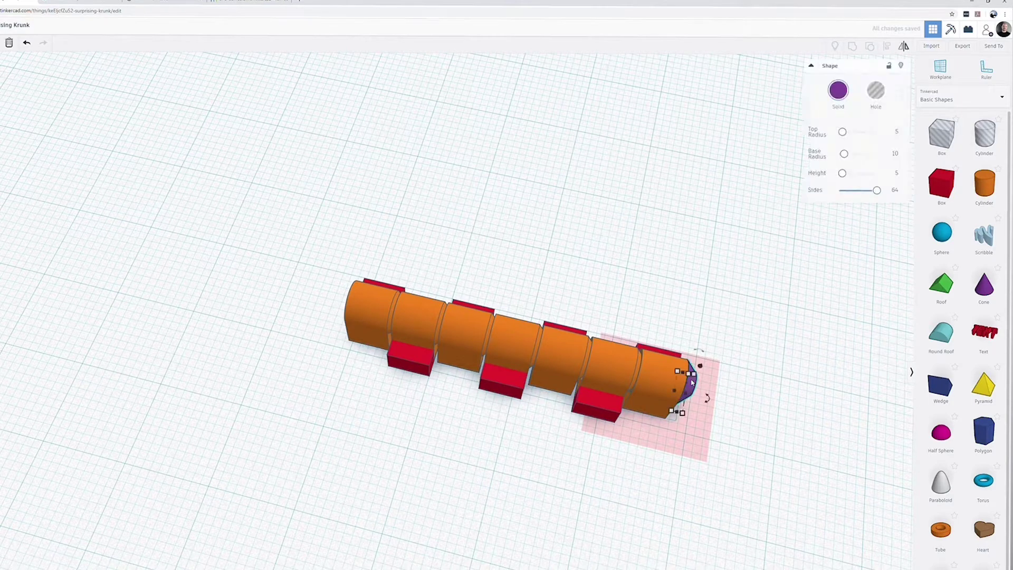
key("Delete")
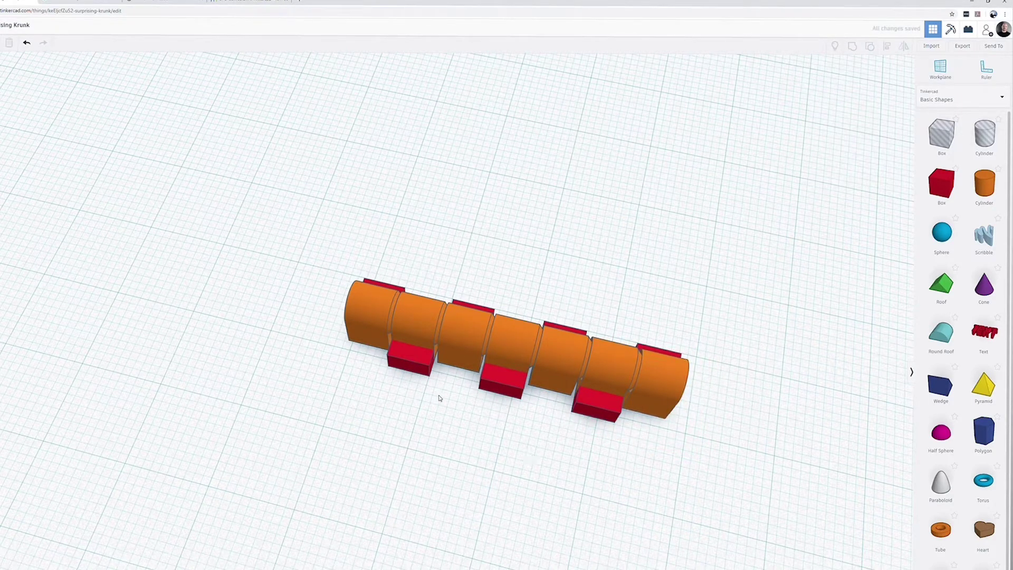
On the three-block side, duplicate the red block nearest the row's plain end and shift the copy outward against its outer face
left_click(416, 360)
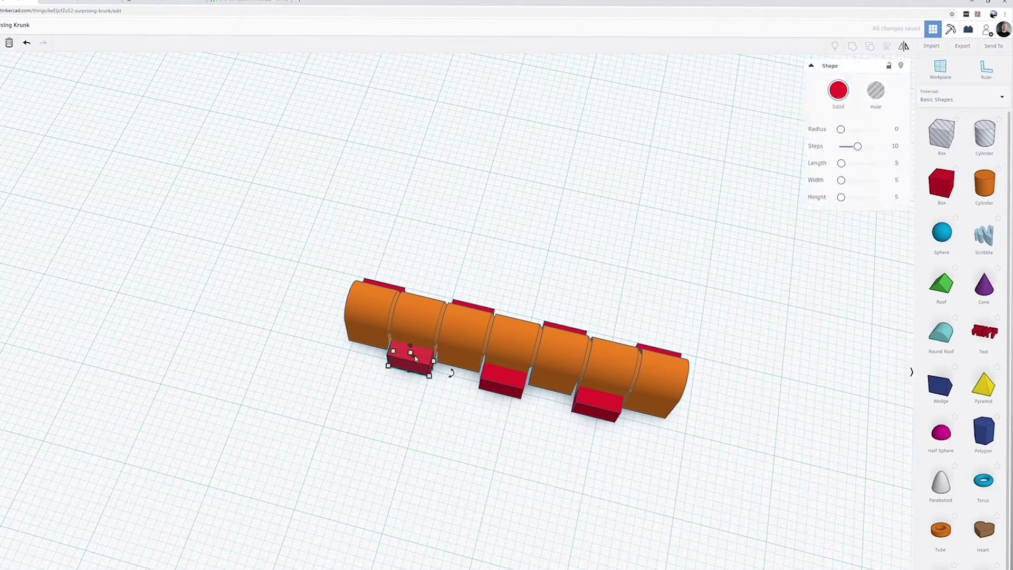
key("Down")
key("Down")
key("Down")
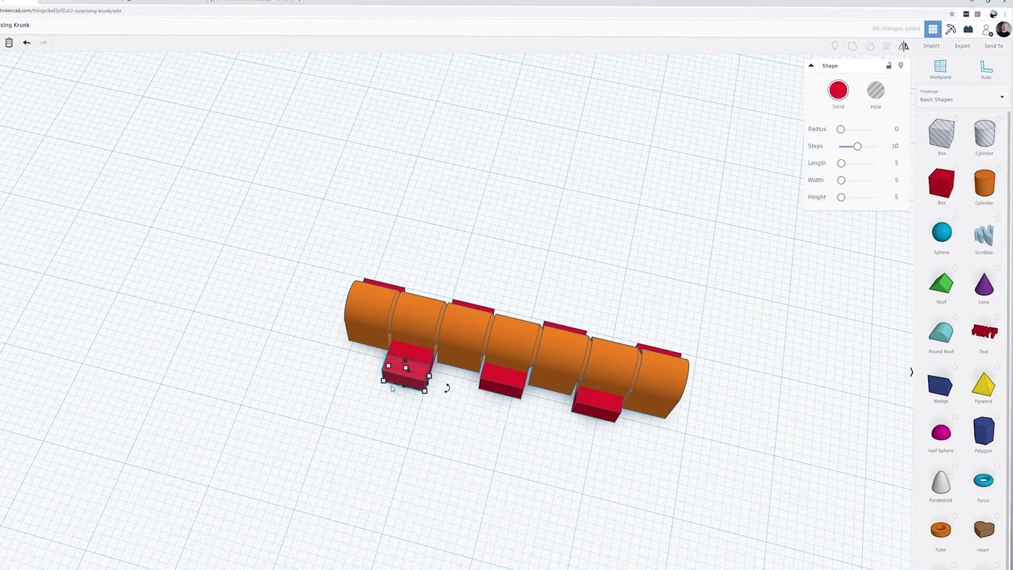
Stretch the copied block lengthwise toward the row's plain end and set its length to 10
mouse_move(385, 382)
scroll(386, 379, "down", 3)
scroll(387, 380, "up", 6)
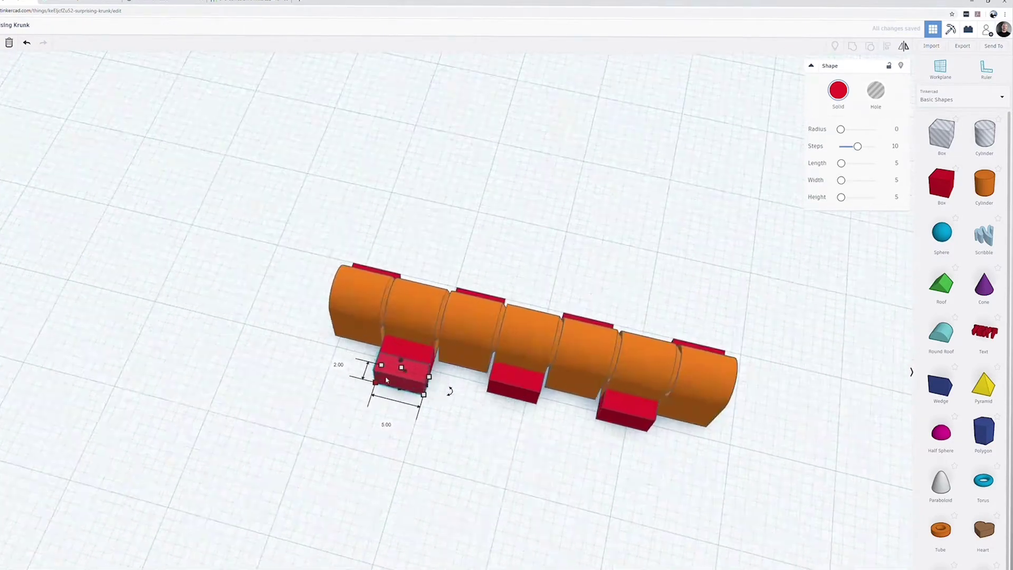
scroll(386, 380, "up", 4)
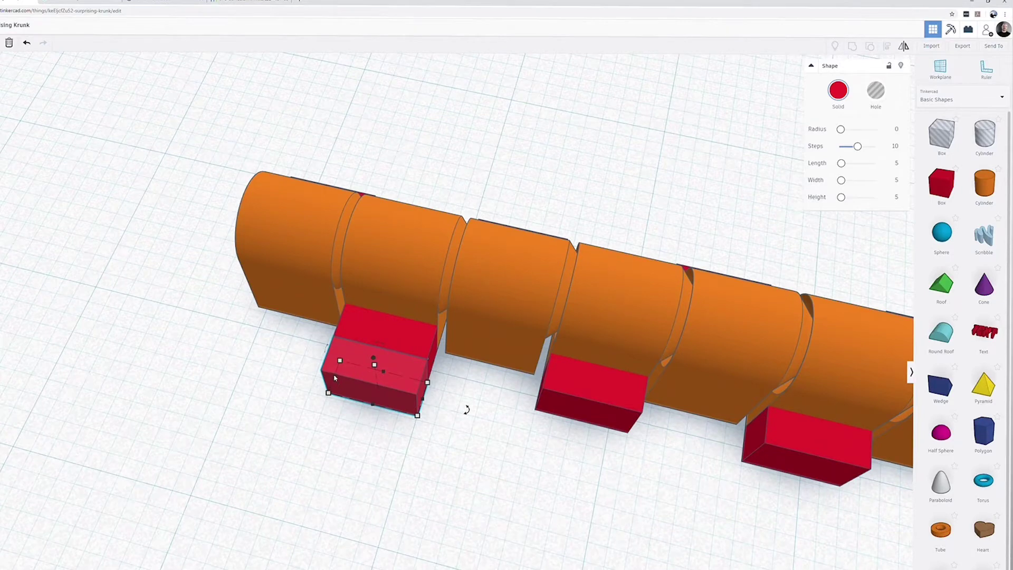
left_click_drag(334, 379, 241, 345)
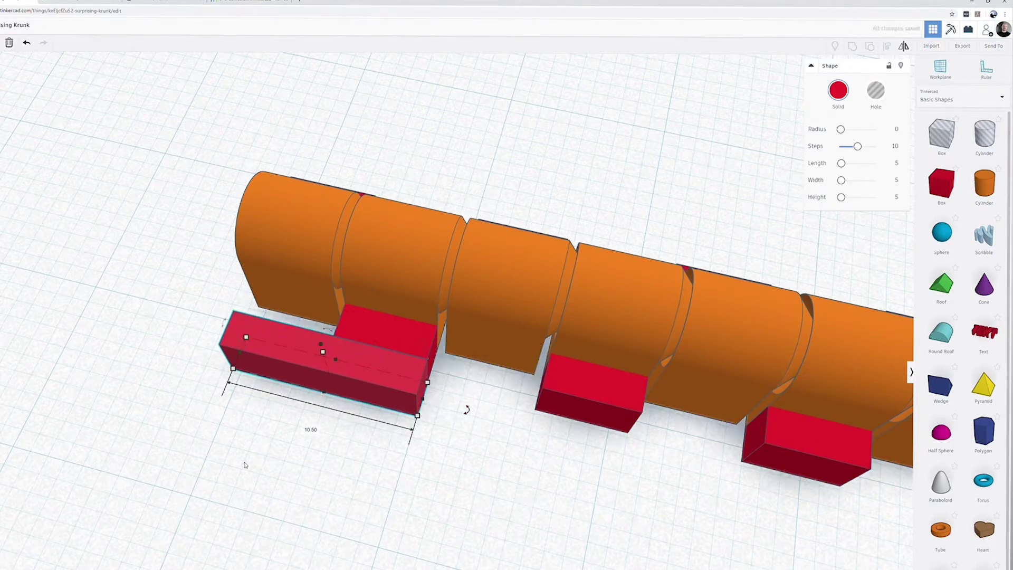
left_click(316, 433)
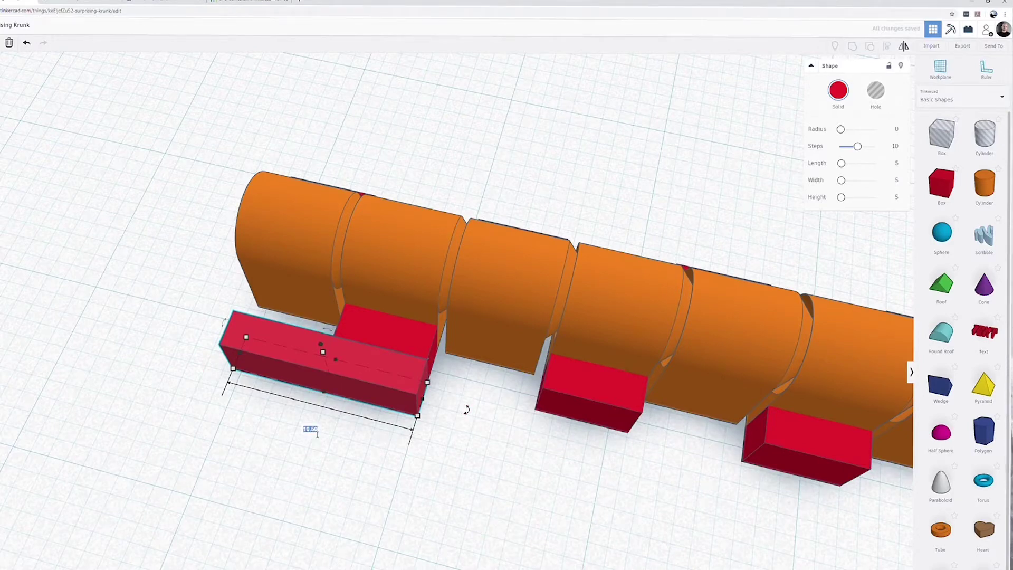
type("10")
key("Return")
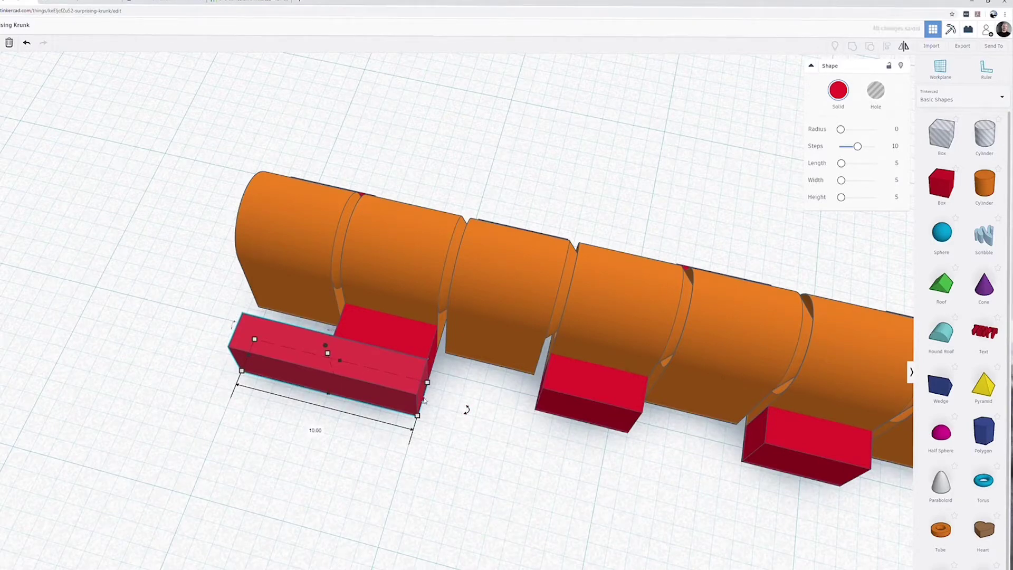
Extend the copied block's other end along all three side blocks into a bar about 36.5 long
left_click_drag(423, 401, 945, 536)
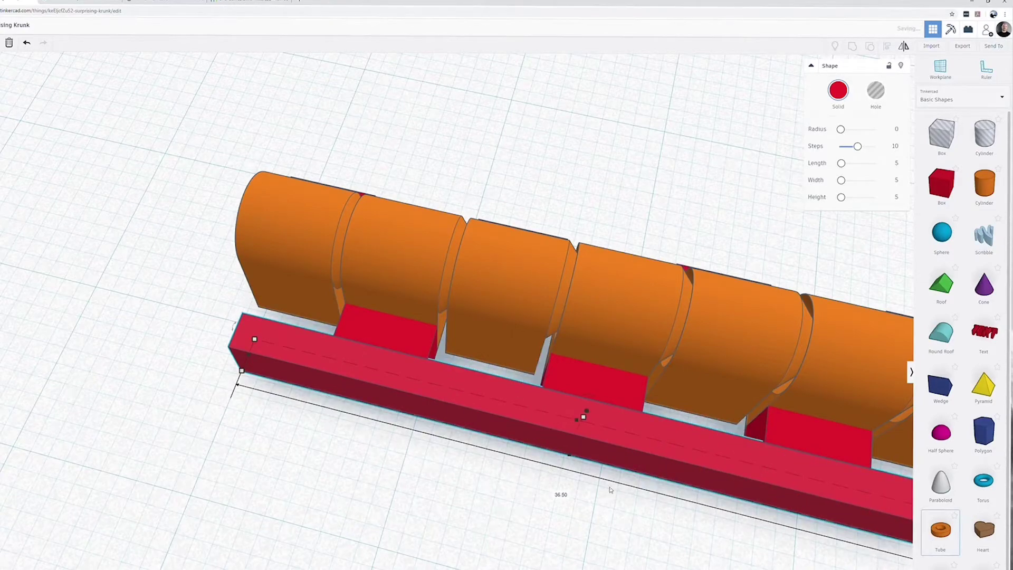
scroll(329, 396, "up", 2)
scroll(329, 399, "down", 4)
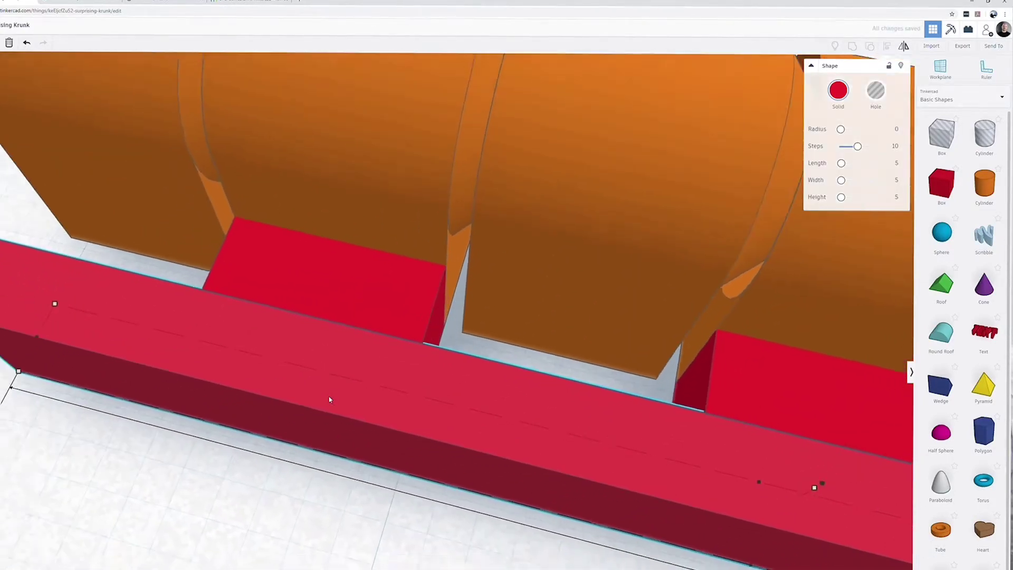
scroll(329, 399, "down", 3)
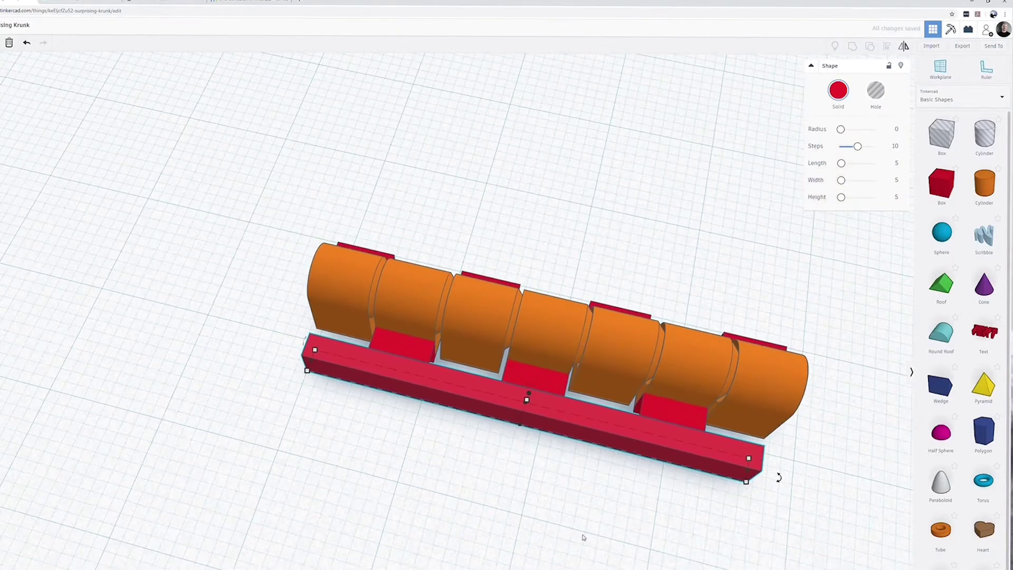
right_click_drag(584, 536, 522, 520)
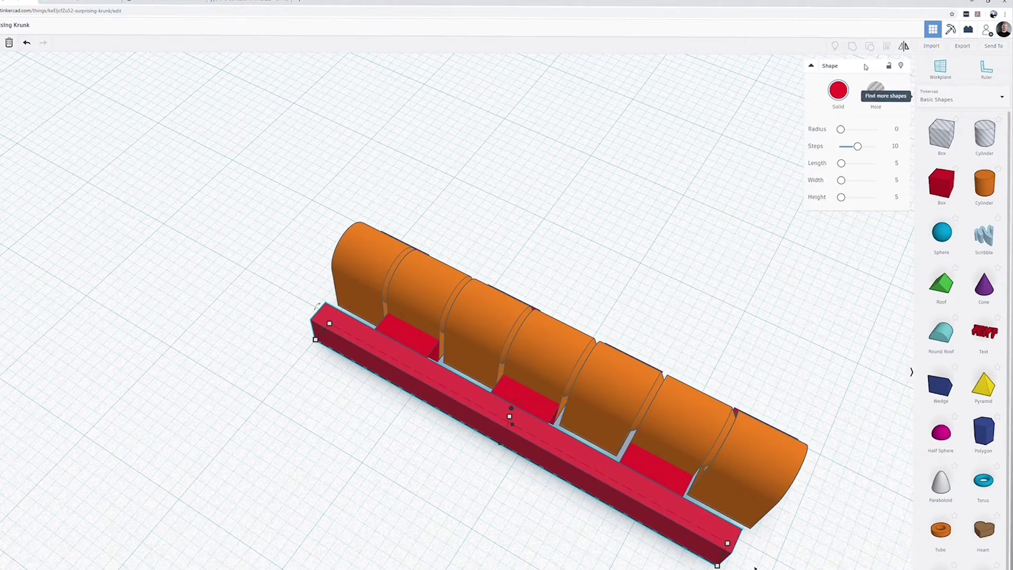
Extend the long red bar lengthwise until its short end is flush with the end of the orange row
left_click(710, 157)
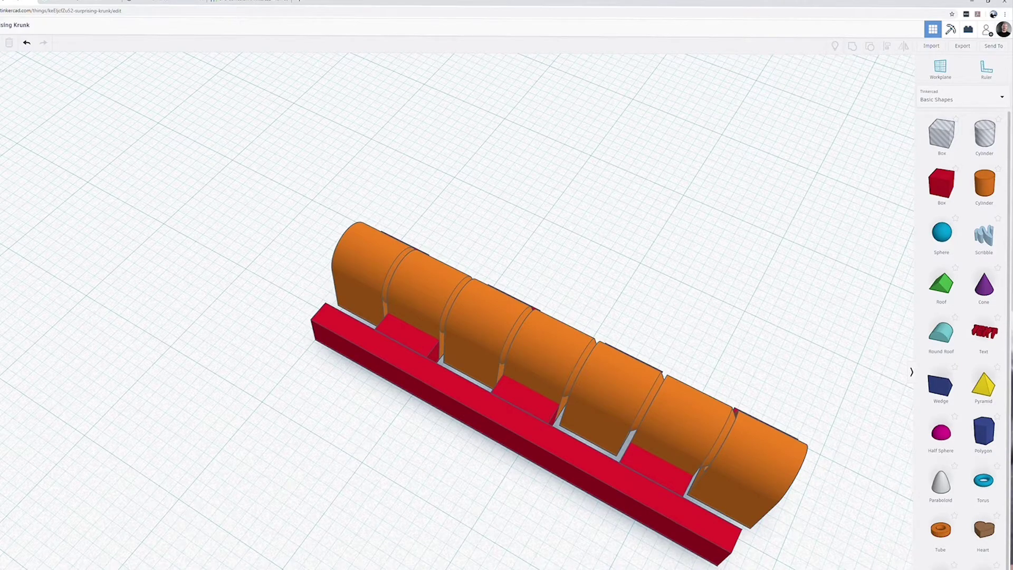
left_click(2, 177)
right_click_drag(266, 265, 356, 323)
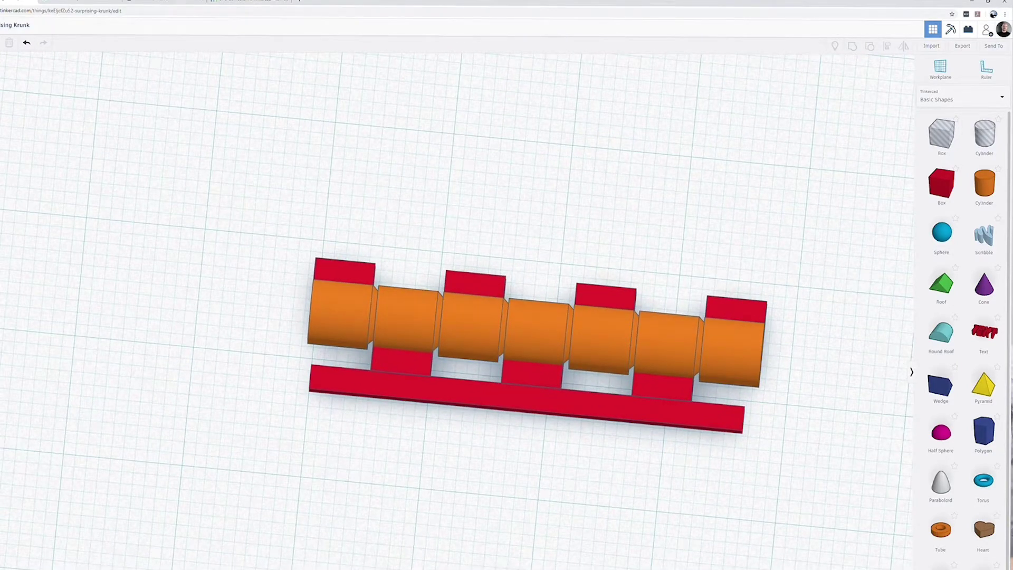
right_click_drag(586, 308, 609, 318)
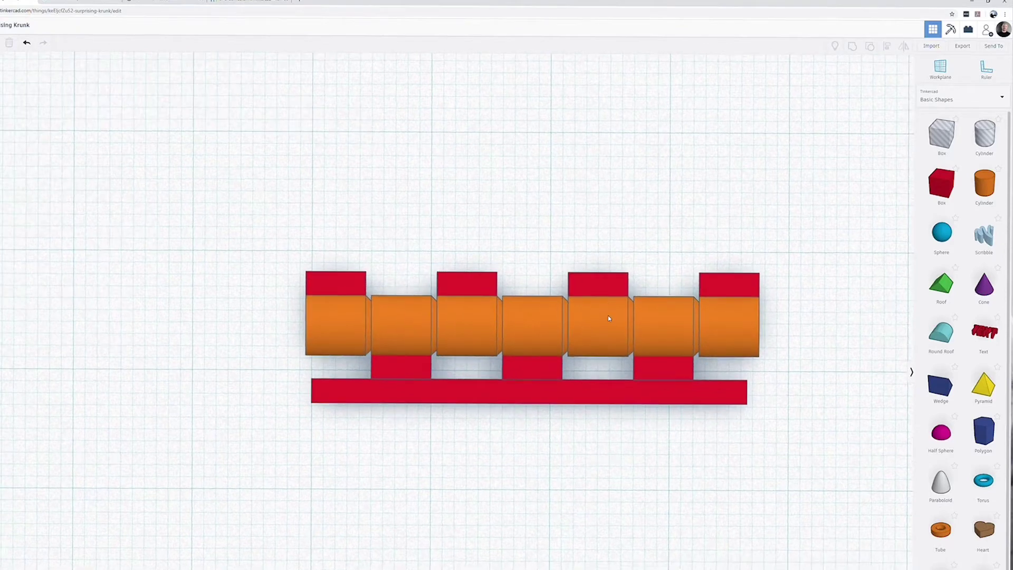
left_click(695, 399)
left_click_drag(749, 394, 762, 394)
left_click(649, 410)
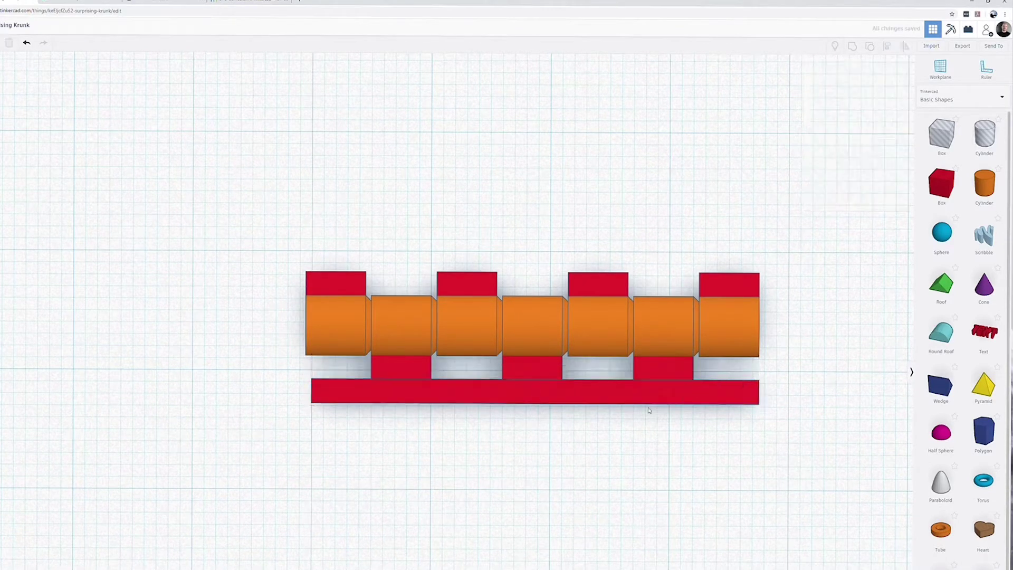
Widen the bar outward from the three side blocks into a plate and set its width to 30
left_click(533, 399)
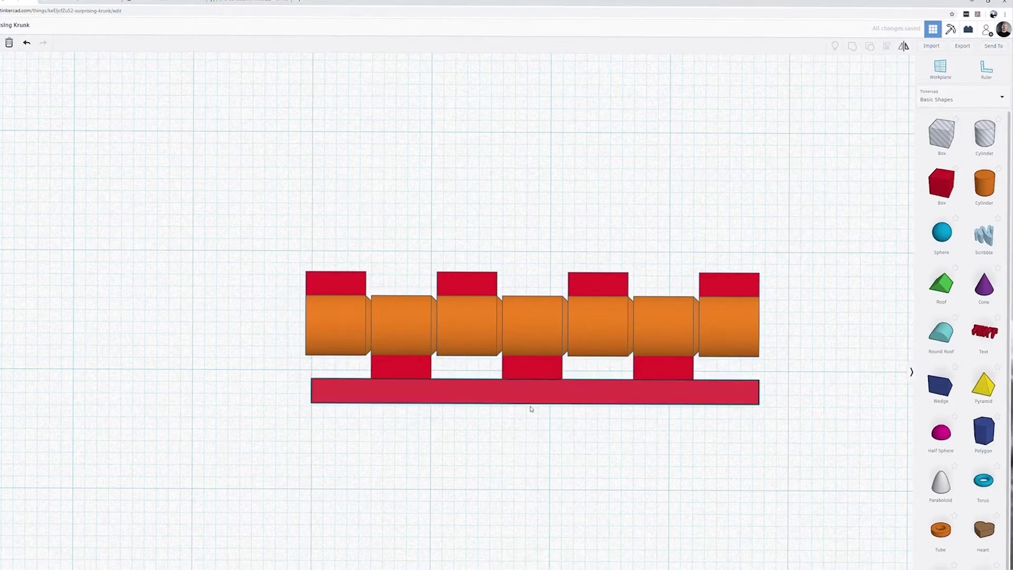
left_click_drag(535, 407, 537, 569)
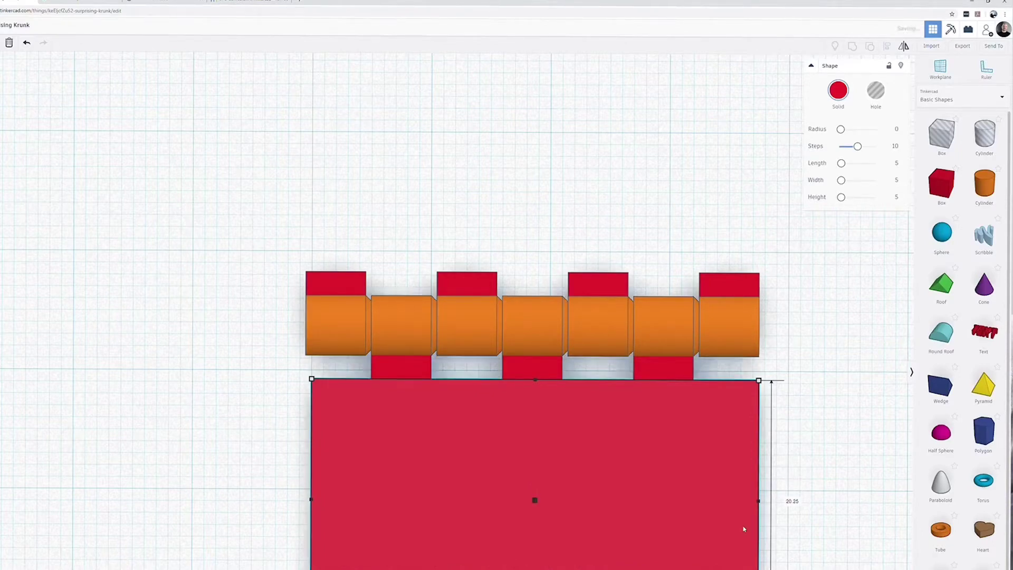
left_click(793, 501)
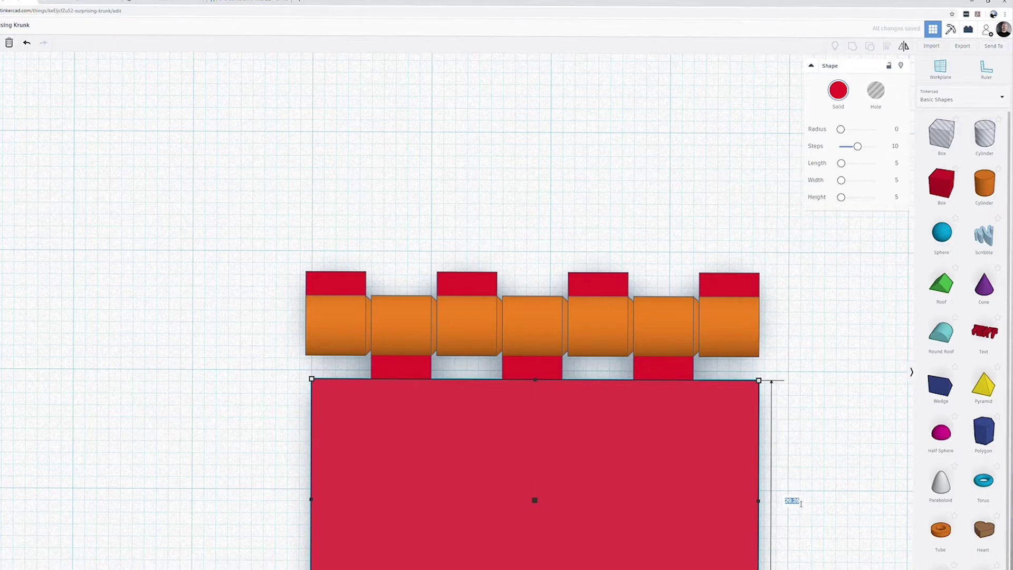
type("30")
key("Return")
scroll(364, 256, "up", 3)
scroll(364, 256, "down", 8)
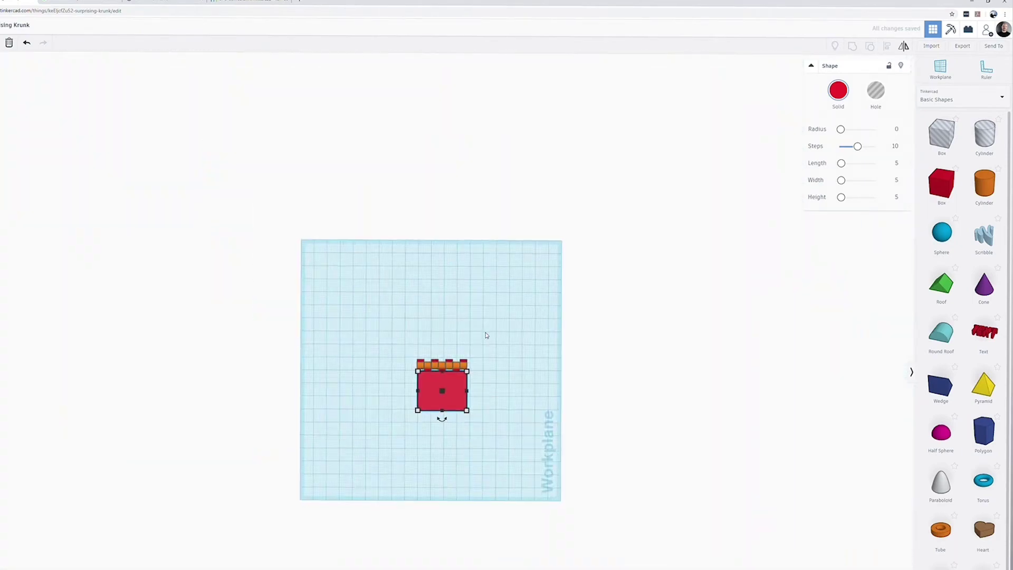
scroll(484, 335, "up", 5)
left_click(587, 376)
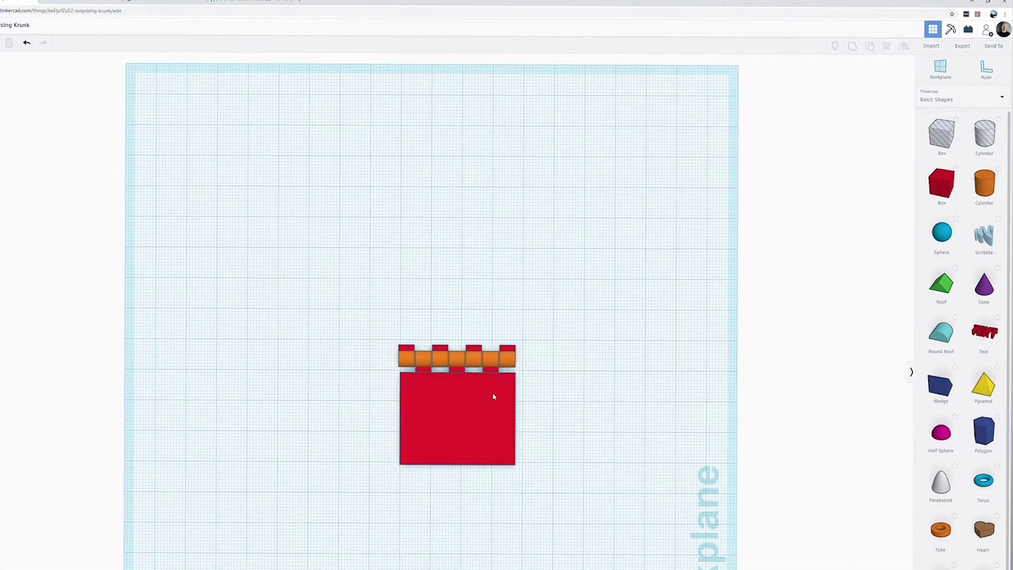
Duplicate the red plate and shift the copy across the row until it rests against the outer faces of the four opposite blocks
left_click(474, 410)
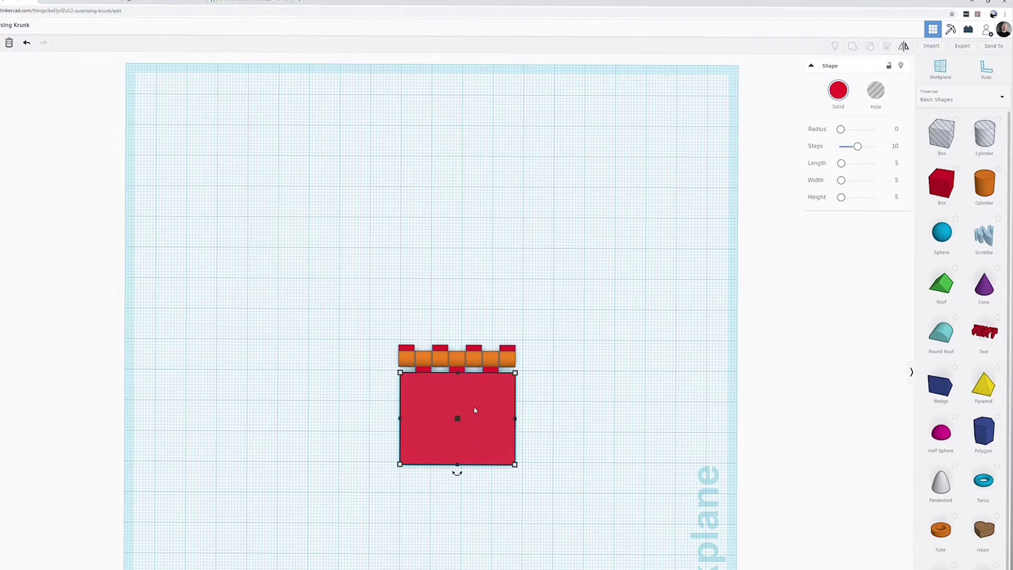
key("ctrl+d")
key("shift+Up")
key("shift+Up")
key("shift+Up")
key("shift+Up")
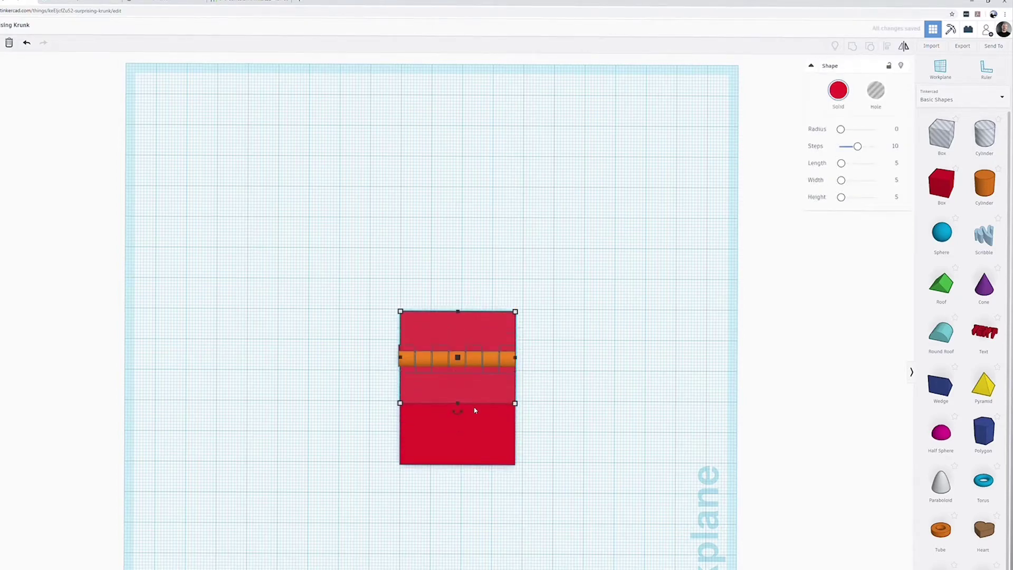
key("Up")
key("Up")
key("Up")
key("Up")
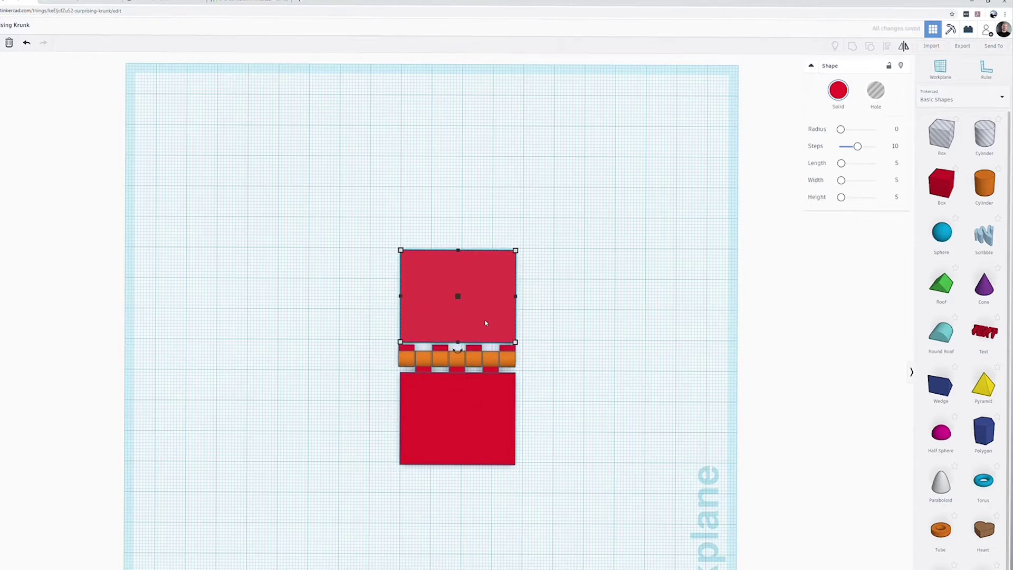
key("Down")
key("Down")
key("Down")
key("Down")
key("Up")
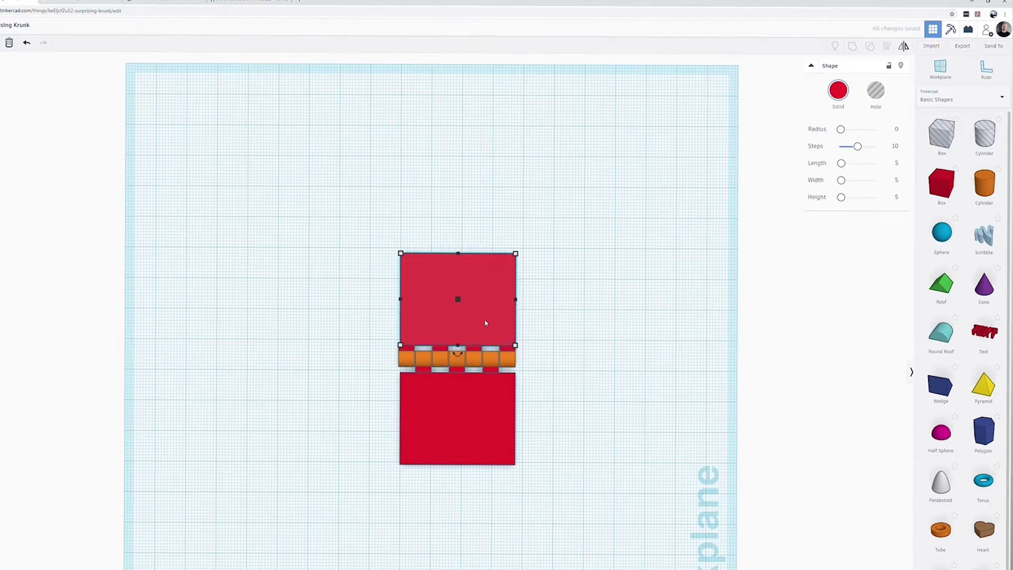
left_click(541, 345)
Stretch both red plates together lengthwise so their remaining uneven ends are flush with the end of the orange row
scroll(541, 344, "up", 4)
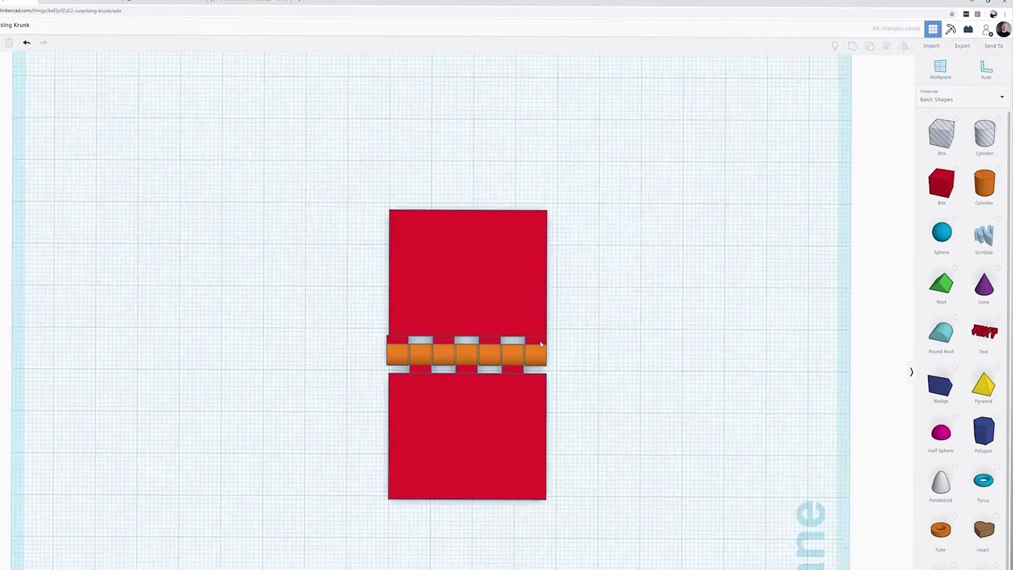
scroll(602, 342, "up", 3)
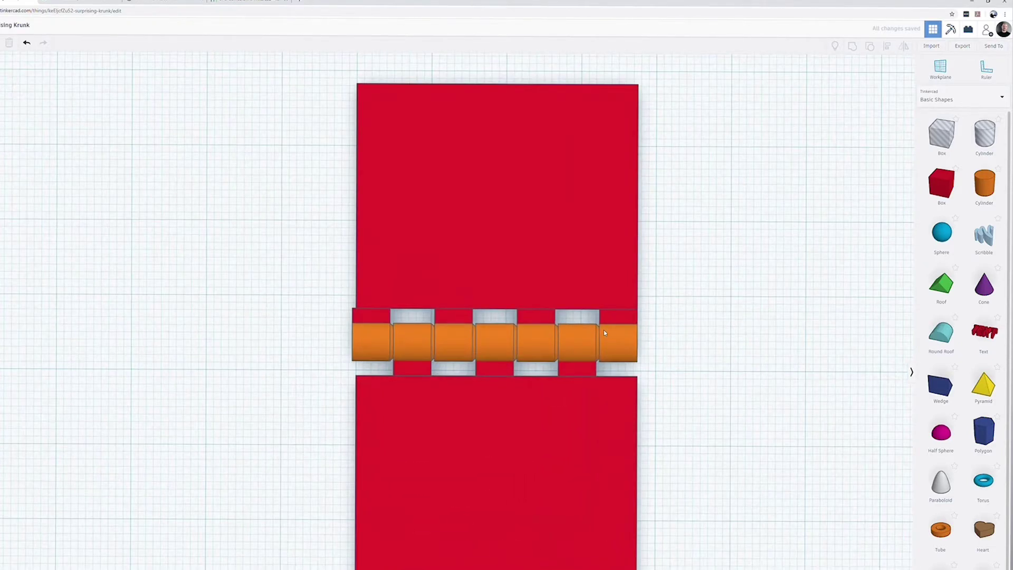
left_click(380, 278)
left_click(392, 368, "shift")
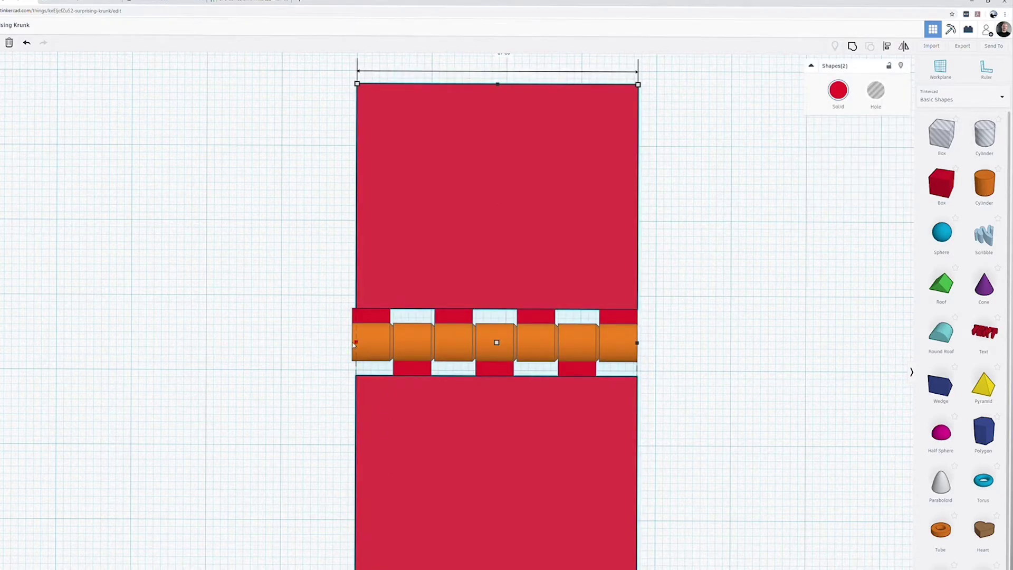
left_click_drag(355, 343, 351, 343)
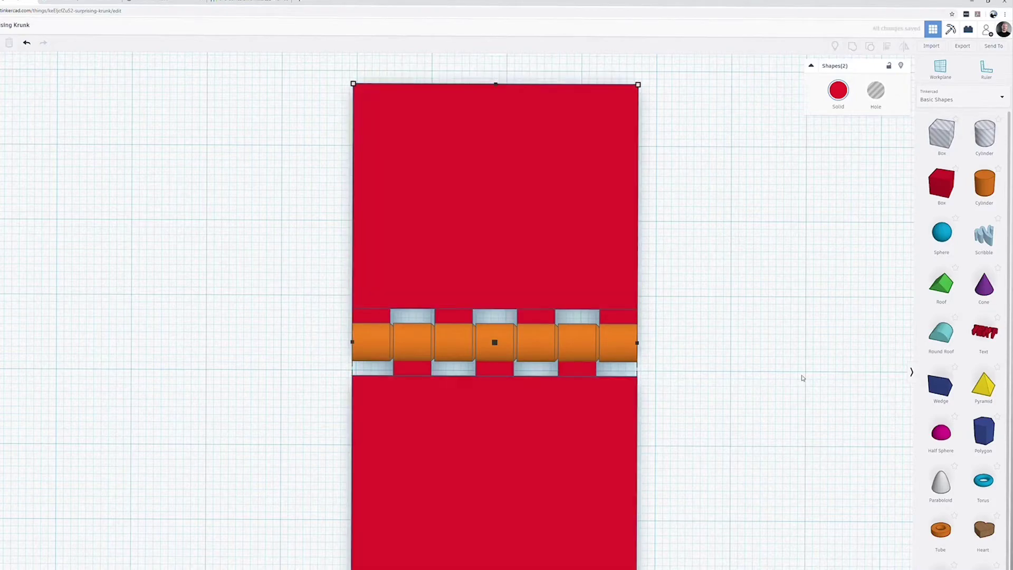
left_click(803, 378)
Duplicate the front orange end segment and move the copy clear of the three-block side's plate
right_click_drag(803, 378, 474, 357)
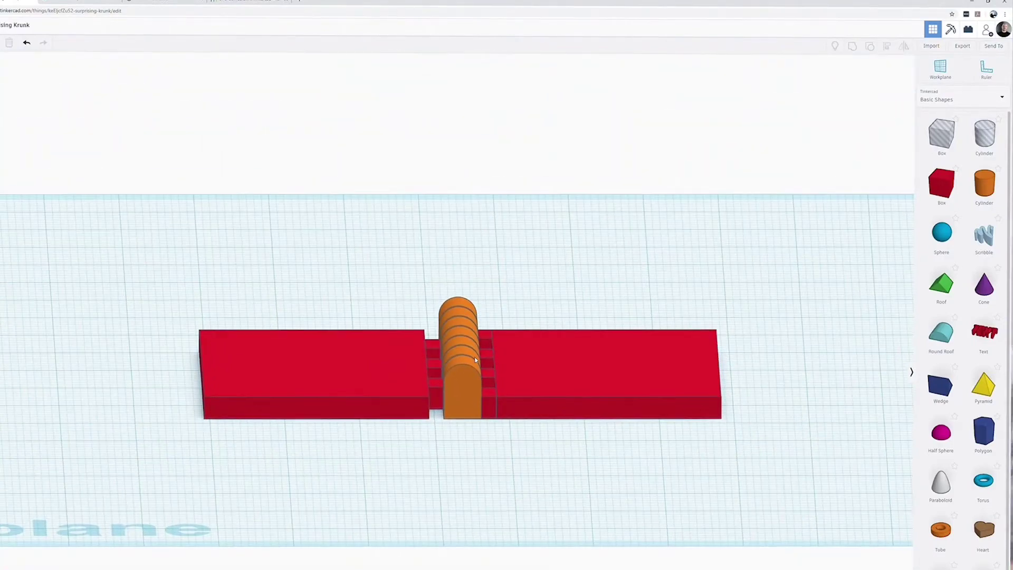
scroll(474, 357, "up", 5)
scroll(474, 357, "up", 2)
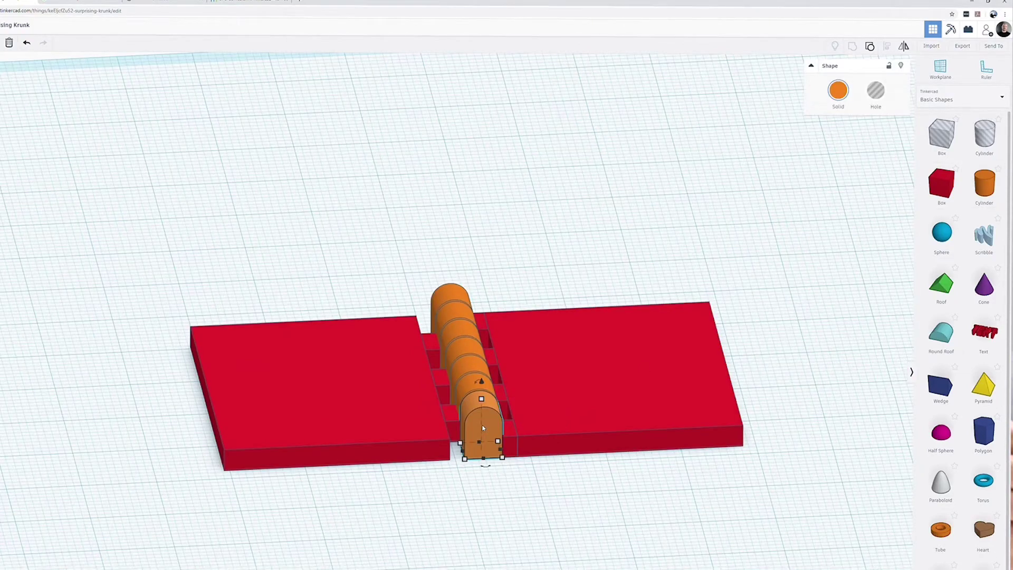
key("Left")
key("Left")
key("Left")
key("Left")
key("Left")
key("Left")
key("Left")
key("Left")
key("Left")
key("Left")
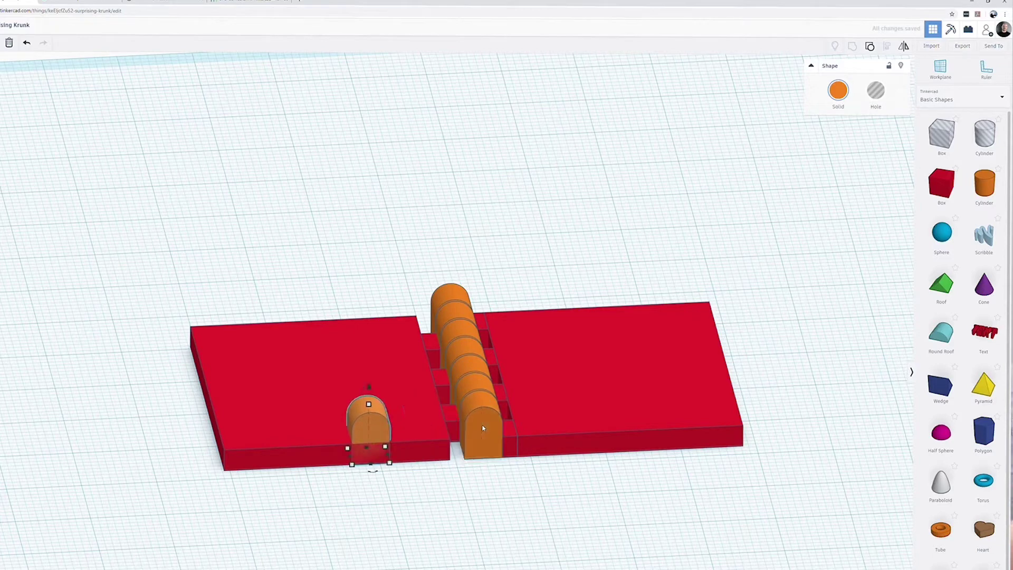
key("Left")
key("Left")
key("Left")
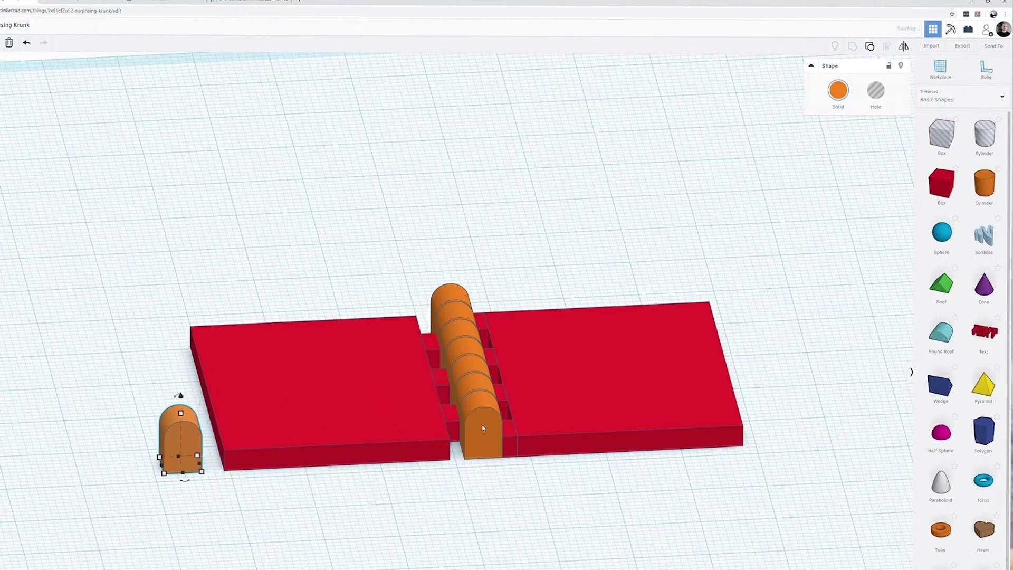
Ungroup the copied segment and delete its red box
left_click(483, 429, "shift")
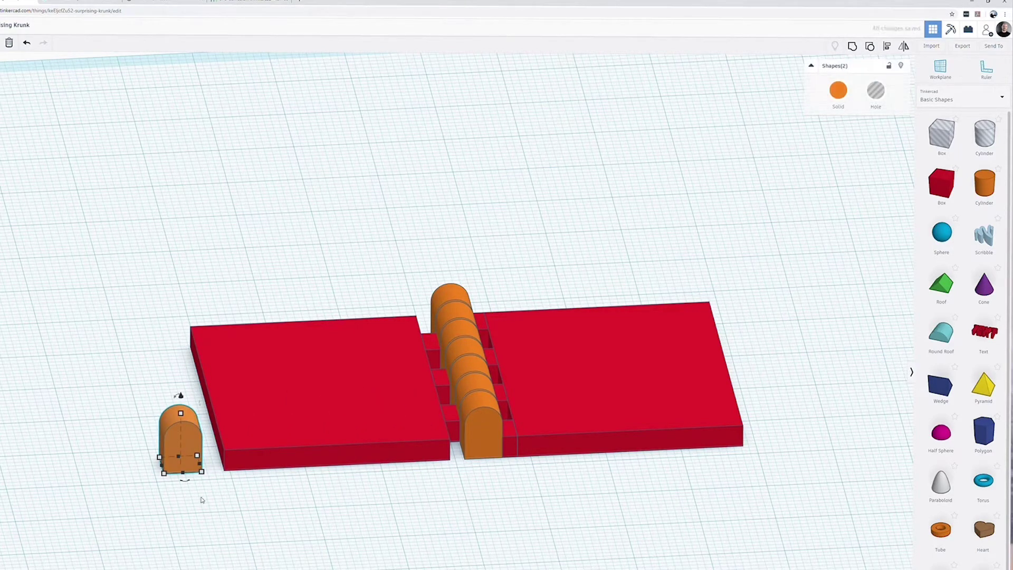
key("ctrl+shift+g")
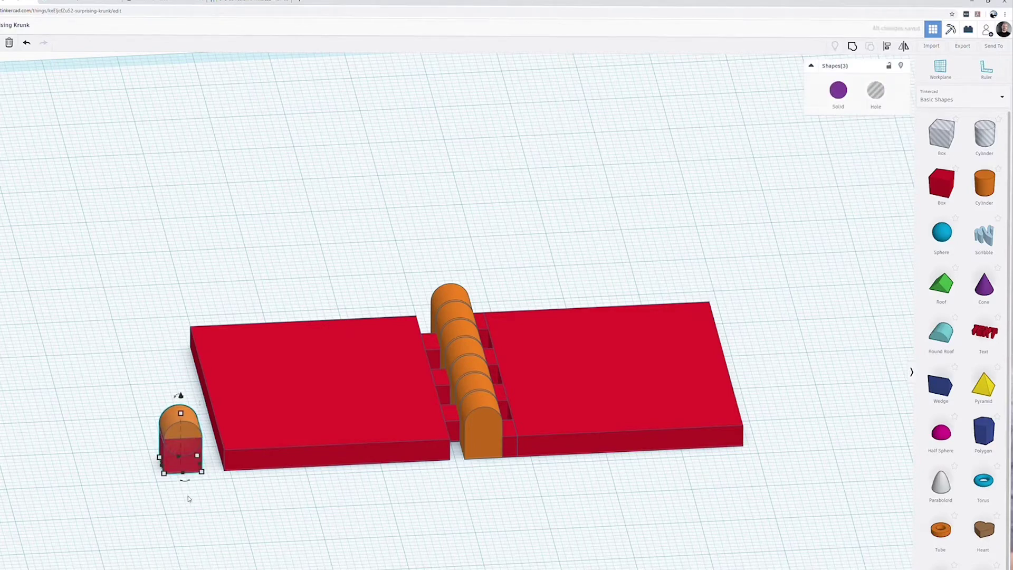
left_click(176, 492)
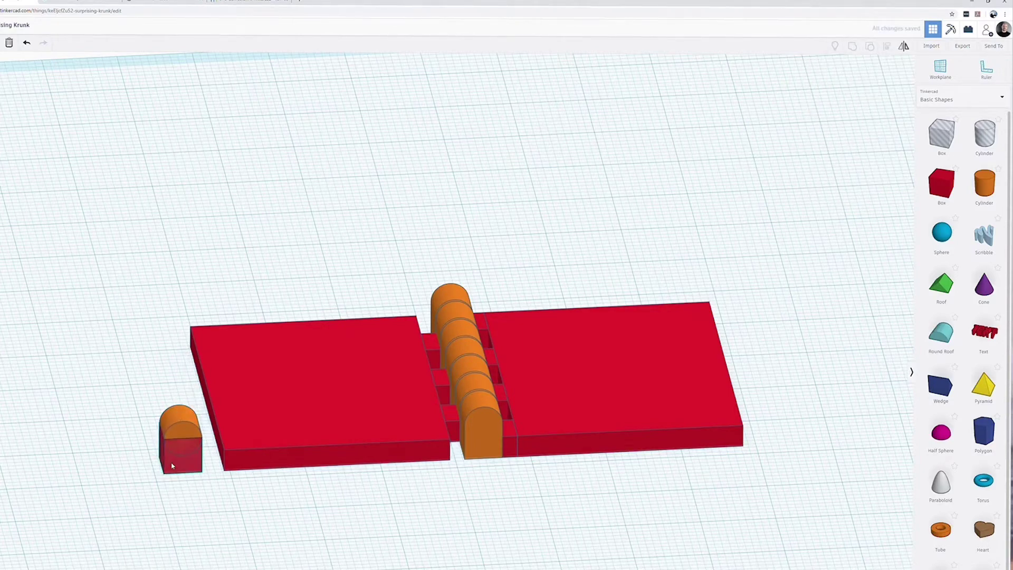
left_click(172, 466)
key("Delete")
Move the copy's orange cylinder back over the arched top of the row's front segment, leaving the cone hole behind
left_click(183, 421)
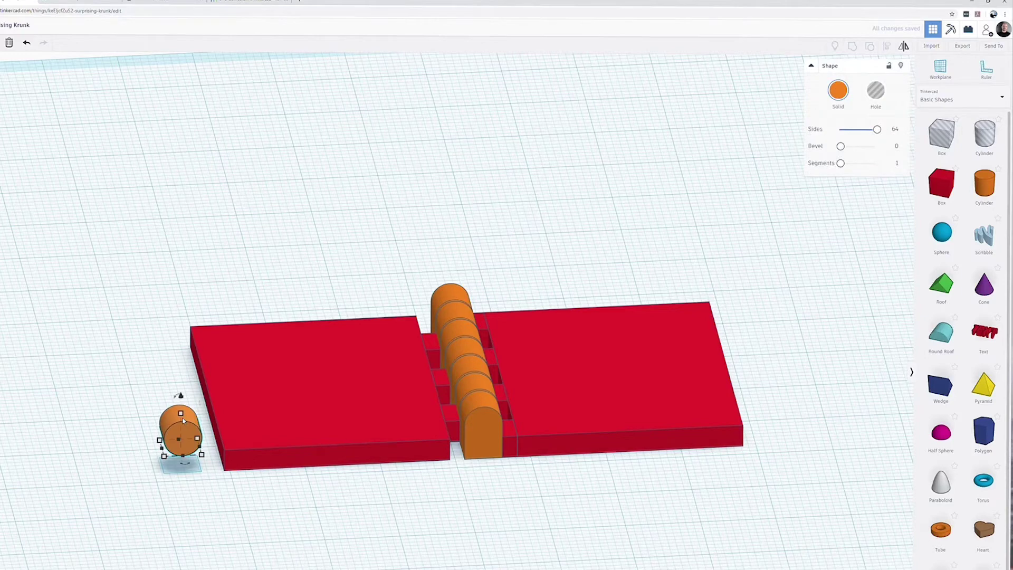
key("shift+Right")
key("shift+Right")
key("shift+Right")
key("shift+Right")
key("shift+Right")
key("shift+Right")
key("shift+Right")
key("shift+Right")
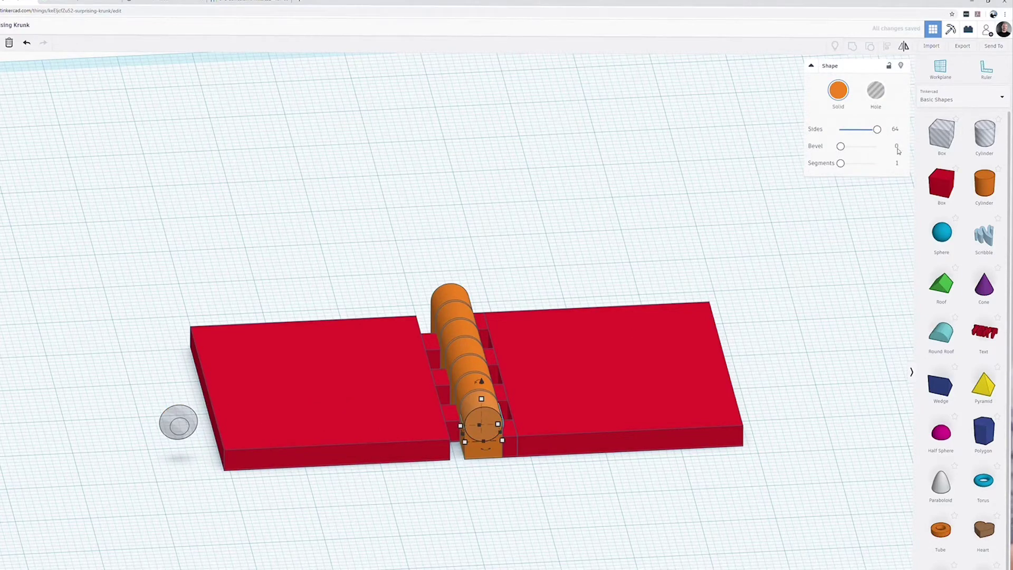
Enlarge the cylinder to 6 in diameter and 100 long, and turn it into a hole
mouse_move(481, 400)
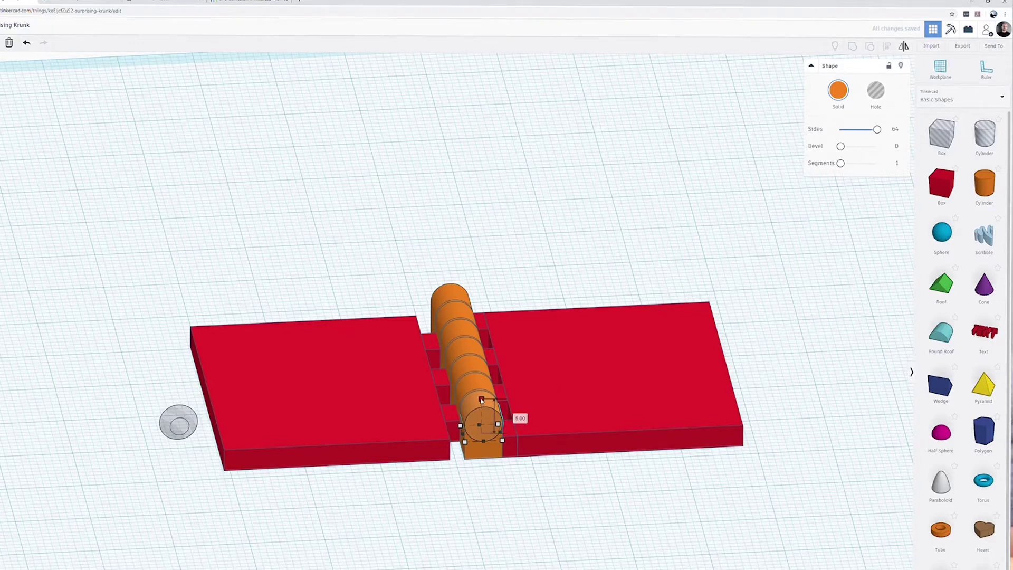
left_click_drag(481, 401, 481, 400)
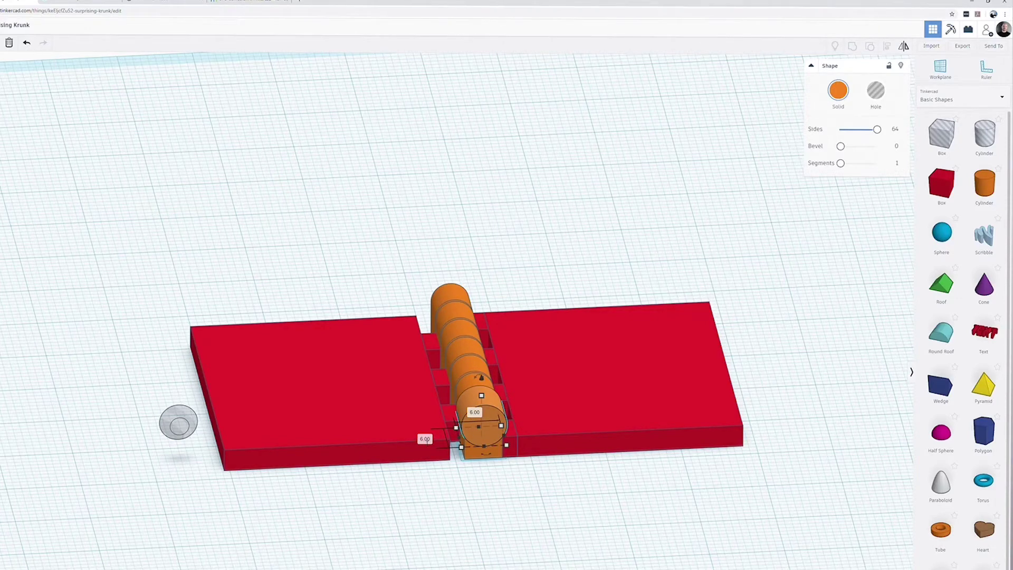
left_click(426, 439)
key("Return")
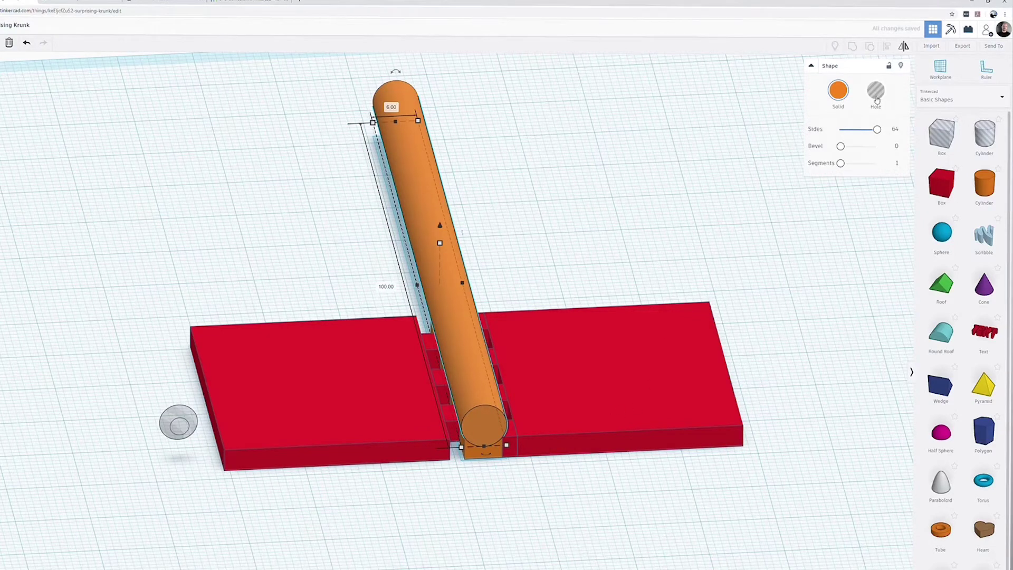
left_click(877, 100)
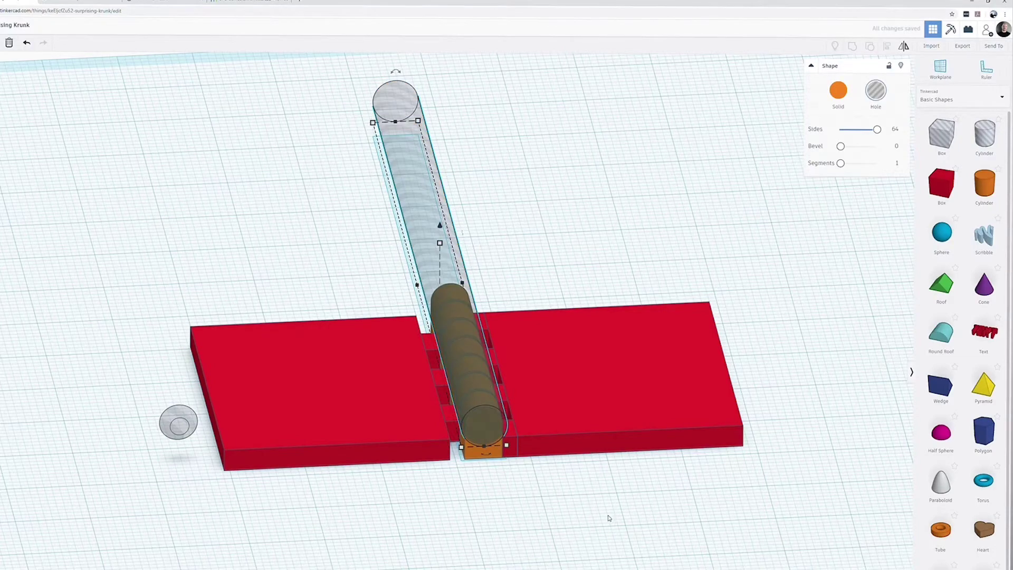
Widen the three-block side's plate toward the orange row to about 31.75, nearly touching the segments
right_click_drag(610, 517, 606, 486)
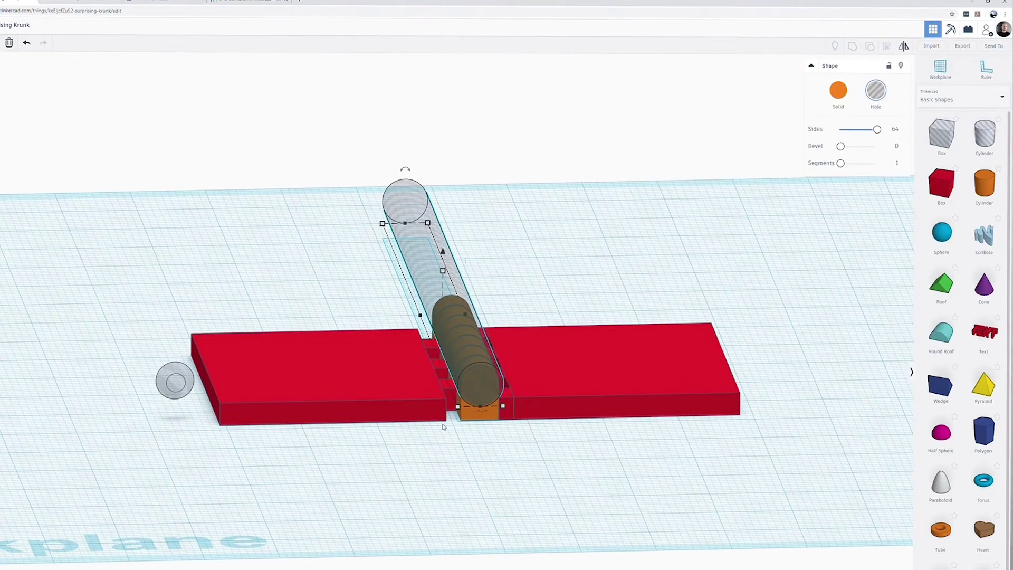
left_click(431, 398)
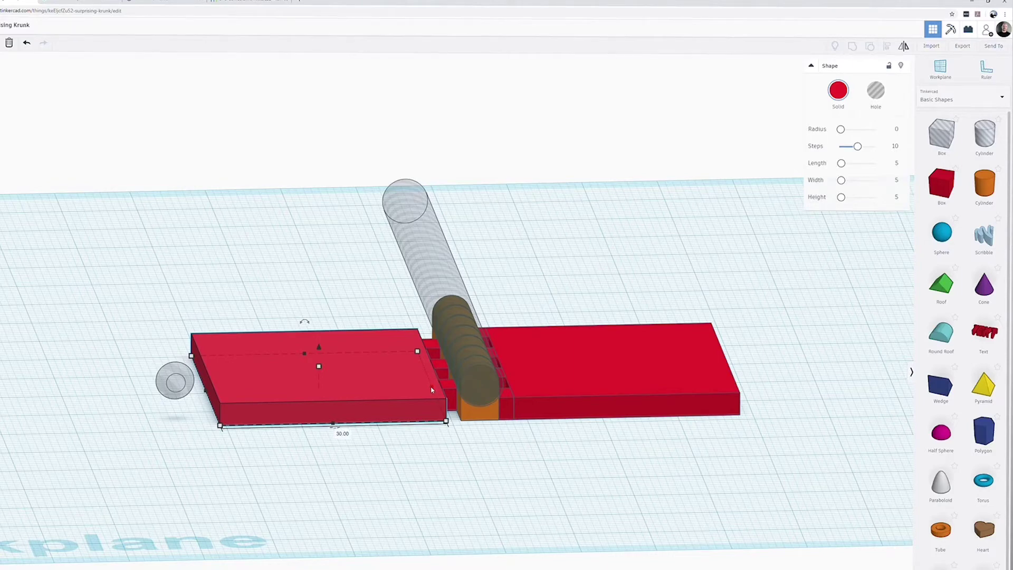
left_click_drag(432, 389, 441, 391)
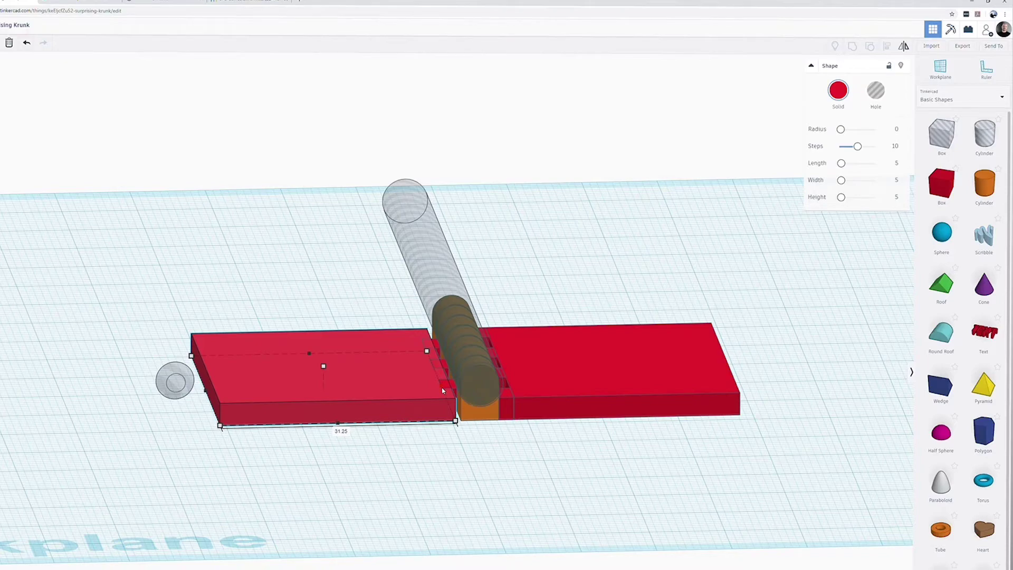
left_click_drag(444, 390, 444, 390)
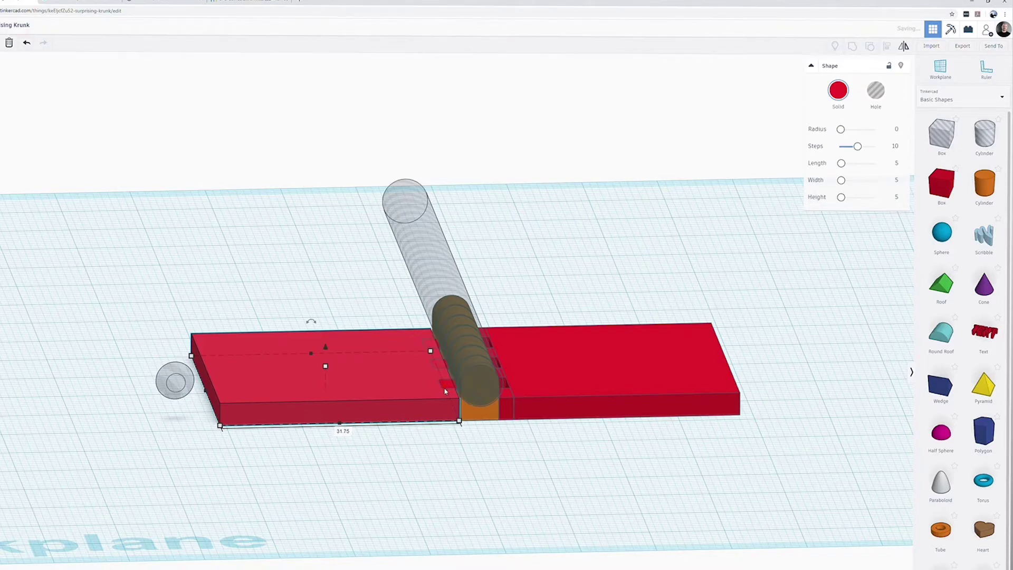
scroll(445, 391, "up", 3)
right_click_drag(444, 391, 575, 510)
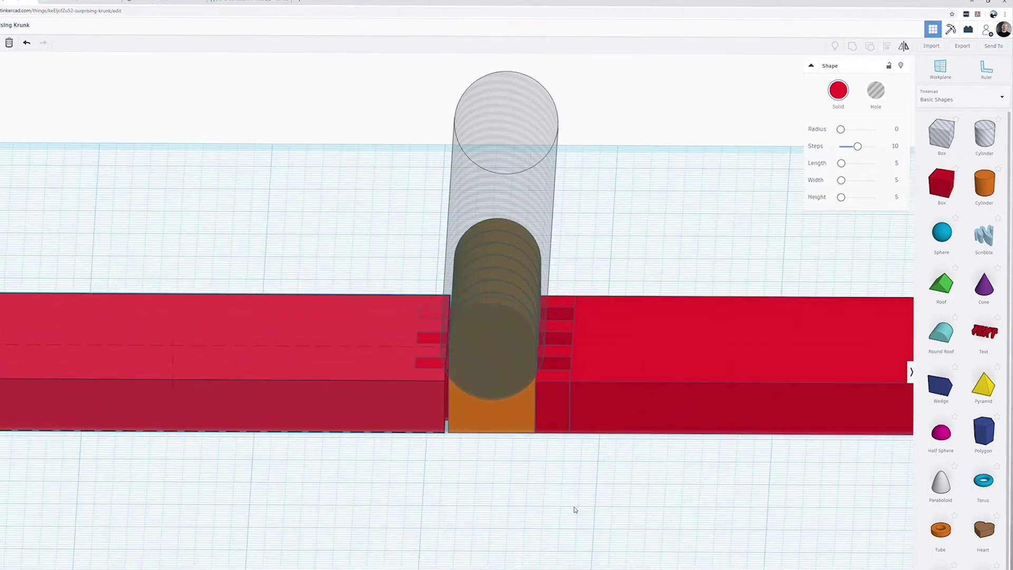
Widen the four-block side's plate toward the orange row to about 31.75, nearly touching the segments
left_click(606, 383)
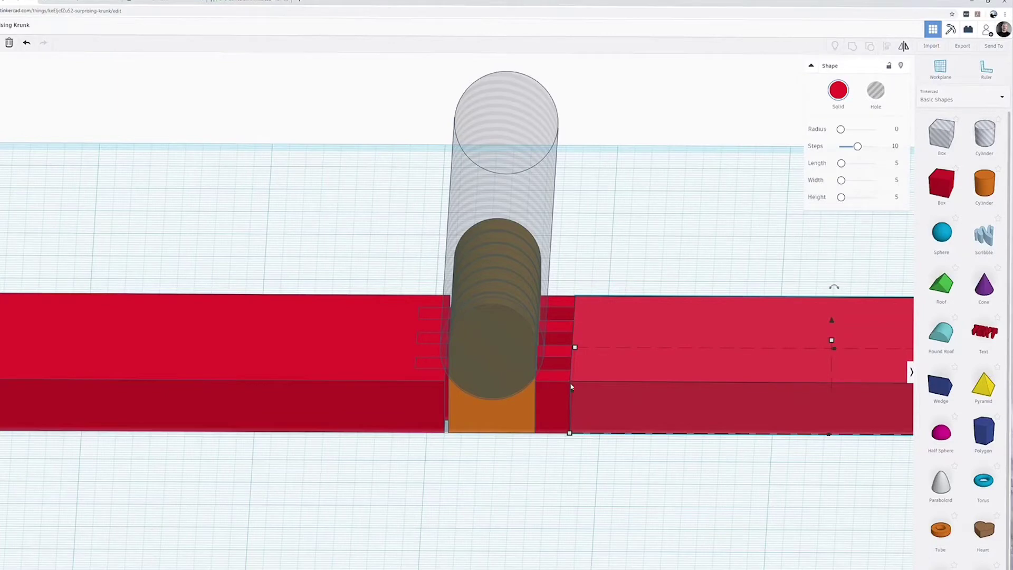
left_click_drag(568, 392, 547, 387)
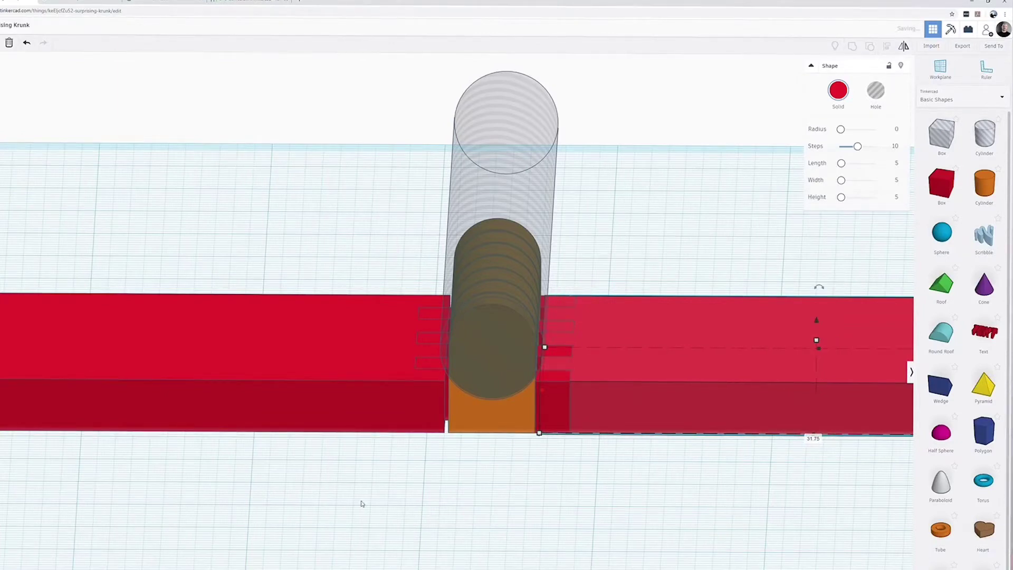
scroll(351, 504, "up", 3)
Delete the leftover cone hole lying beside the three-block side's plate
scroll(349, 507, "down", 5)
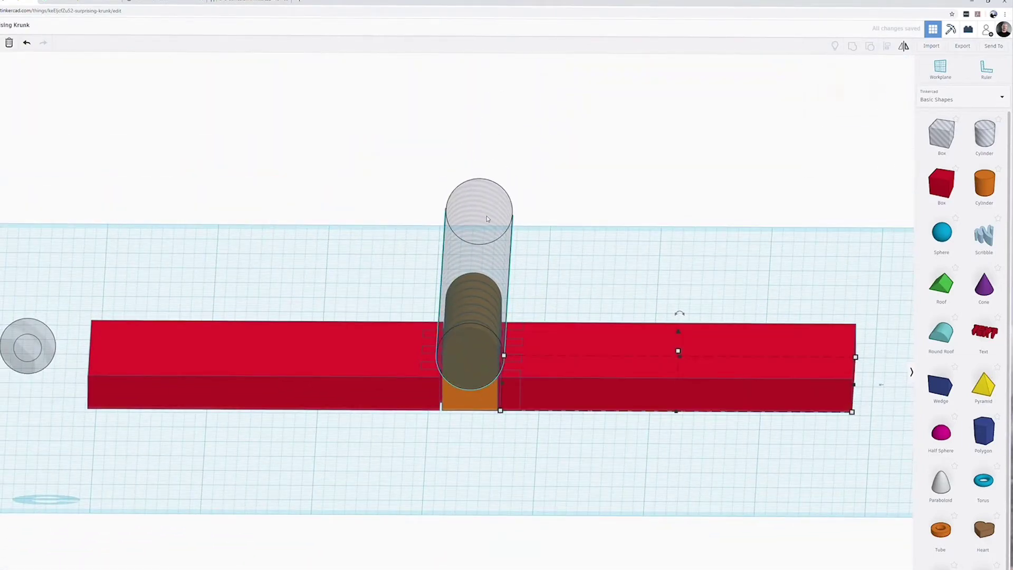
left_click(488, 215)
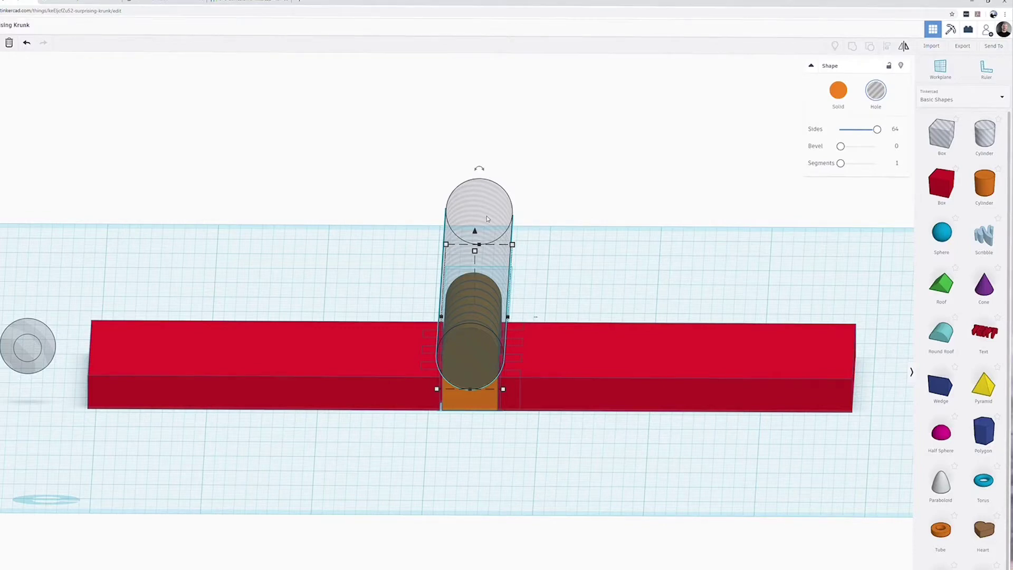
left_click(18, 360)
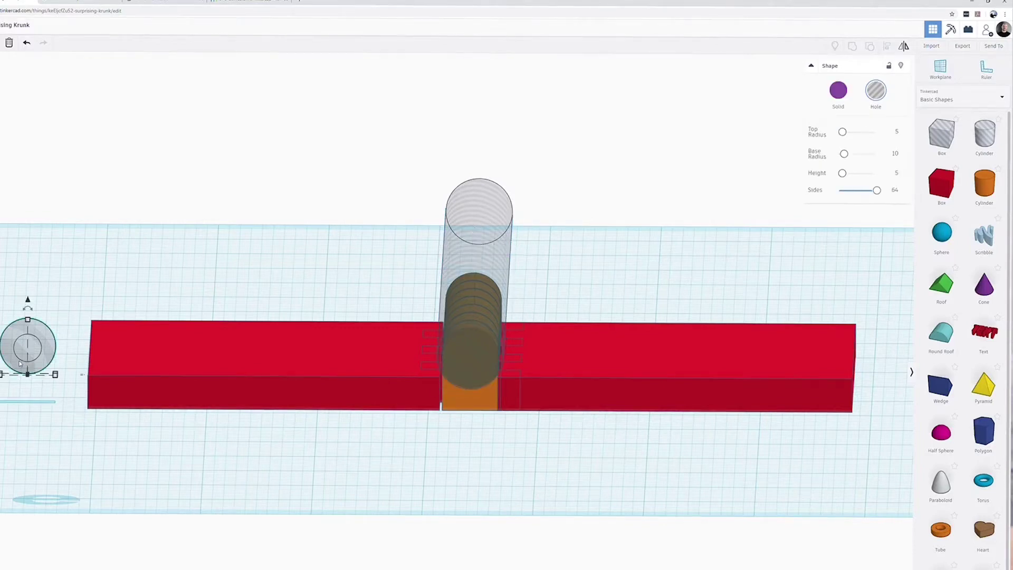
key("Delete")
Hide the long clearance hole cylinder so the orange segments beneath it can be selected
right_click_drag(280, 197, 355, 242)
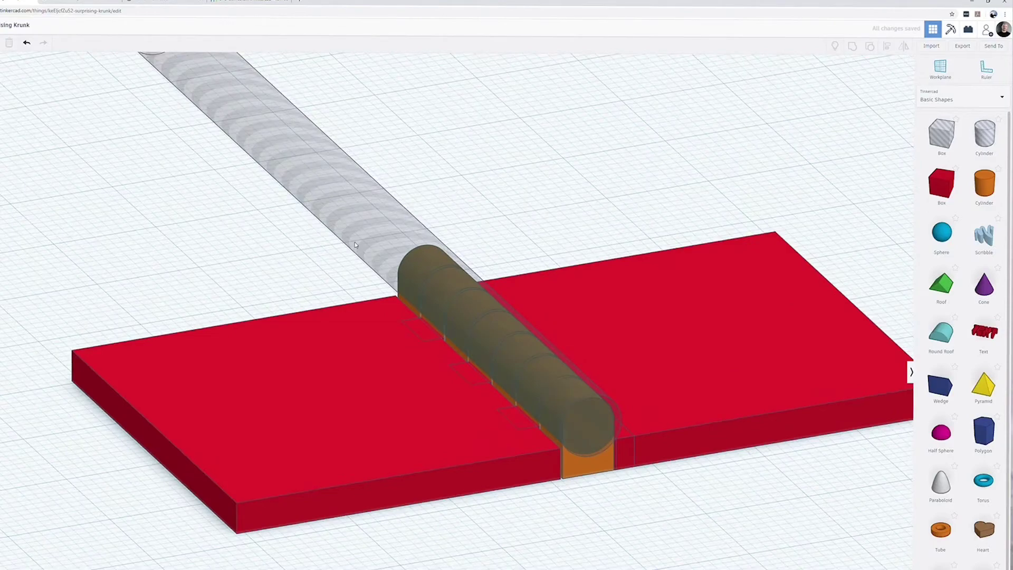
scroll(181, 219, "up", 1)
scroll(182, 219, "up", 3)
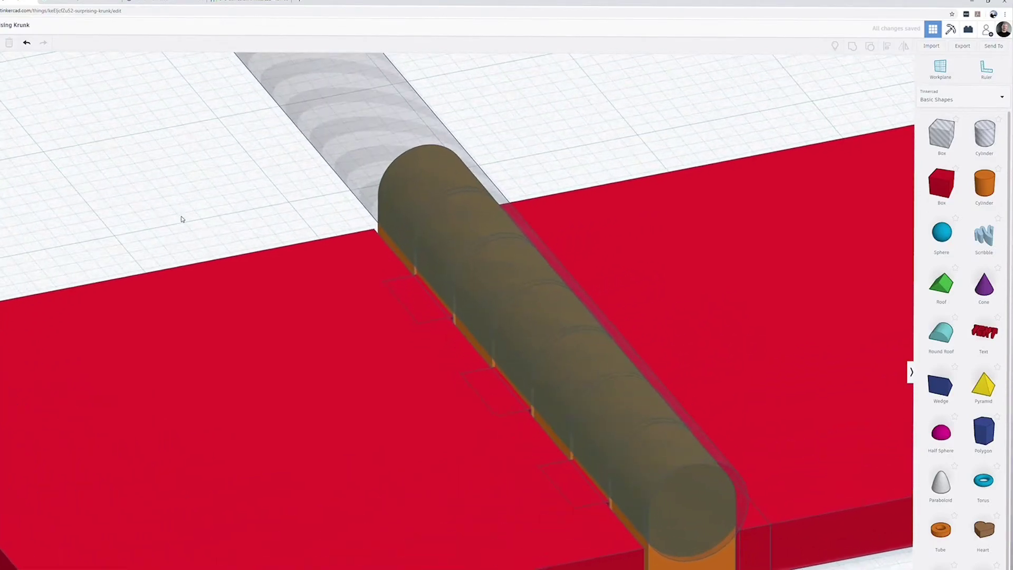
scroll(181, 219, "down", 4)
scroll(181, 219, "down", 3)
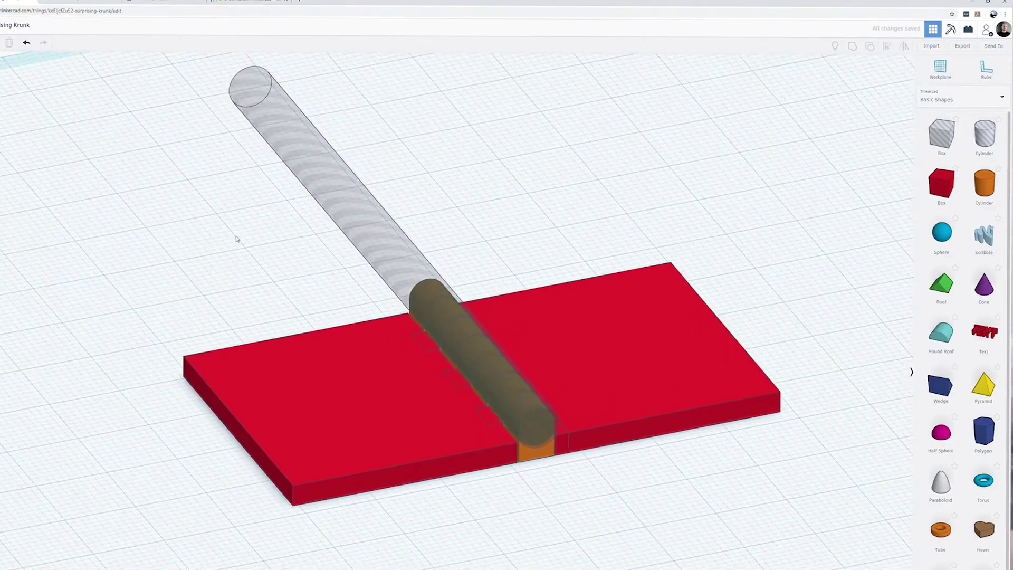
left_click(367, 233)
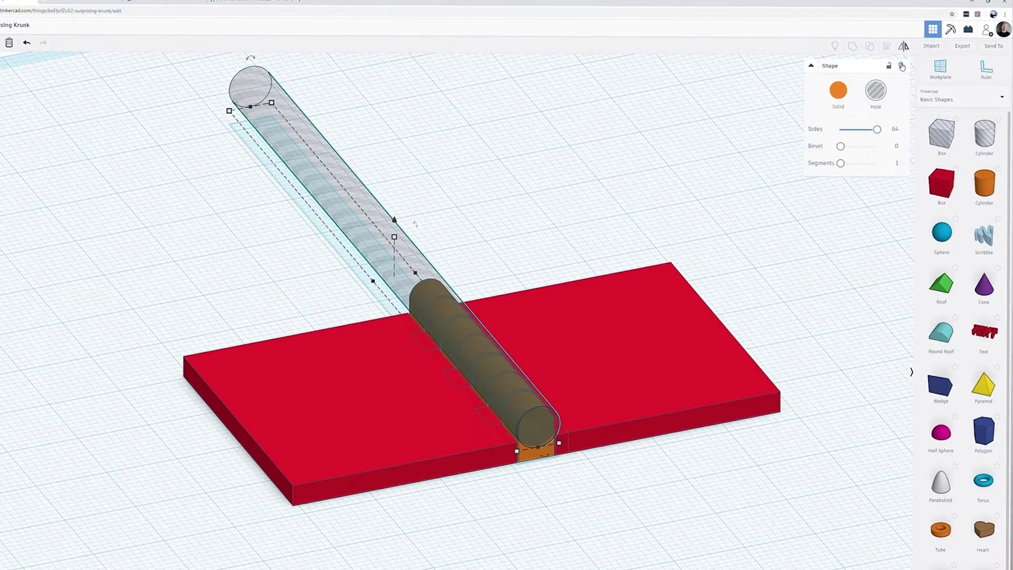
left_click(903, 67)
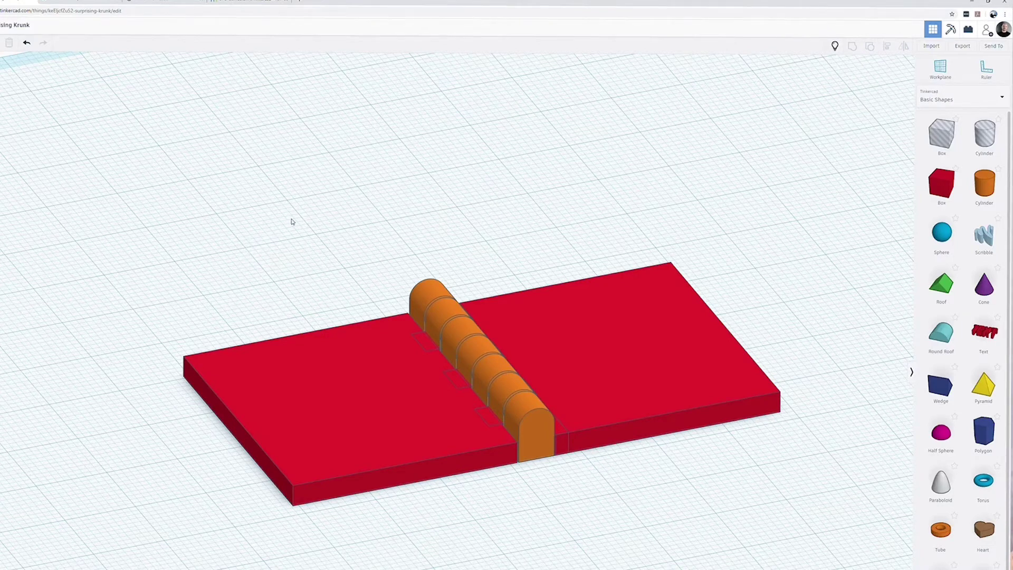
left_click_drag(292, 222, 635, 553)
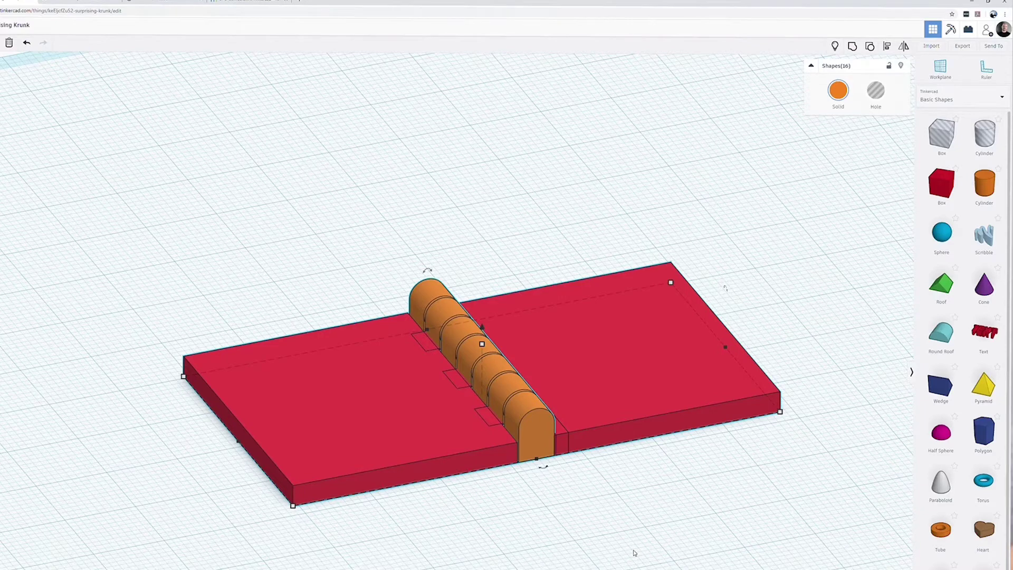
left_click(642, 508)
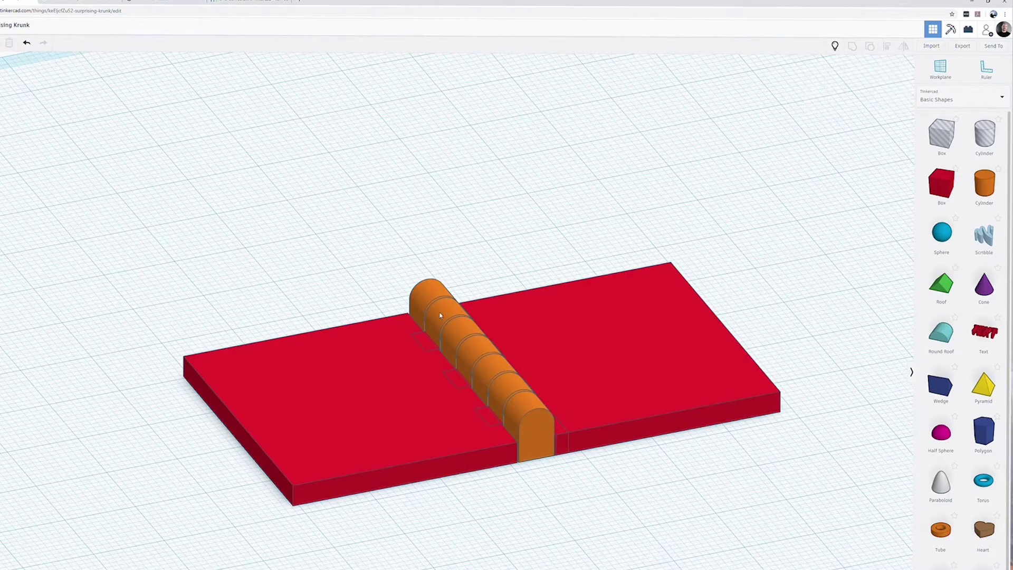
left_click(457, 334)
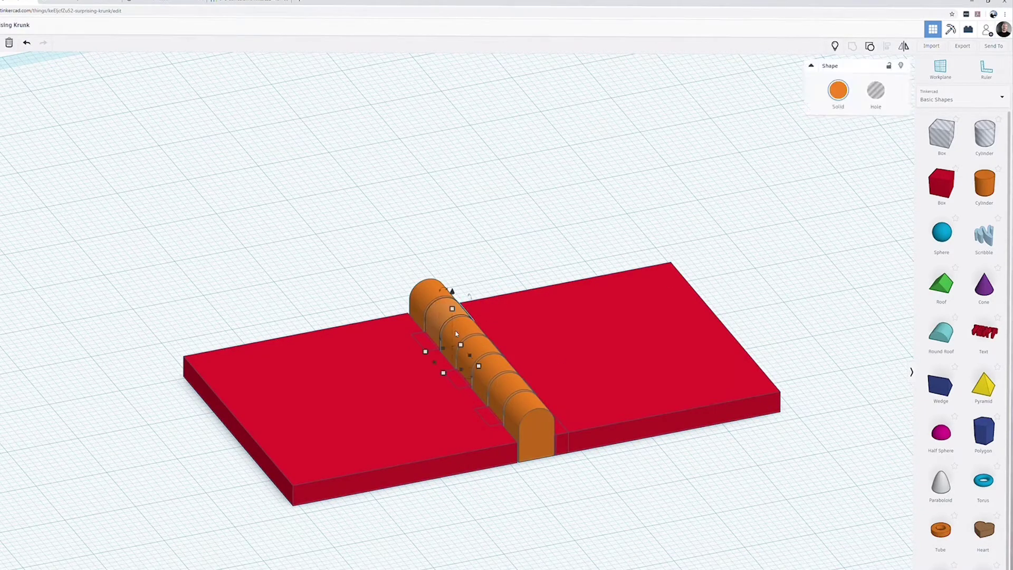
left_click(475, 351, "shift")
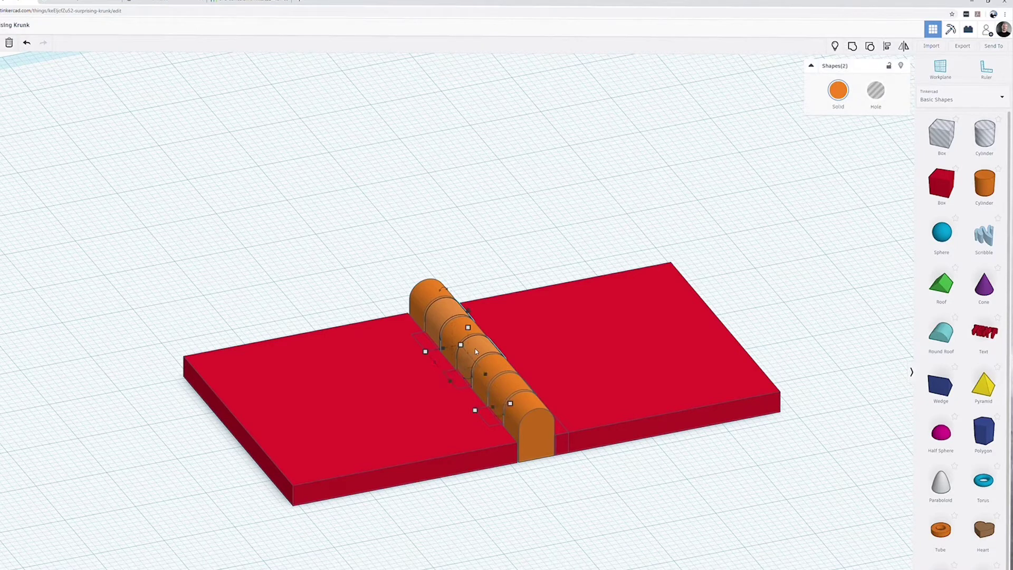
left_click(511, 395, "shift")
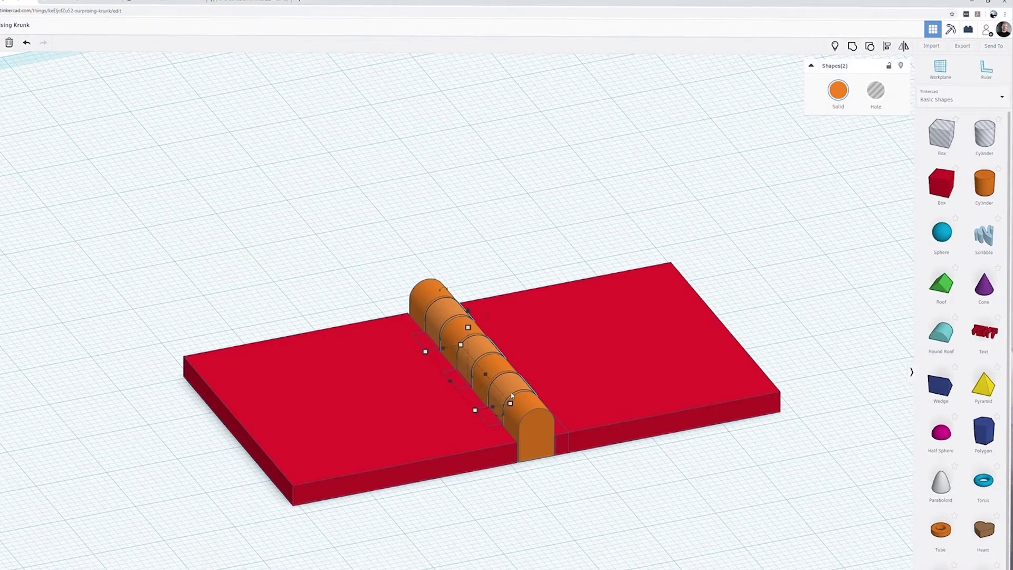
left_click(422, 430, "shift")
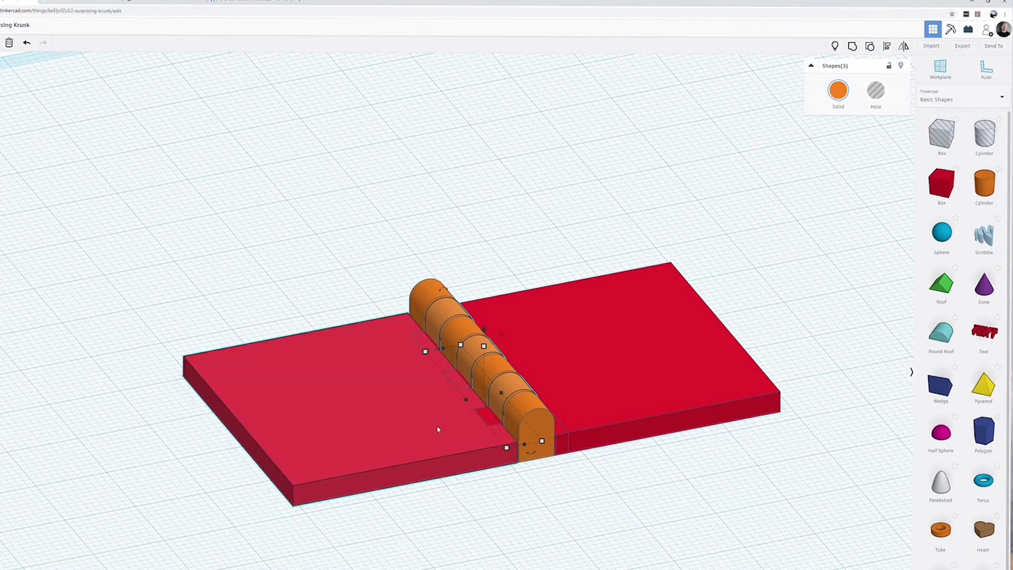
left_click(454, 380, "shift")
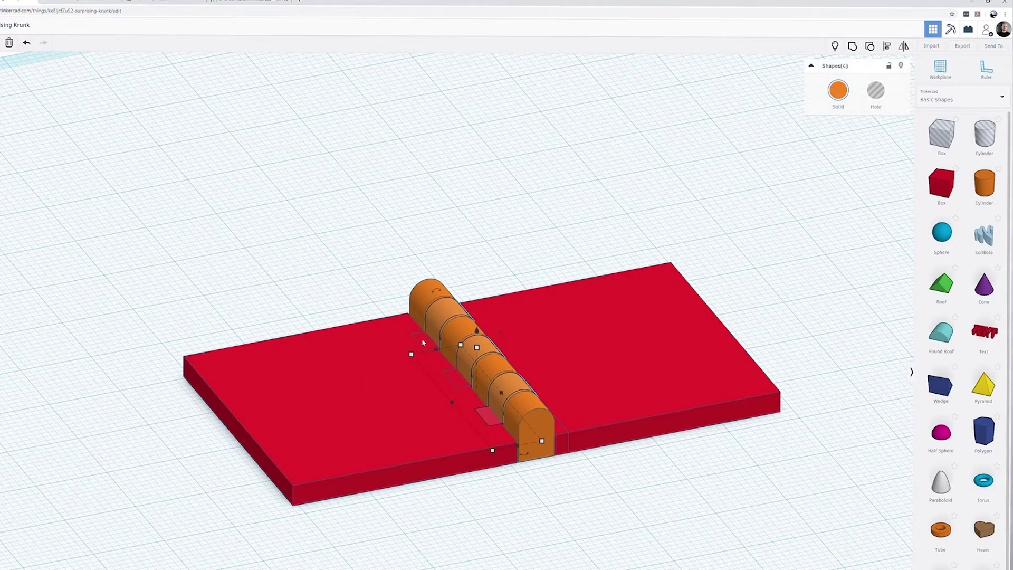
left_click(464, 431, "shift")
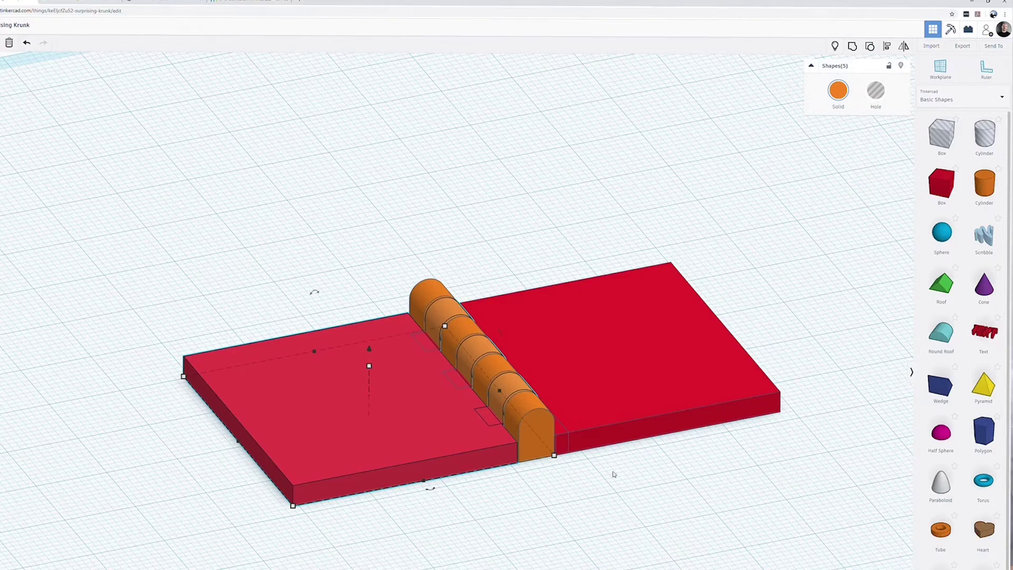
Group the three-block plate with its blocks and the three alternate orange segments attached to them
right_click_drag(614, 474, 545, 545)
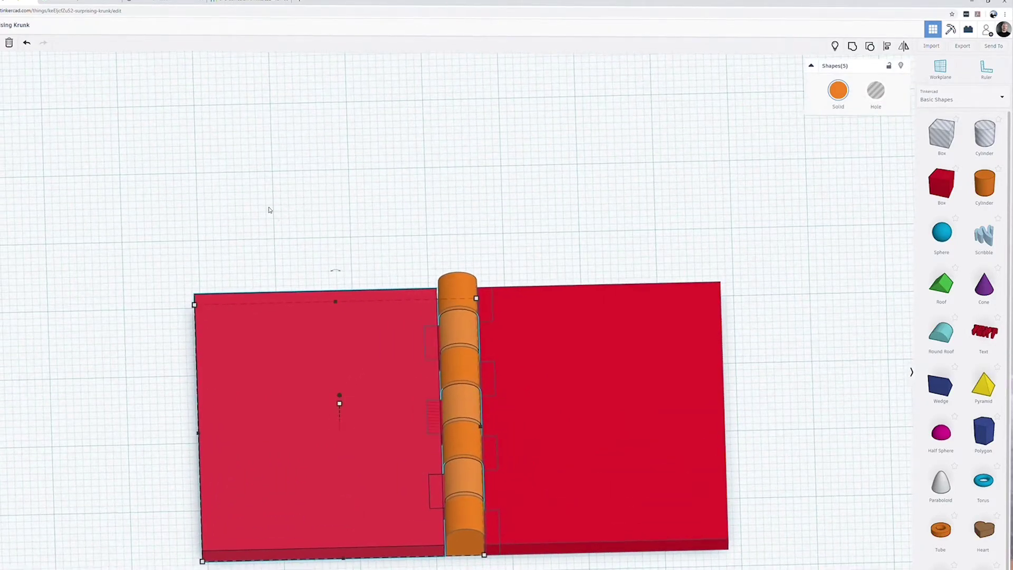
left_click_drag(268, 210, 431, 565)
left_click(454, 449, "shift")
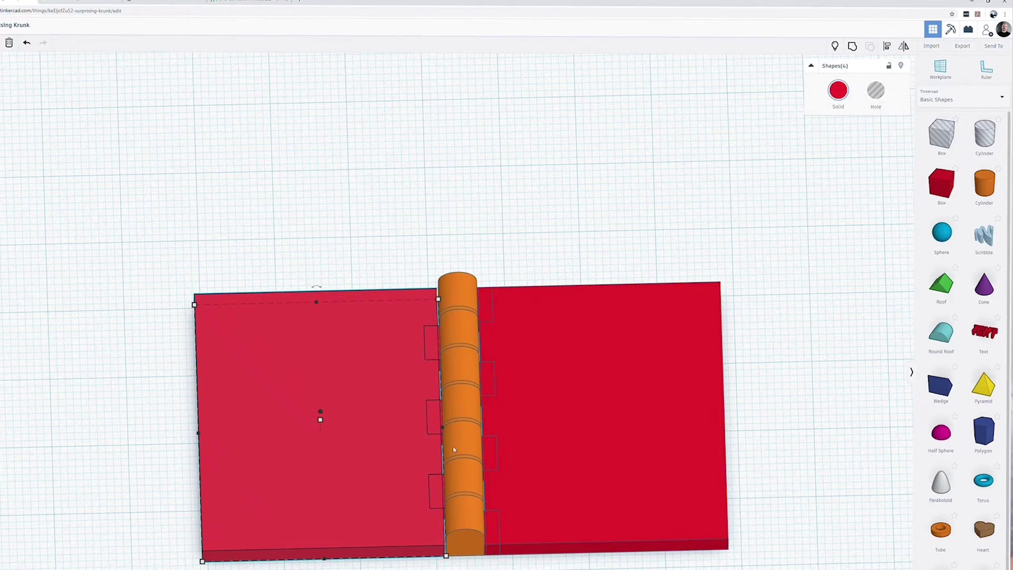
left_click(457, 329, "shift")
left_click(458, 407, "shift")
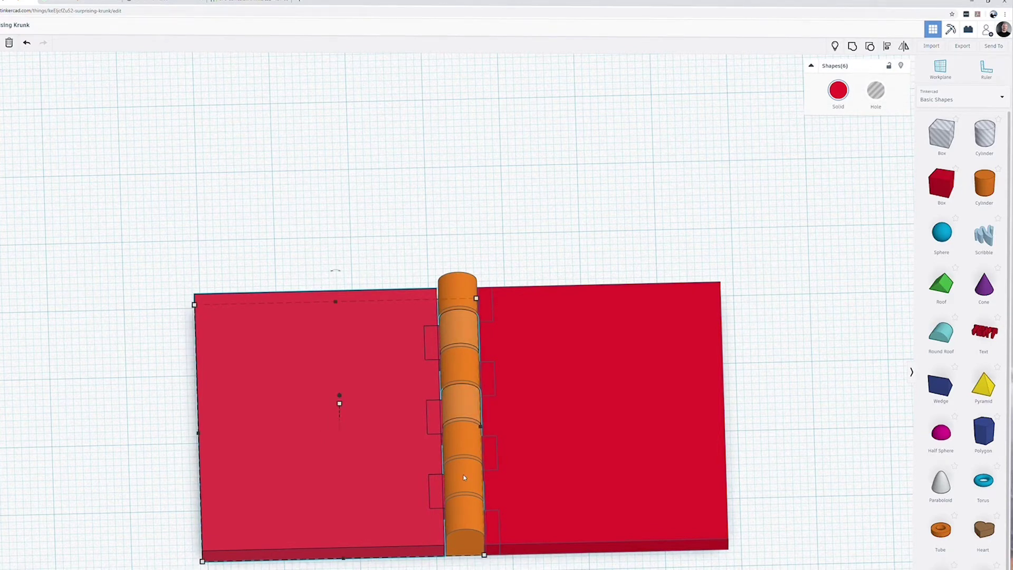
key("ctrl+g")
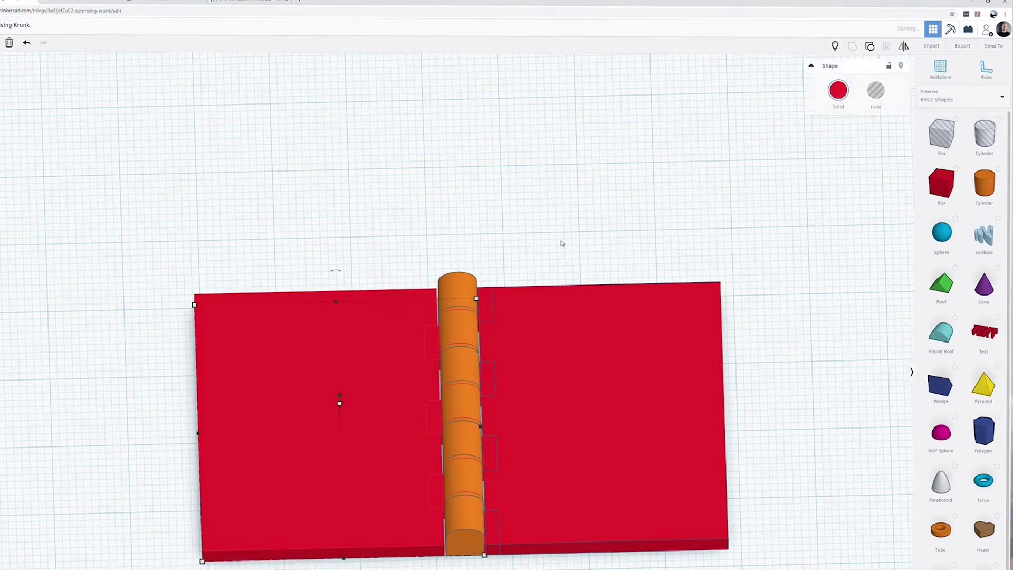
Group the opposite plate with its four blocks and the four remaining orange segments as the second hinge half
left_click(486, 254)
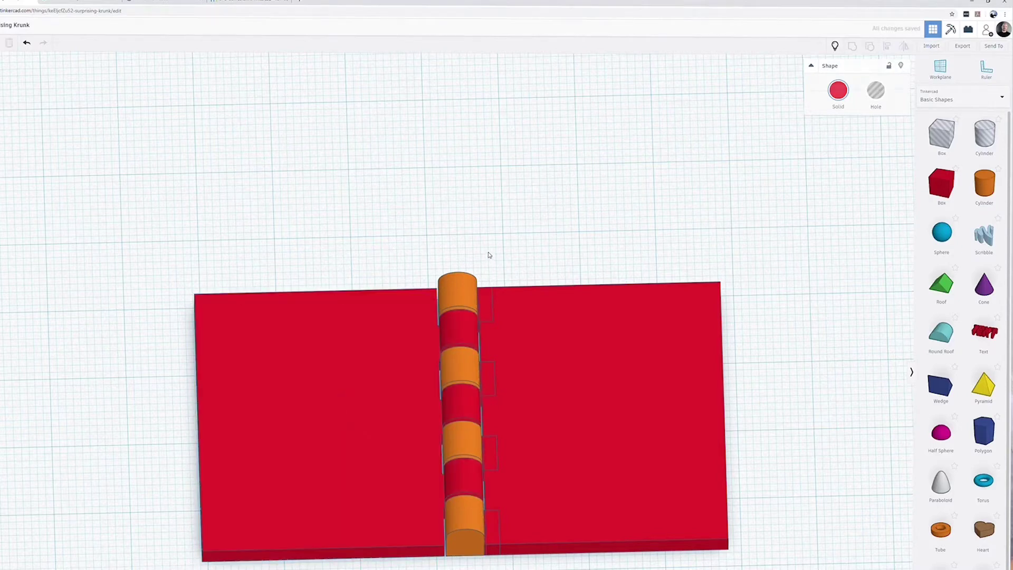
left_click_drag(488, 275, 497, 246)
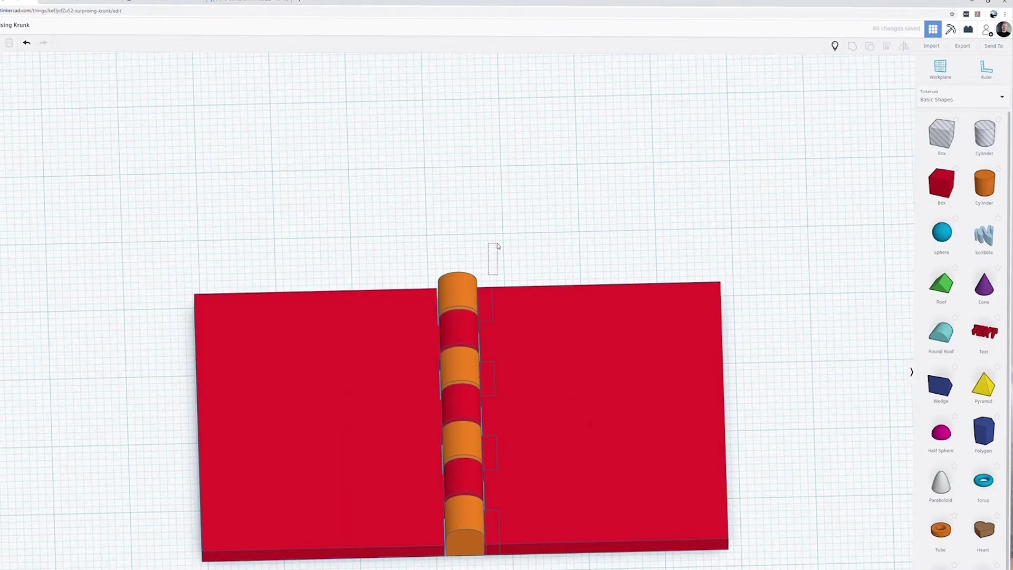
left_click_drag(666, 559, 679, 569)
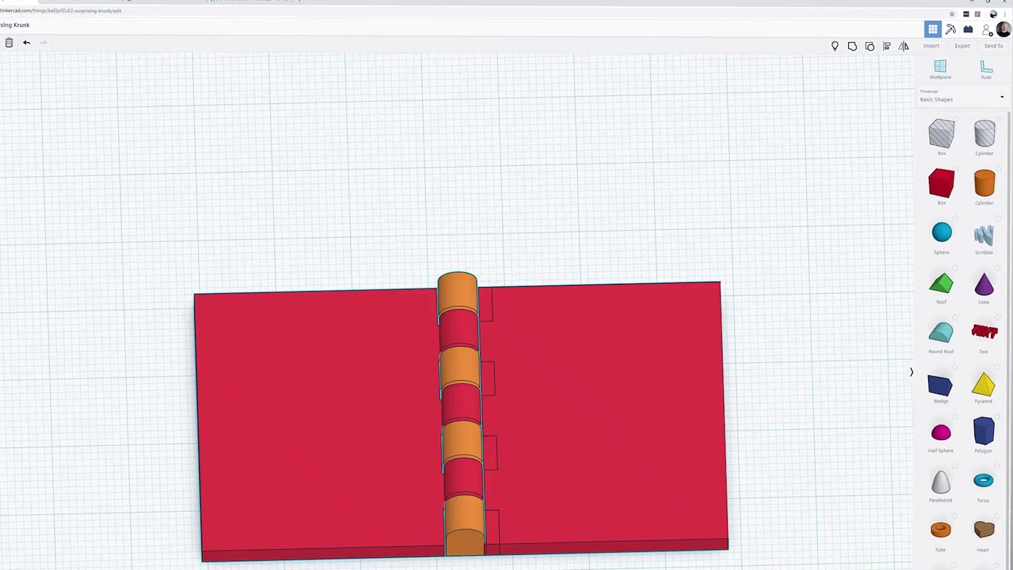
left_click(370, 454, "shift")
left_click(371, 454, "shift")
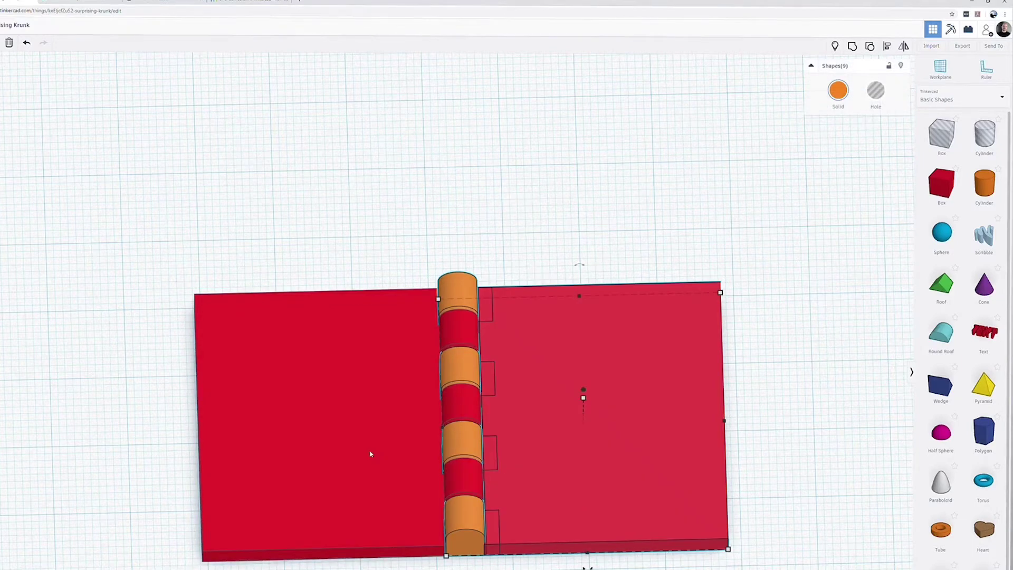
key("ctrl+g")
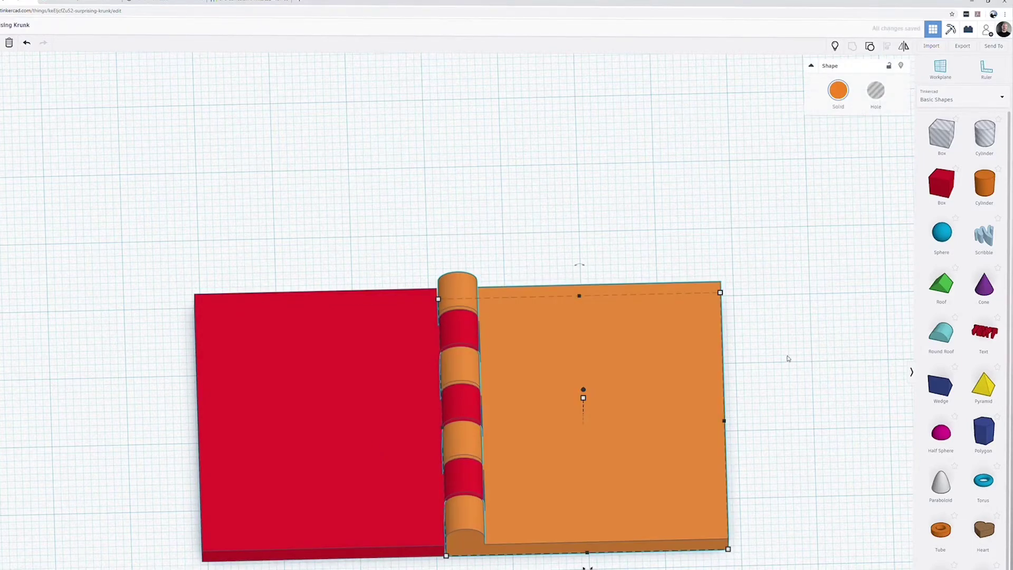
left_click(794, 382)
Unhide the long clearance cylinder and change it from a hole to a green solid
mouse_move(630, 517)
right_mouse_down()
mouse_move(565, 358)
mouse_move(571, 273)
mouse_move(592, 364)
mouse_move(568, 515)
mouse_move(634, 433)
mouse_move(739, 380)
mouse_move(885, 334)
right_mouse_up()
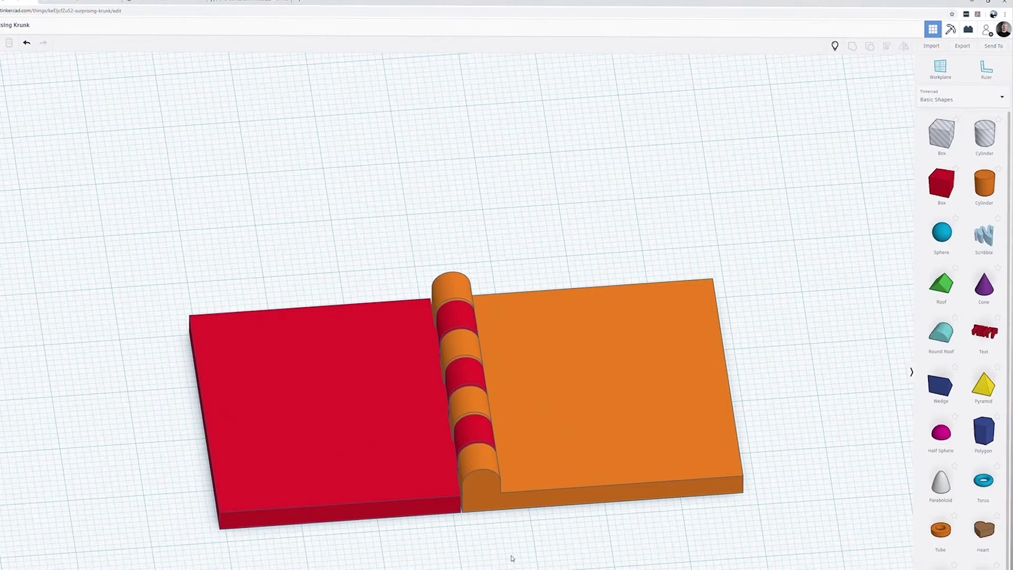
right_click_drag(511, 558, 502, 496)
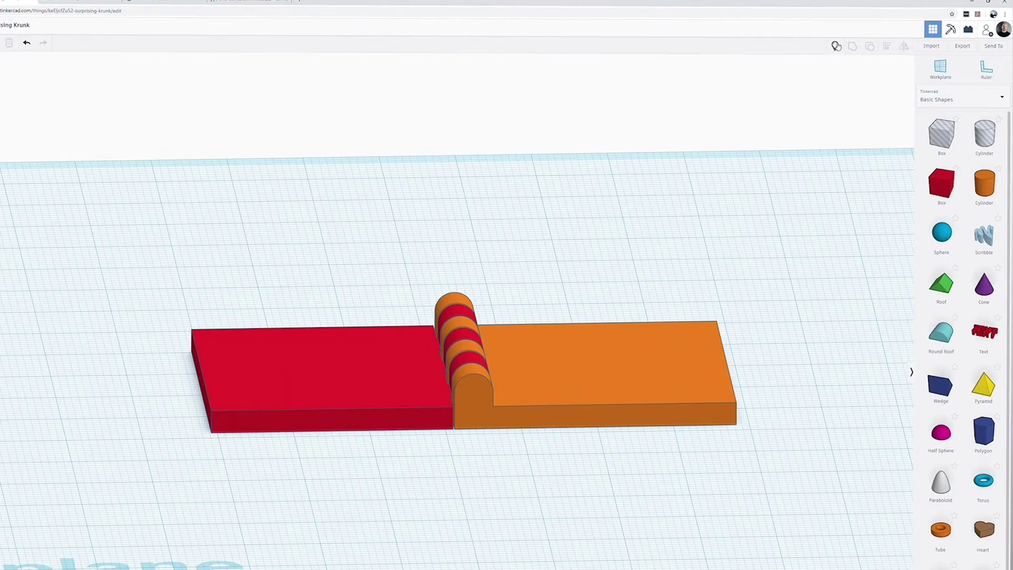
key("ctrl+shift+h")
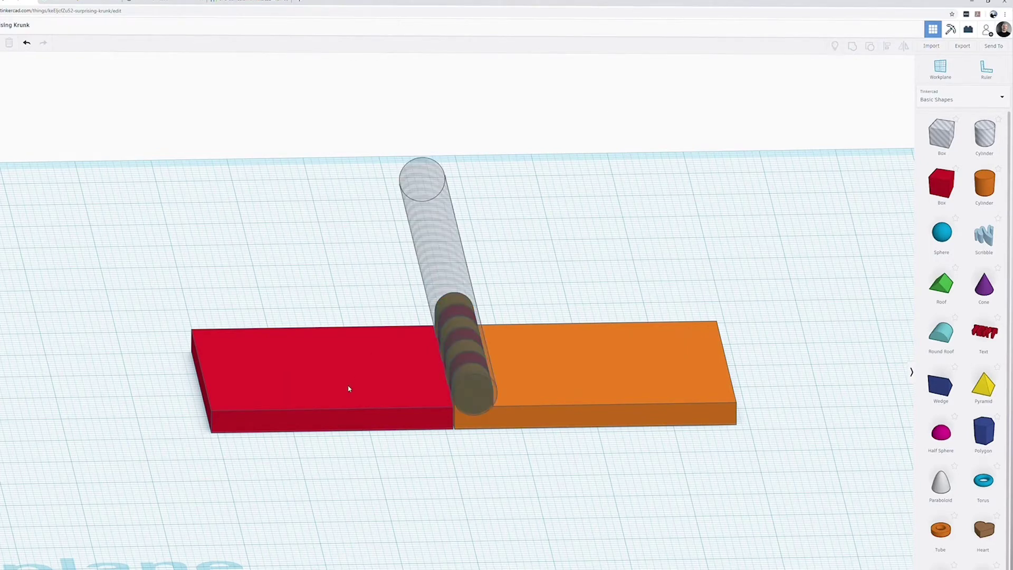
left_click(445, 269)
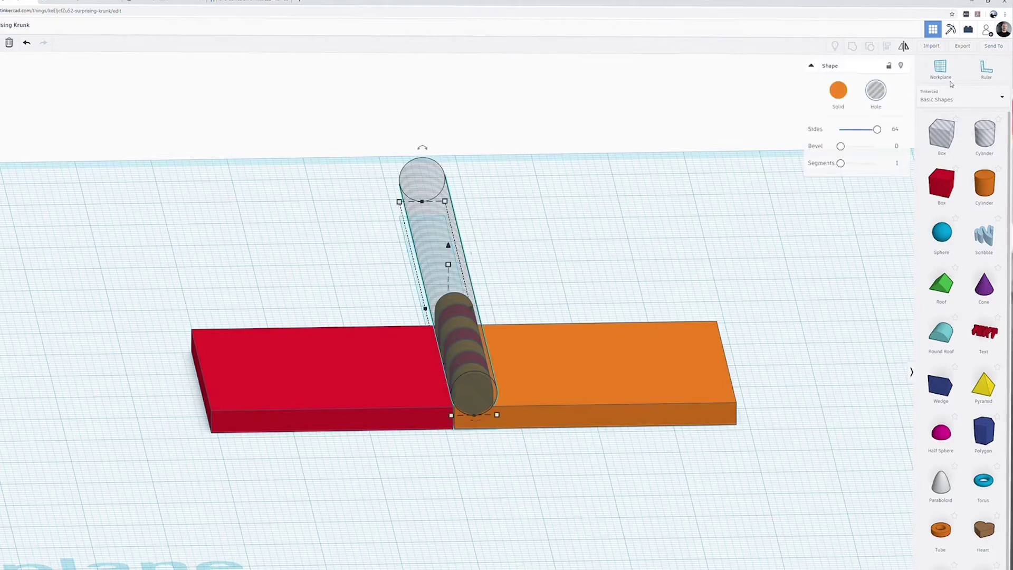
left_click(840, 93)
left_click(867, 153)
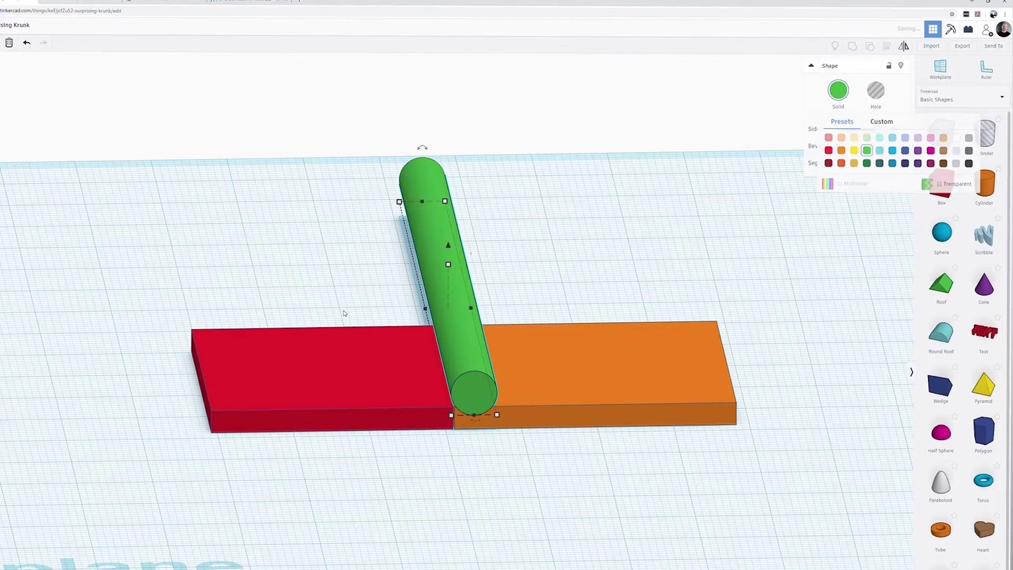
Duplicate the red hinge half in place and turn the copy into a hole
left_click(276, 406)
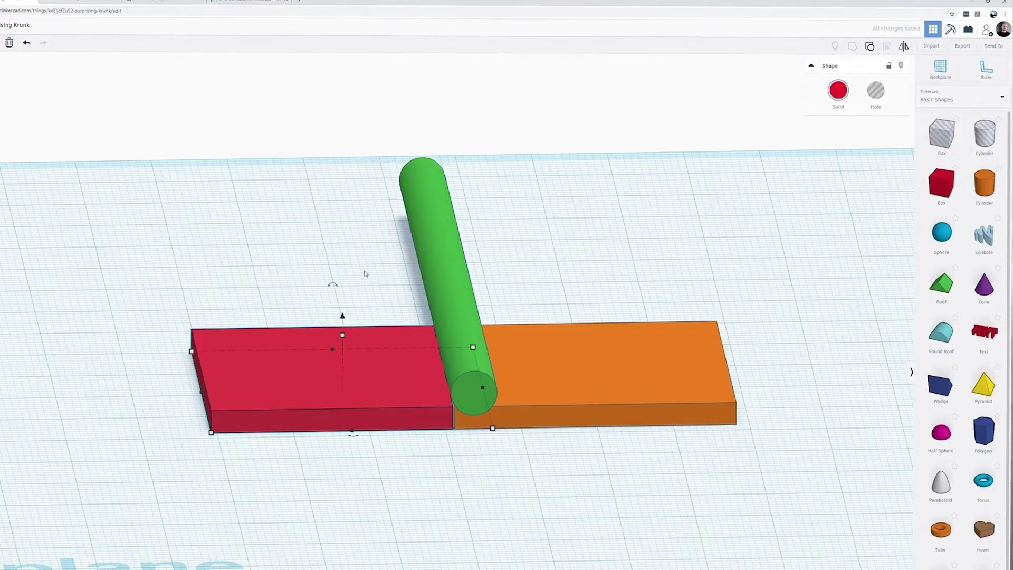
key("ctrl+d")
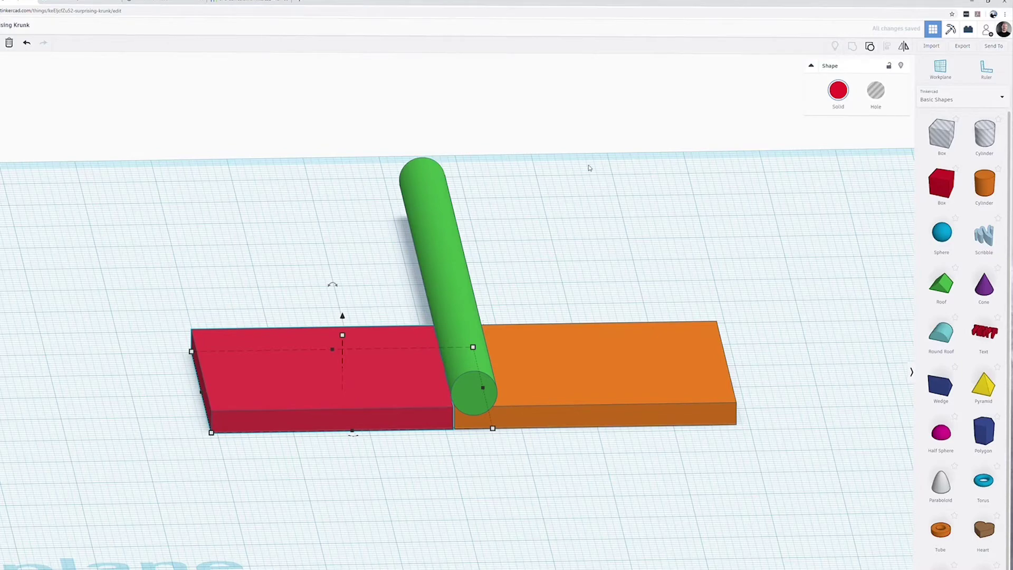
left_click(877, 91)
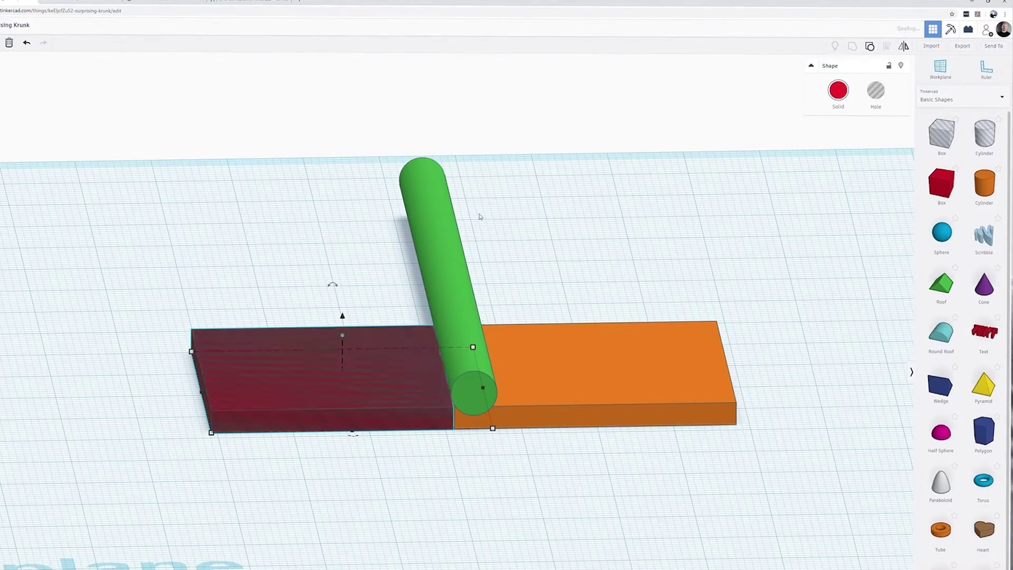
Group the hole copy of the hinge half with the green cylinder, and hide the original red half
left_click(447, 248, "shift")
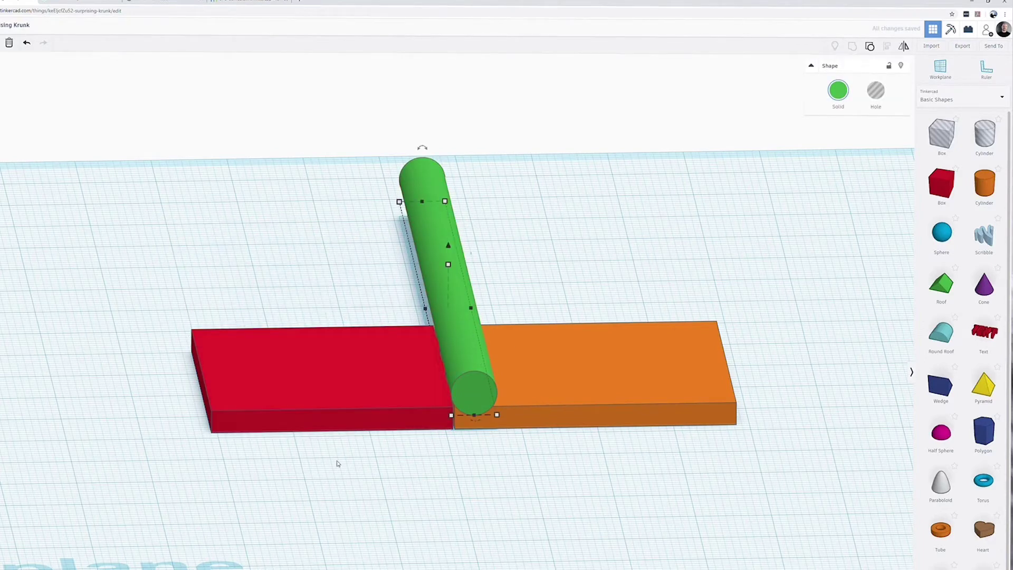
left_click(338, 463)
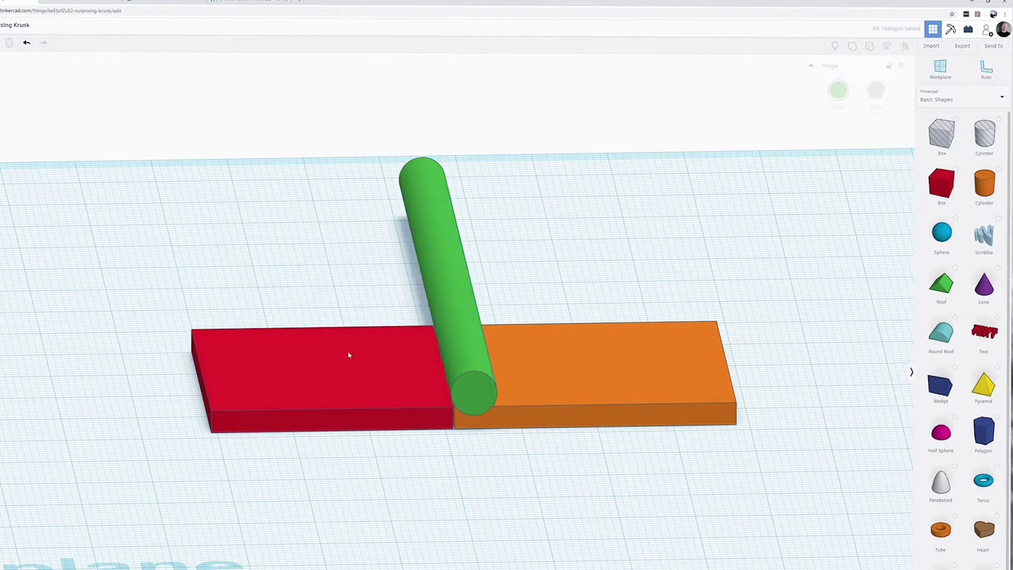
left_click(348, 355)
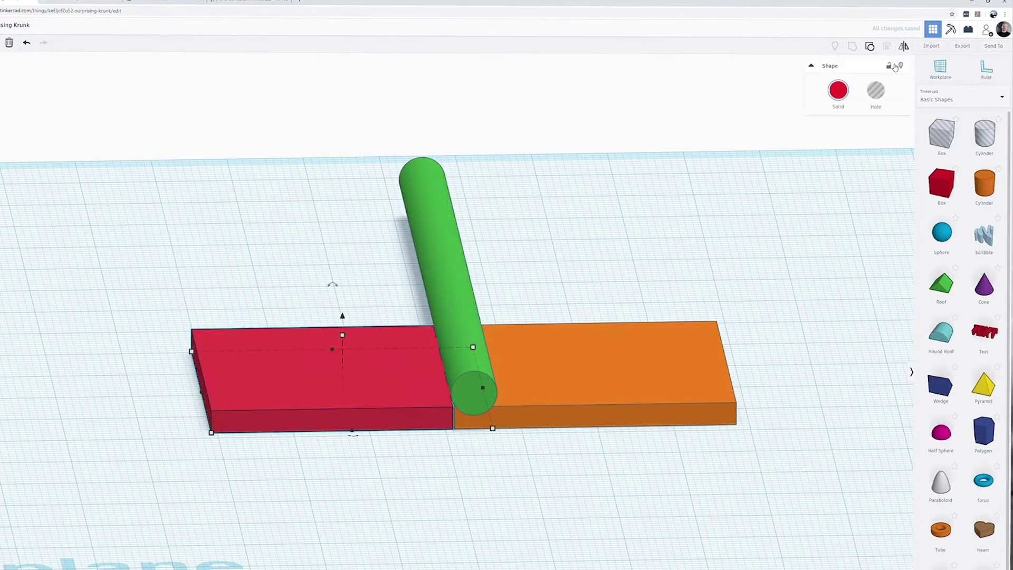
key("Delete")
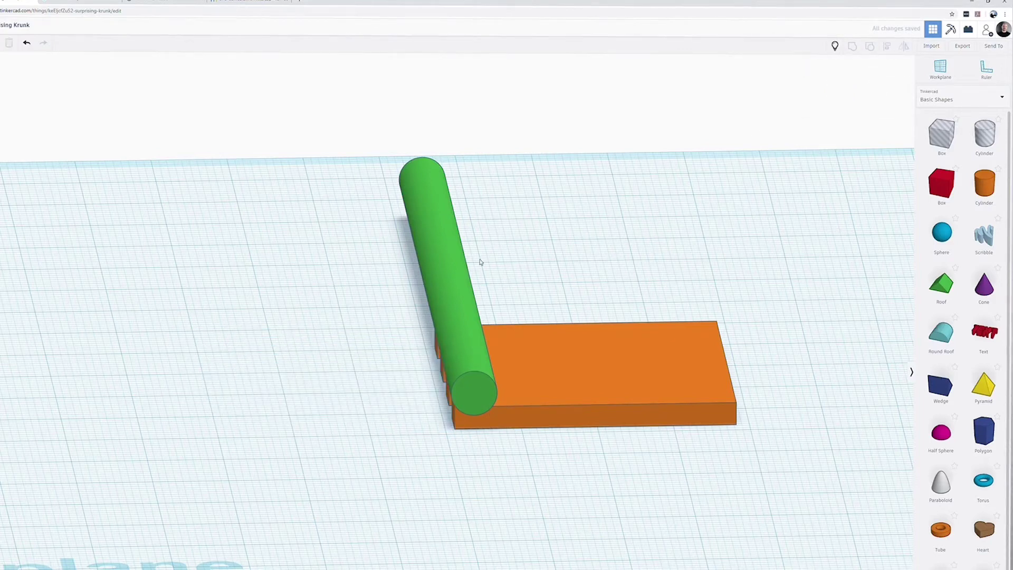
Rotate the grouped green cylinder 135° about the hinge axis and ungroup it from the hole-shaped hinge half
left_click(454, 299)
right_click_drag(597, 319, 536, 305)
mouse_move(464, 264)
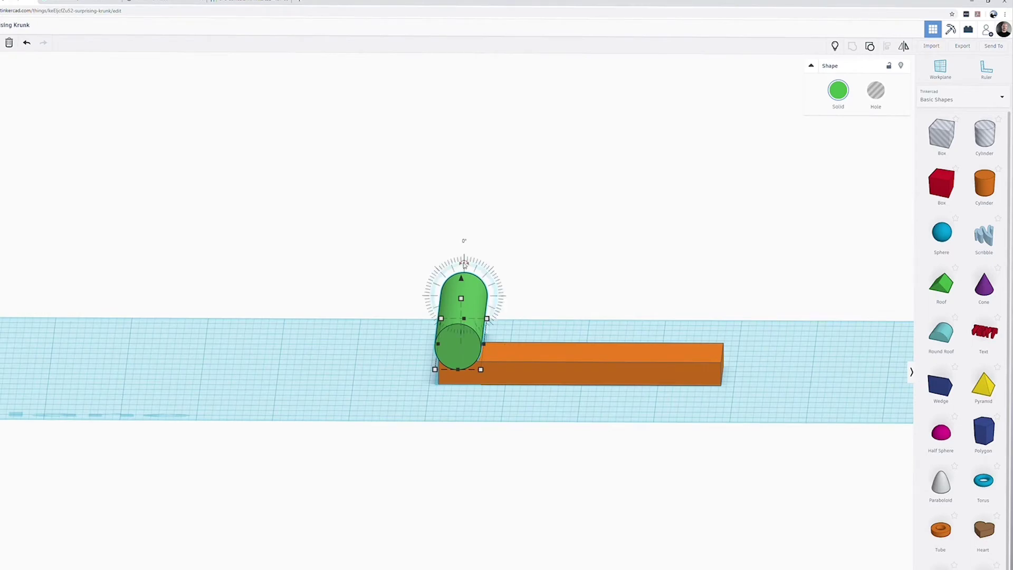
left_click_drag(464, 264, 490, 320)
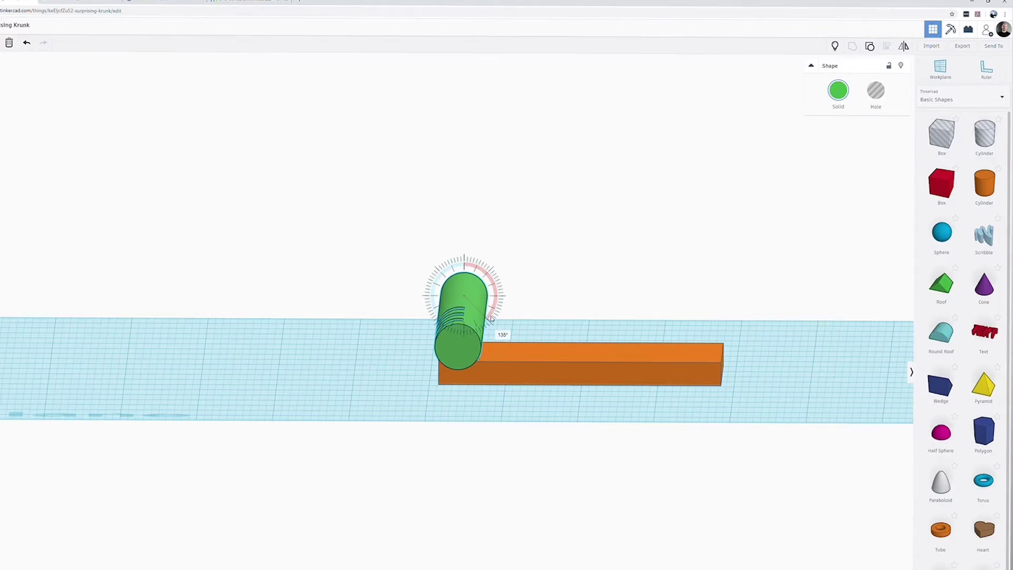
left_click_drag(491, 319, 491, 319)
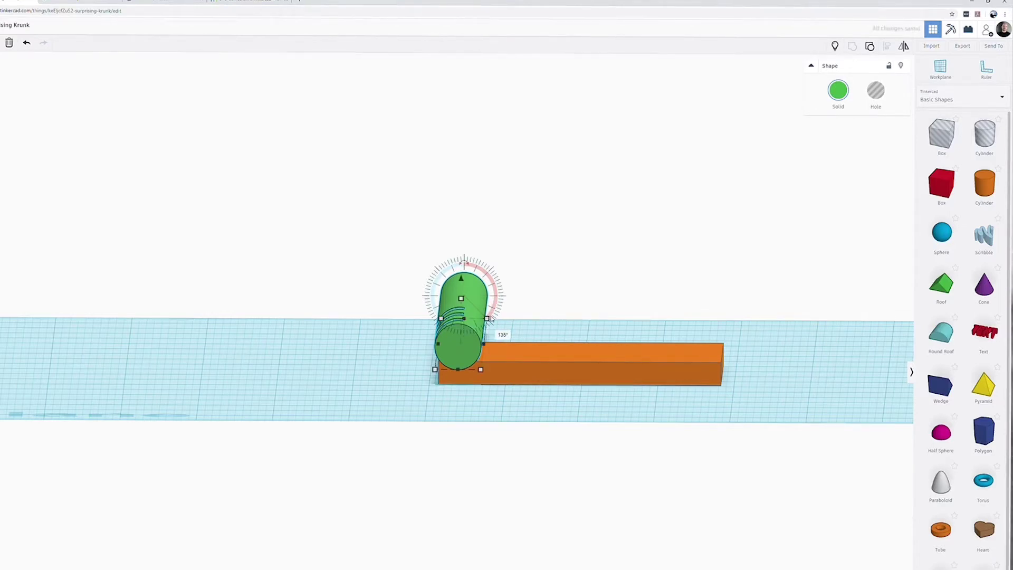
left_click(617, 215)
left_click(472, 305)
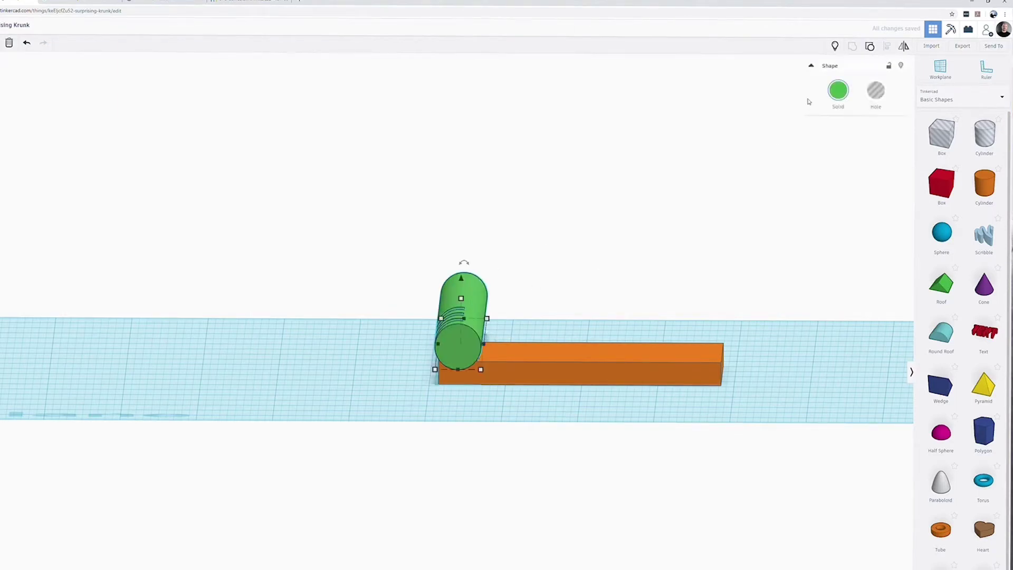
left_click(871, 49)
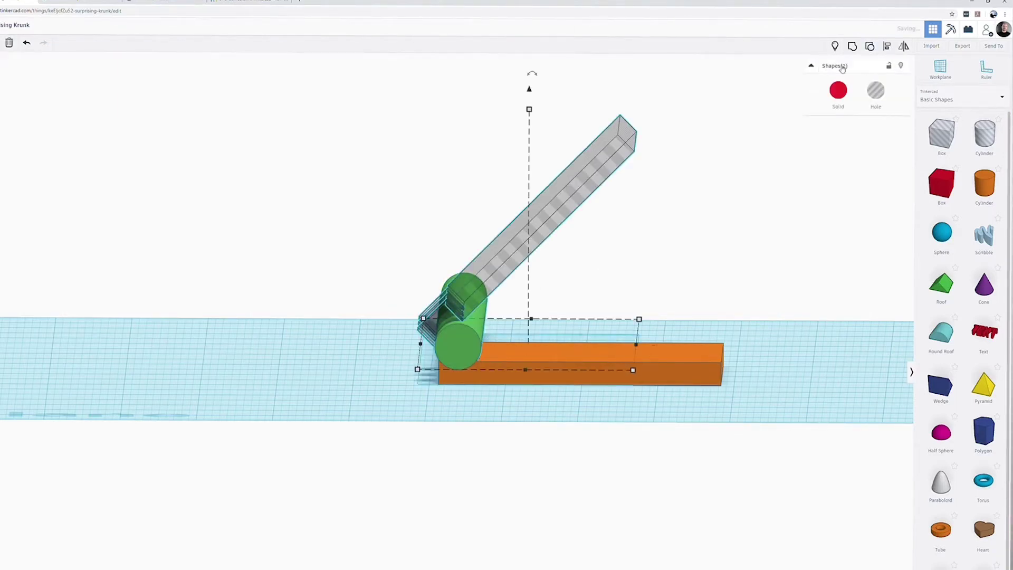
Hide the green cylinder and turn the rotated hinge half from a hole back into a red solid
left_click(444, 199)
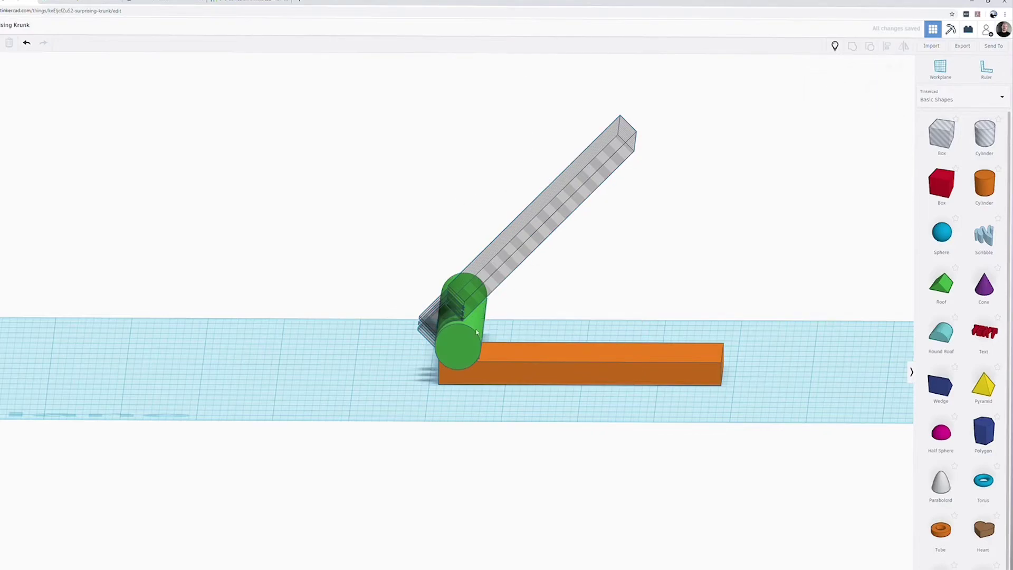
left_click(470, 353)
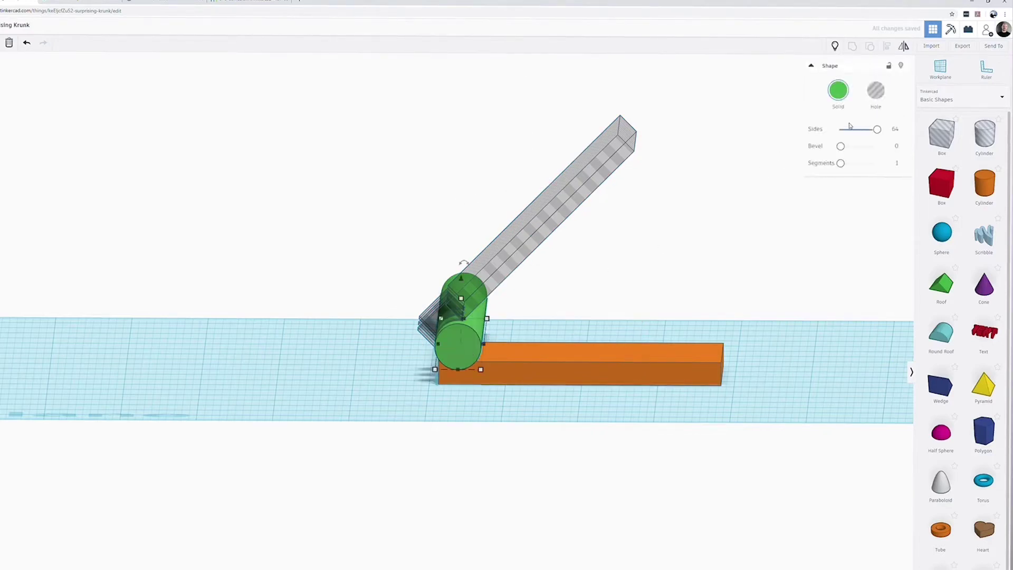
left_click(902, 67)
left_click(540, 232)
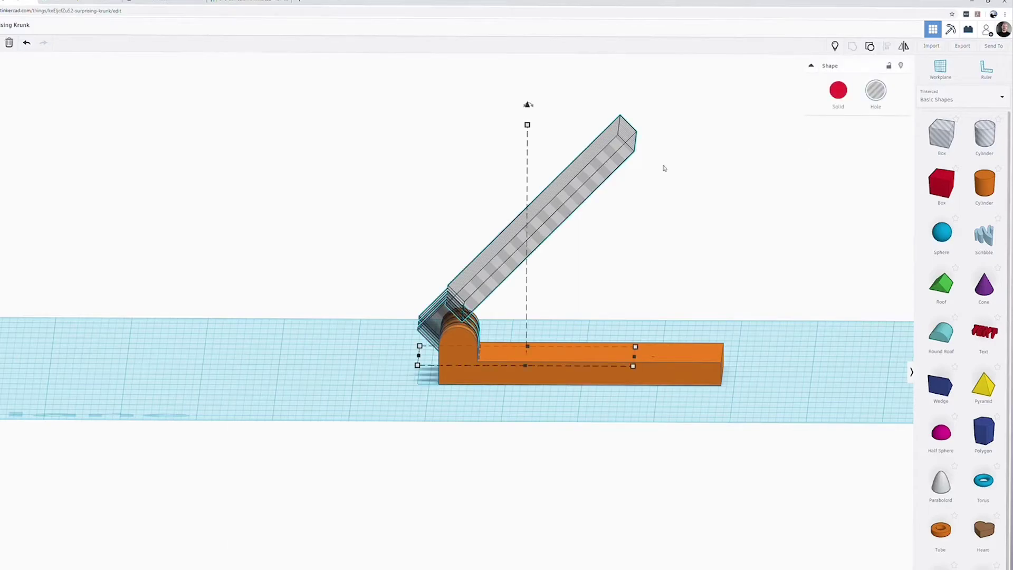
left_click(842, 93)
left_click(753, 255)
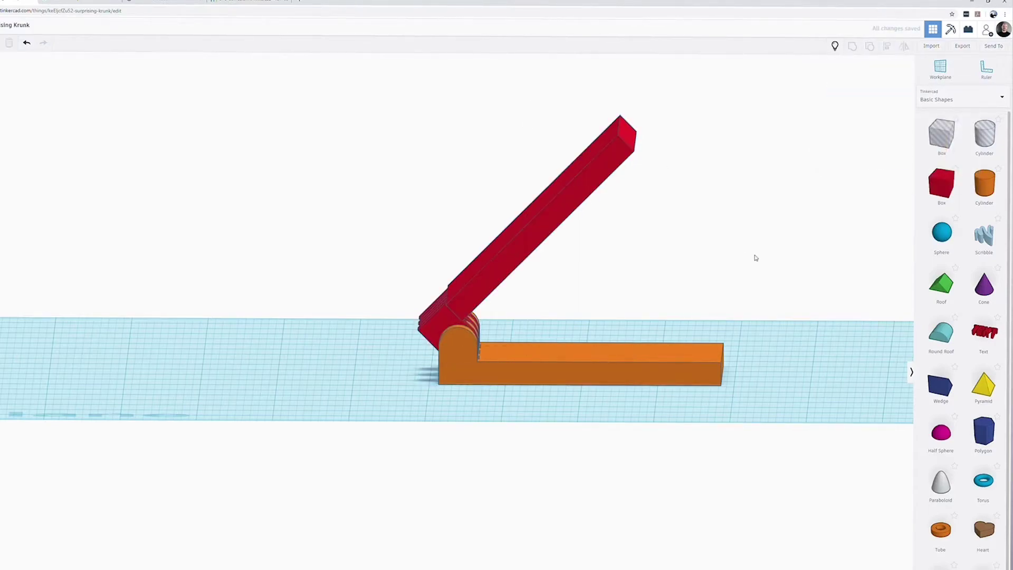
right_click_drag(753, 256, 692, 306)
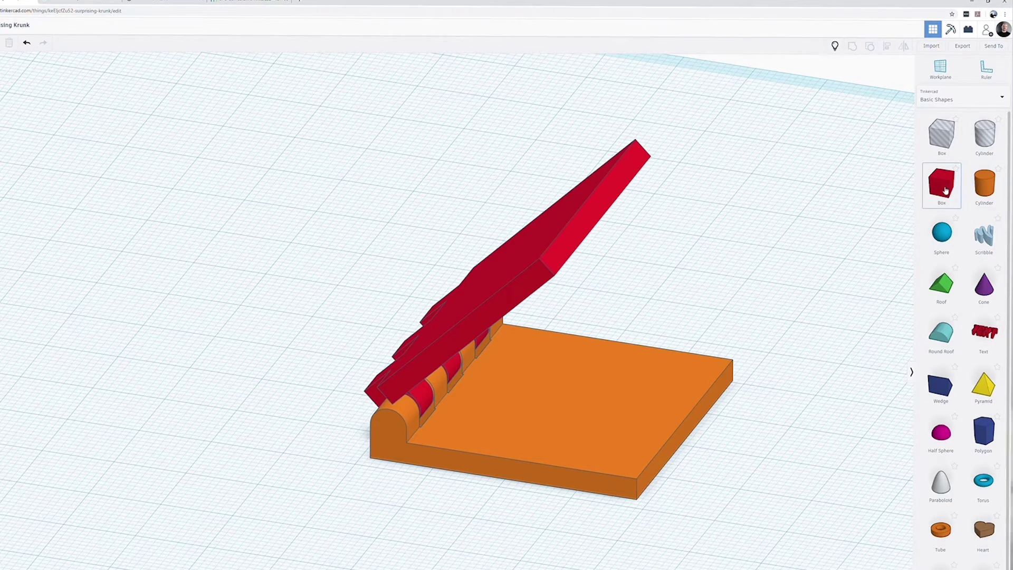
Place a box on the orange hinge plate and set its thickness to 3 mm
left_click_drag(946, 190, 570, 443)
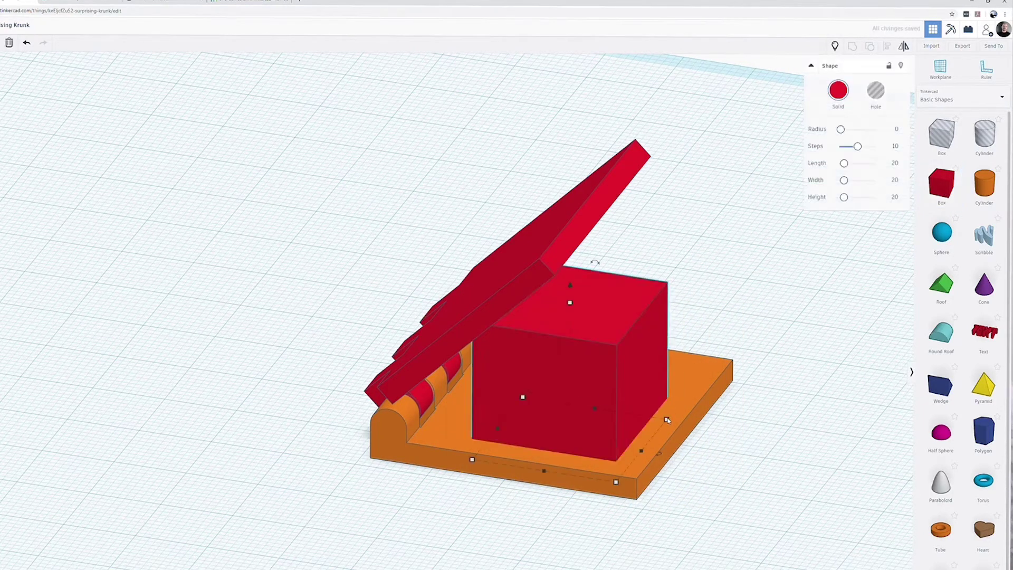
mouse_move(668, 420)
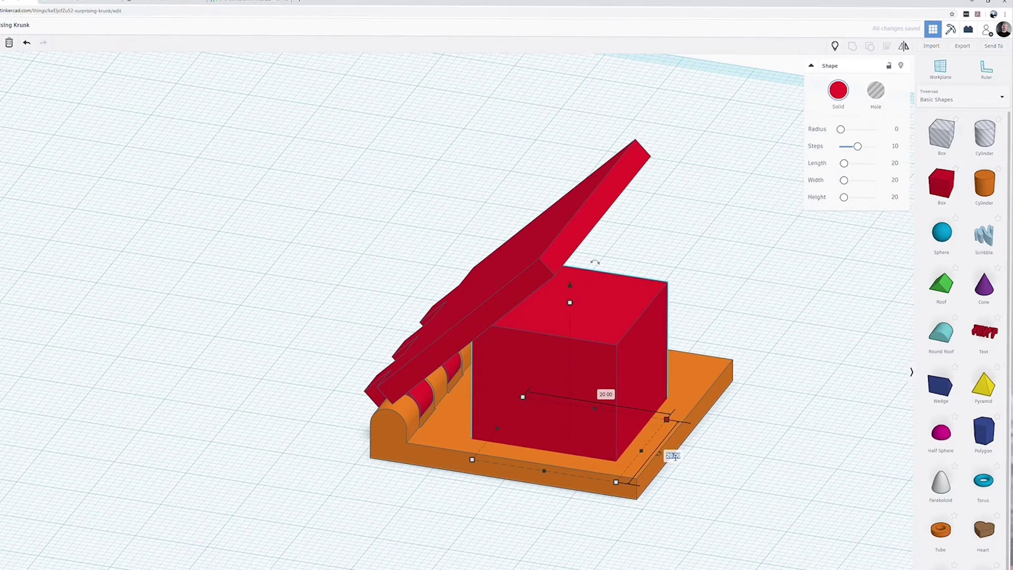
type("3")
key("Return")
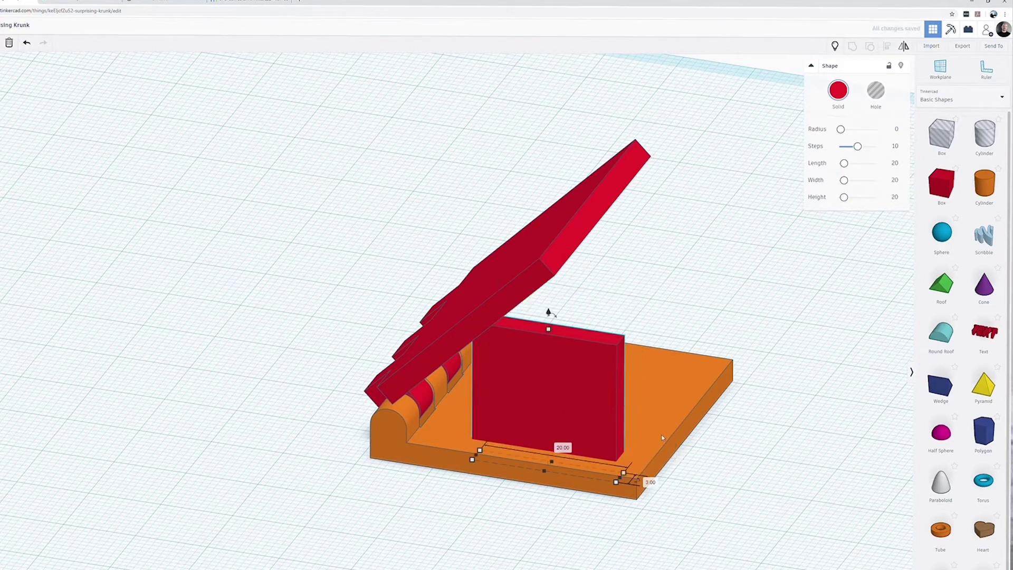
Align the thin box with the orange plate's front side and with the edge opposite the hinge
left_click(661, 435, "shift")
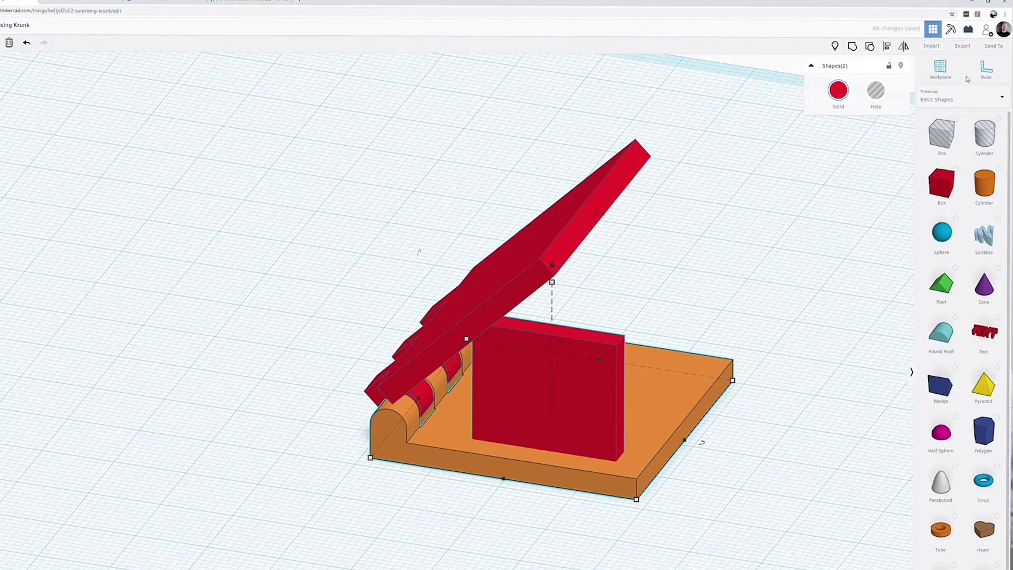
key("l")
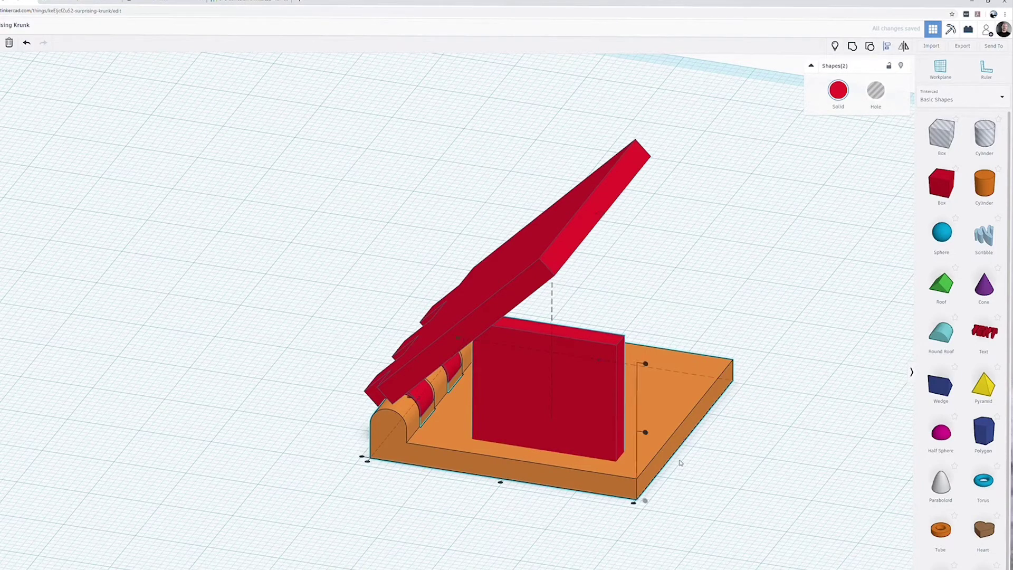
left_click(364, 459)
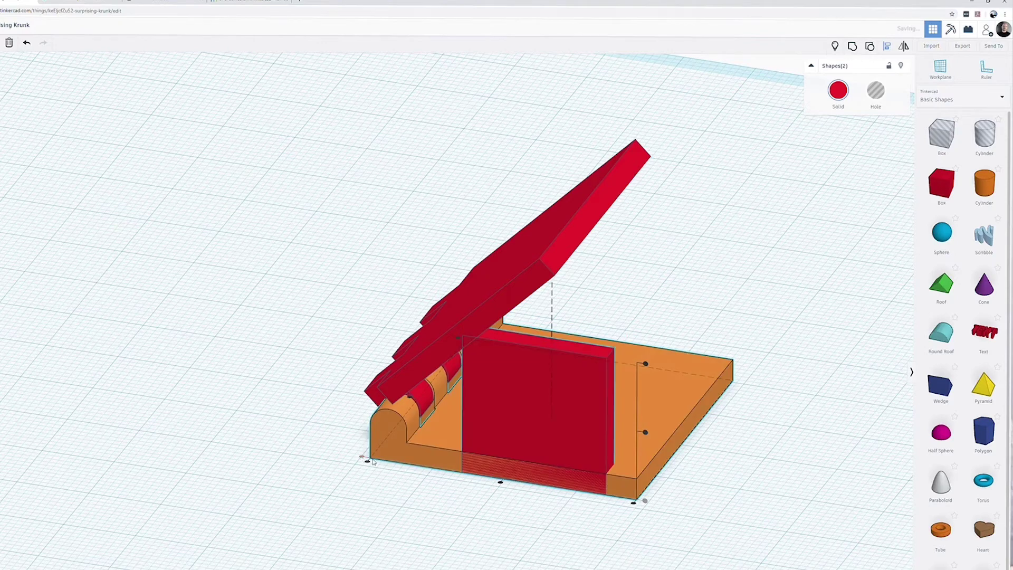
left_click(634, 505)
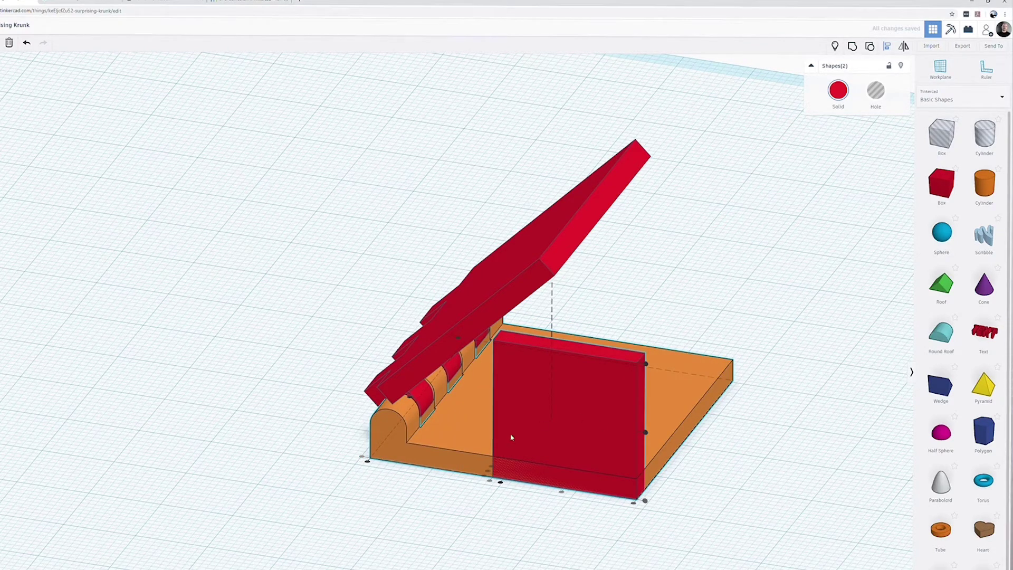
left_click(664, 507)
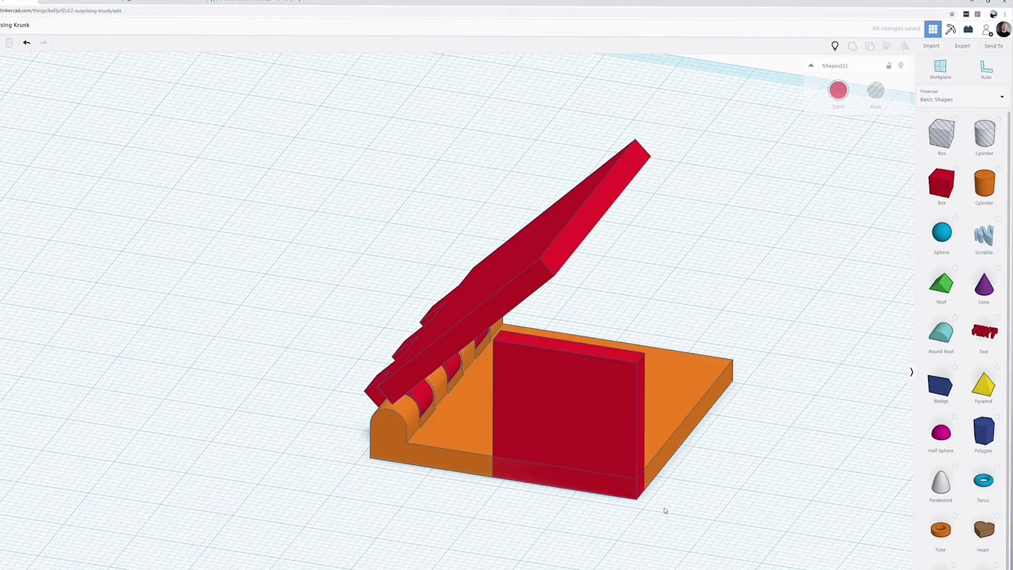
Raise the thin box to 30 mm high and extend it toward the hinge to about 32.75 mm long
left_click(559, 420)
mouse_move(571, 347)
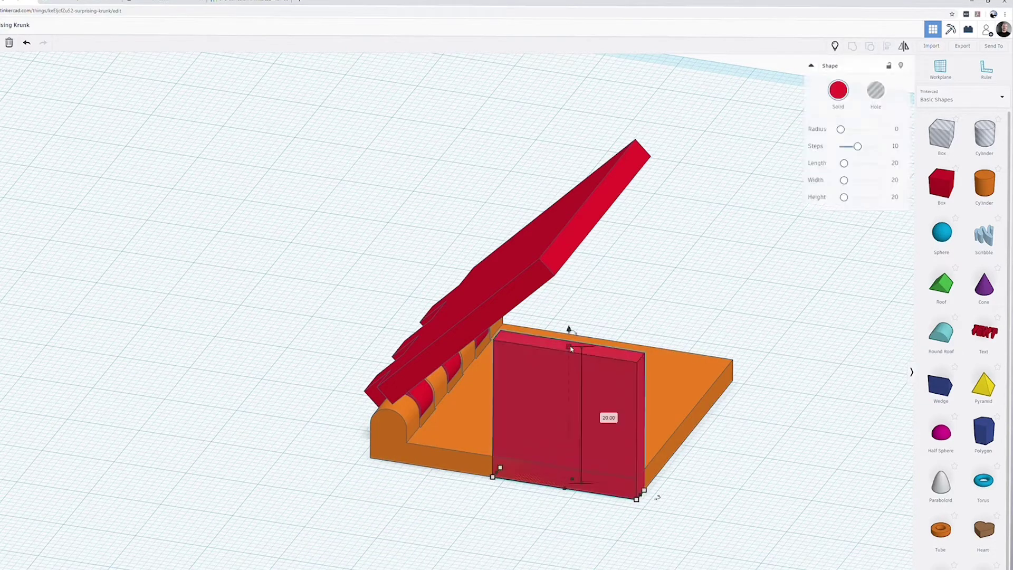
left_click_drag(571, 349, 586, 280)
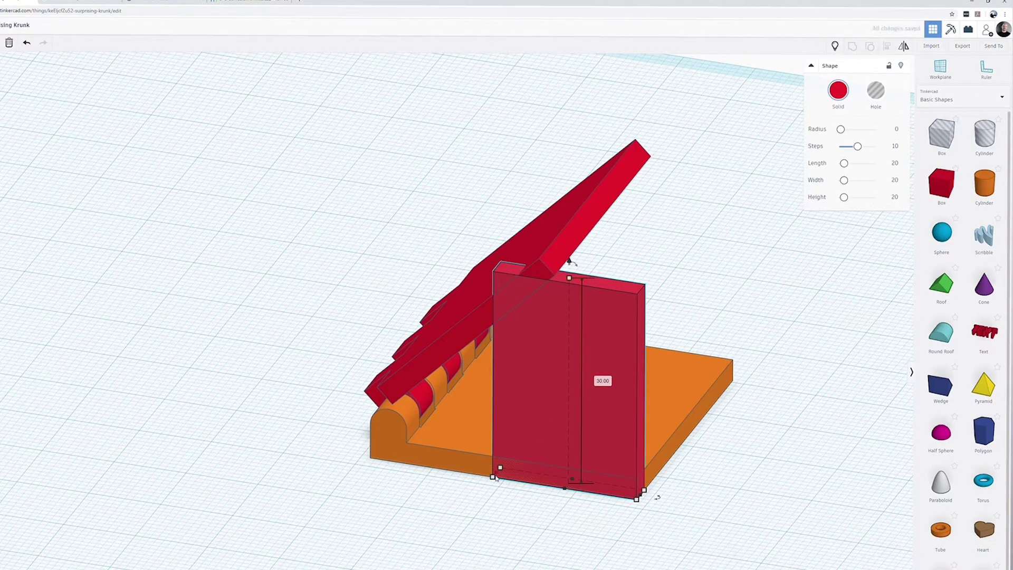
left_click_drag(500, 470, 412, 461)
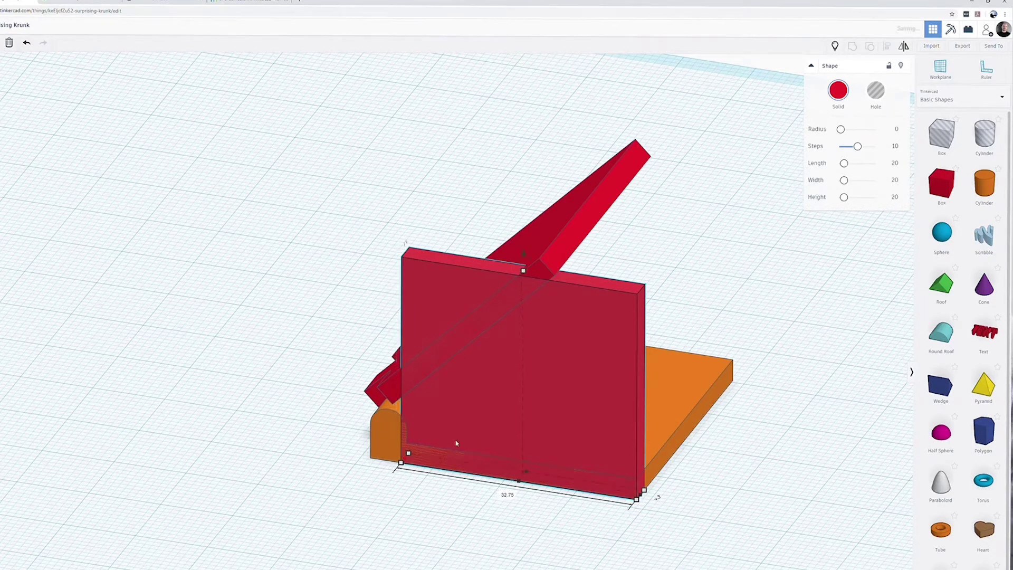
Duplicate the side wall and align the copy flush with the opposite side of the orange plate
right_click_drag(821, 344, 797, 396)
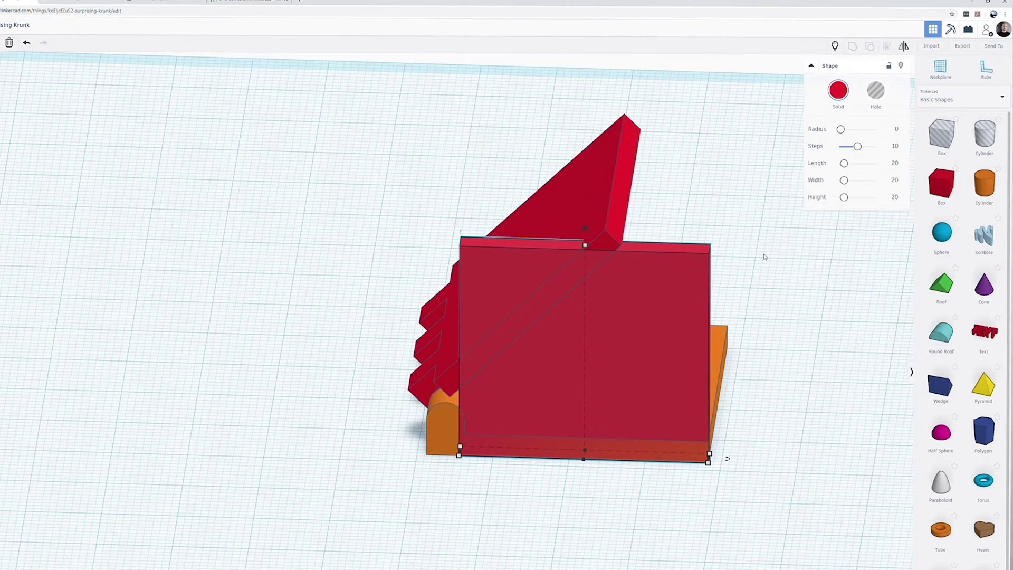
right_click_drag(775, 264, 125, 335)
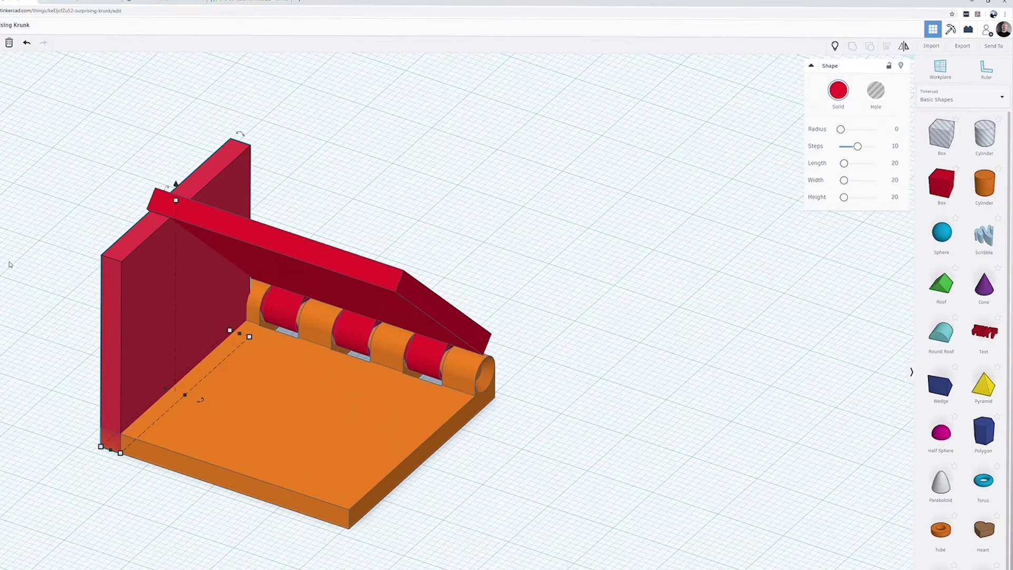
left_click(352, 439, "shift")
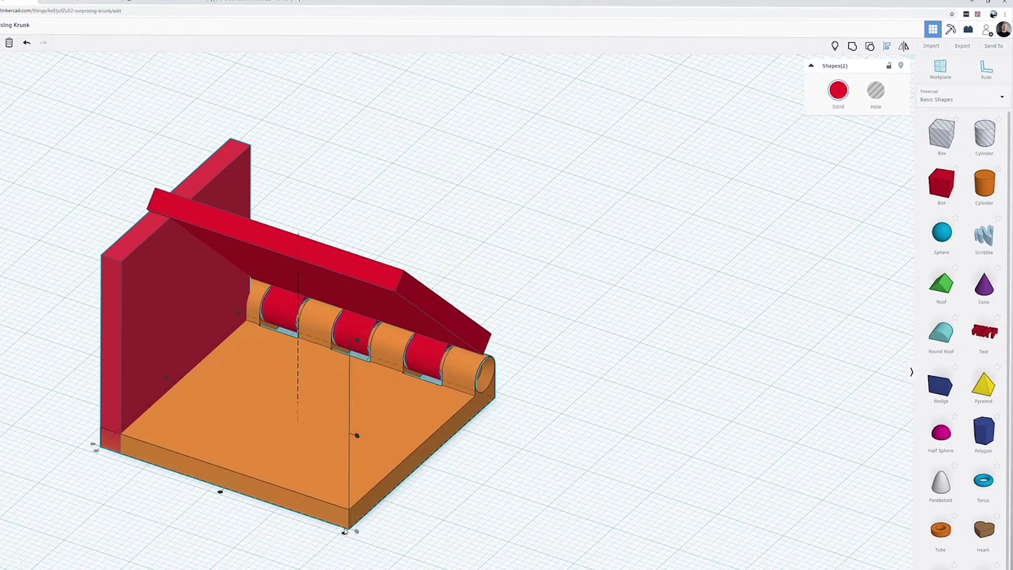
left_click_drag(345, 533, 344, 532)
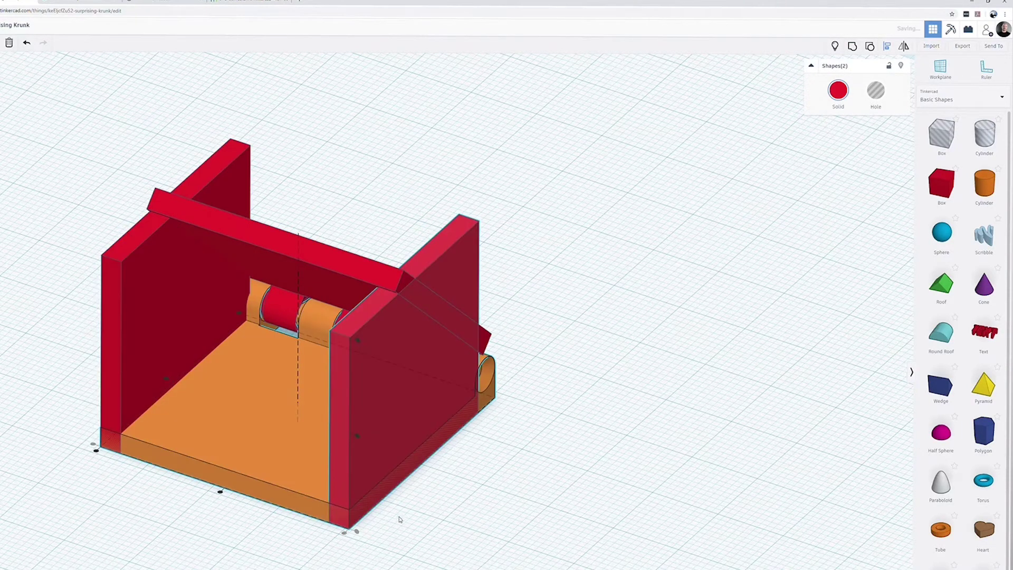
left_click(532, 438)
Duplicate the front side wall in place and rotate the copy 90° about its vertical axis
right_click_drag(536, 435, 811, 445)
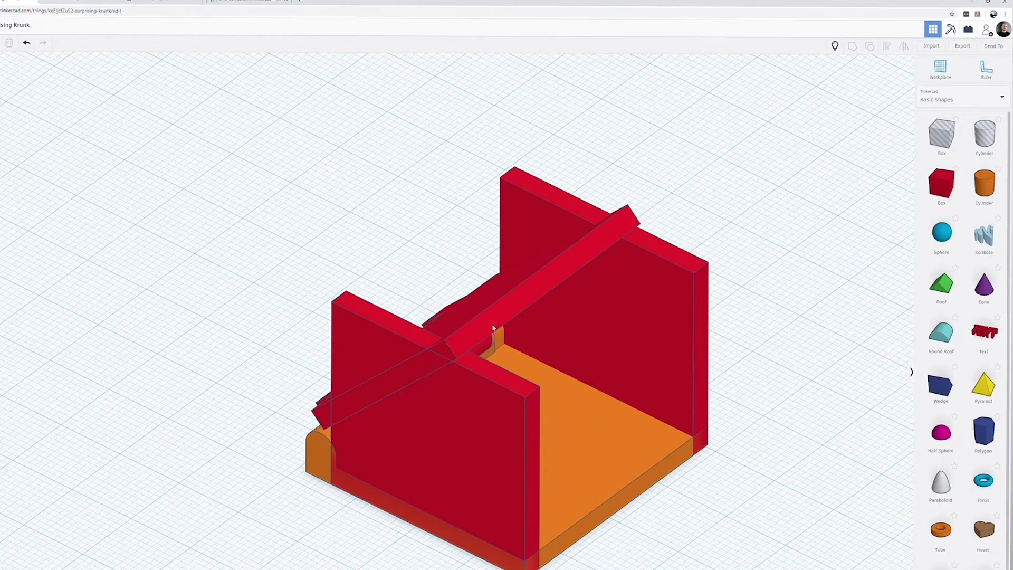
left_click(439, 427)
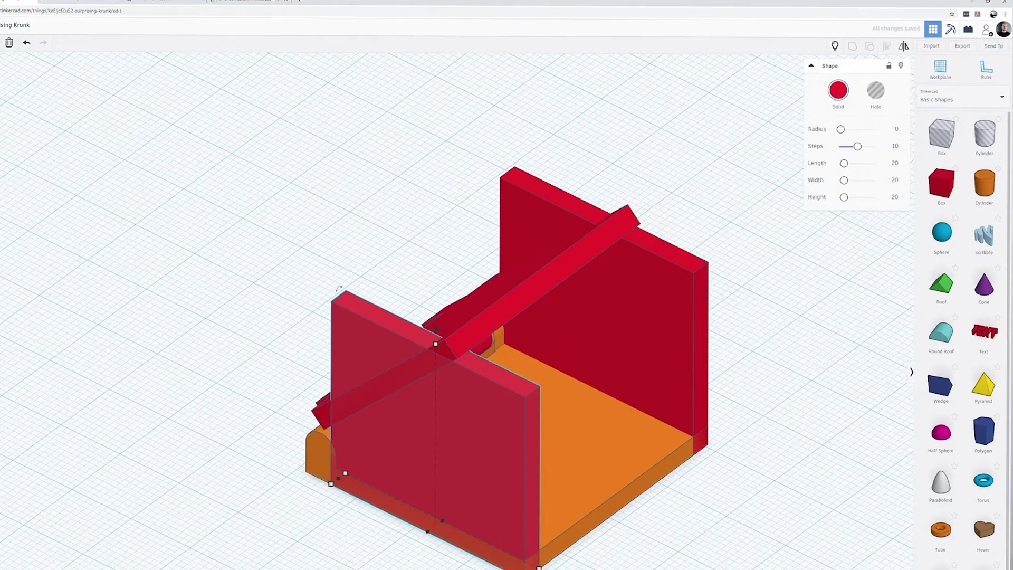
left_click_drag(624, 493, 632, 452)
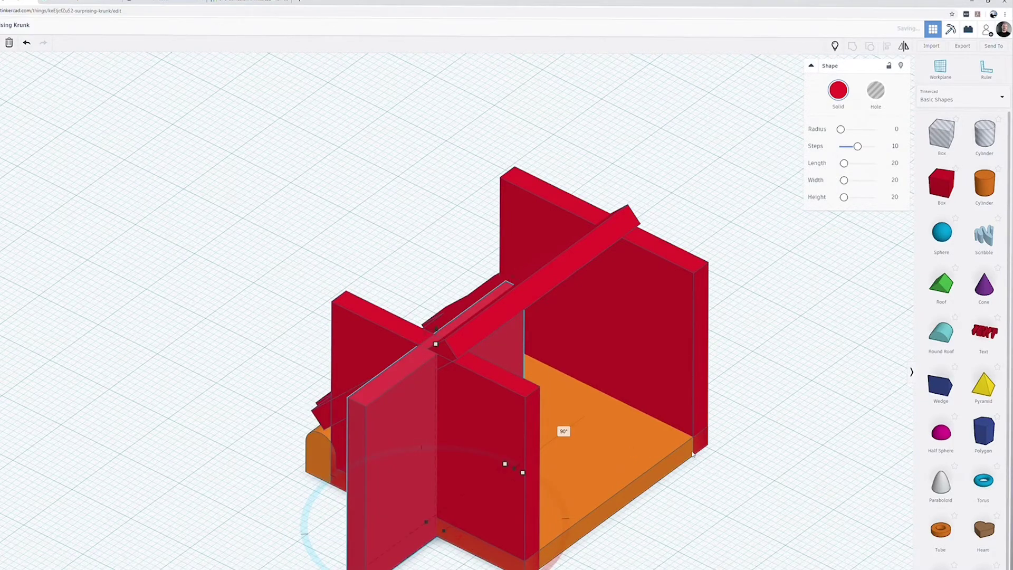
left_click(664, 451, "shift")
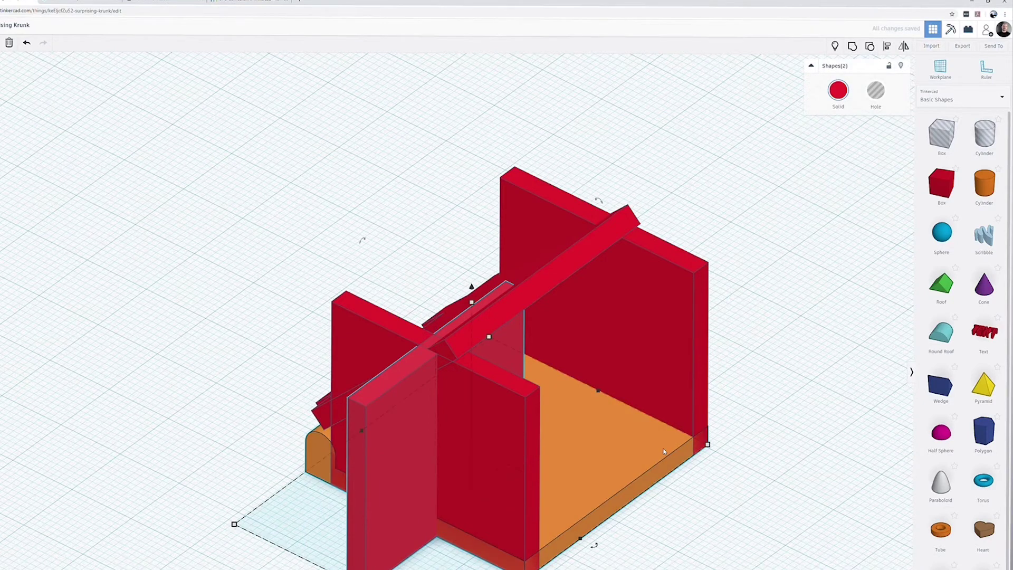
left_click(890, 47)
left_click(733, 518)
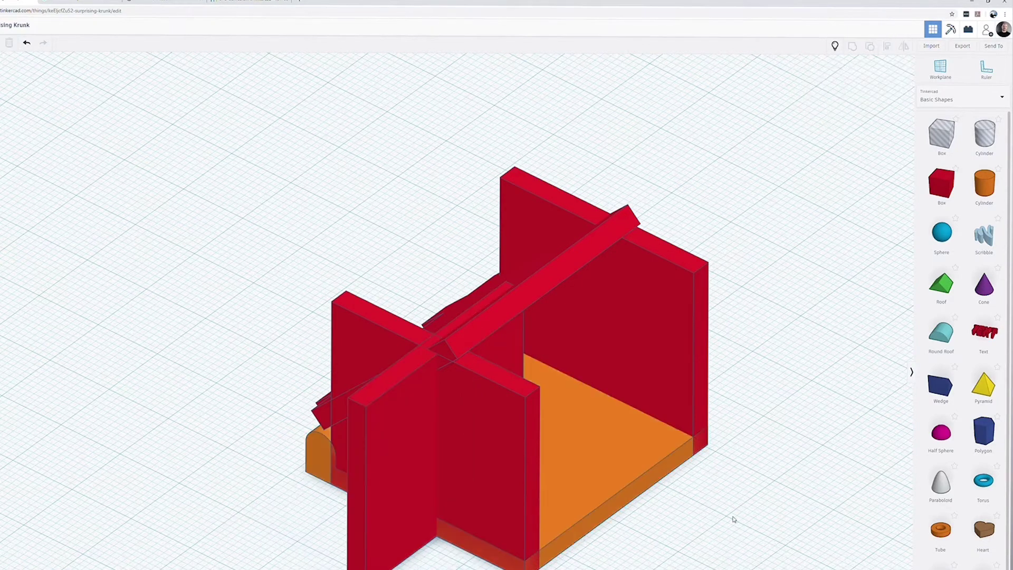
Align the rotated wall flush with the orange plate's edge opposite the hinge
left_click(643, 438)
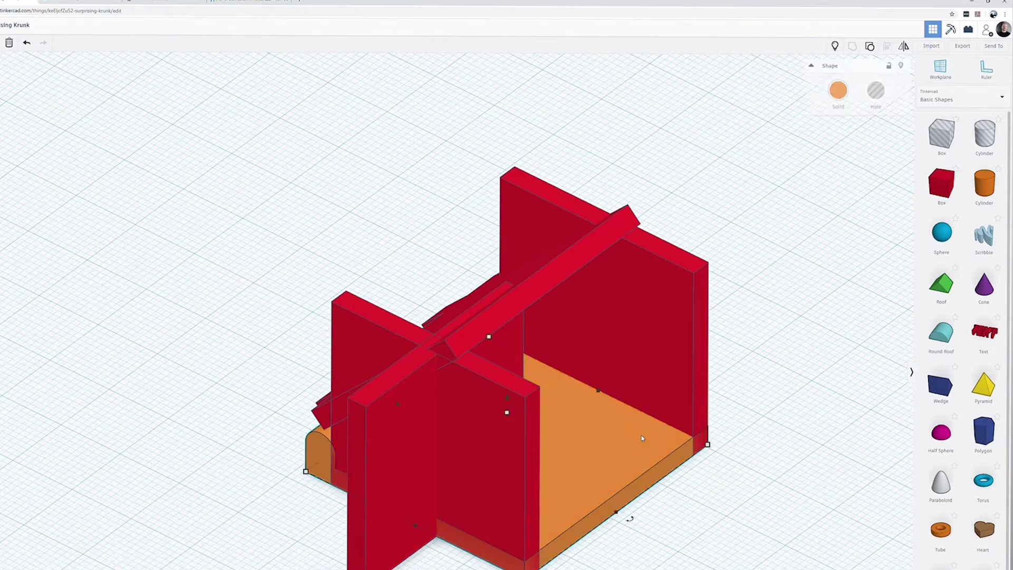
left_click(383, 435, "shift")
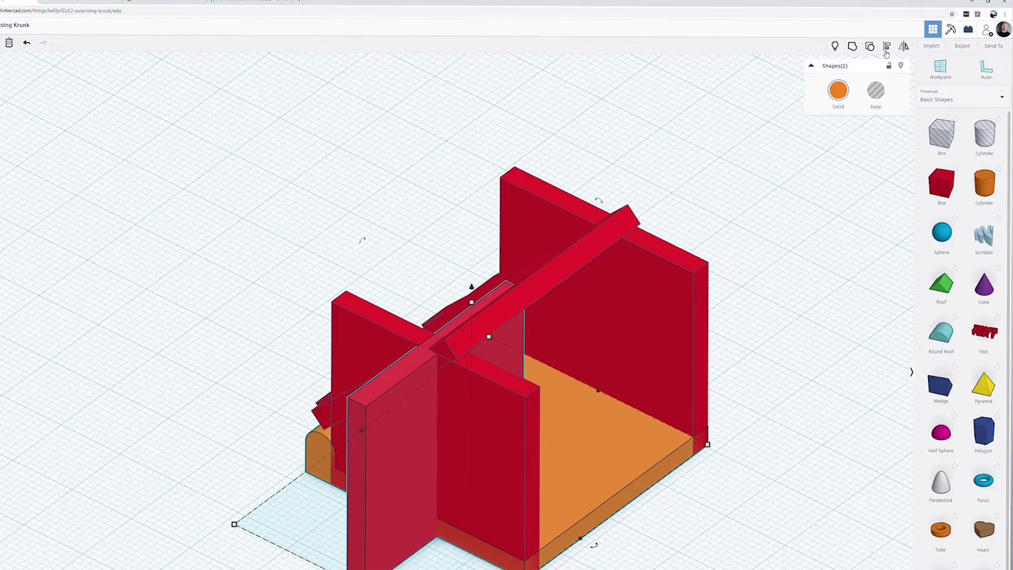
left_click(888, 47)
left_click(482, 337)
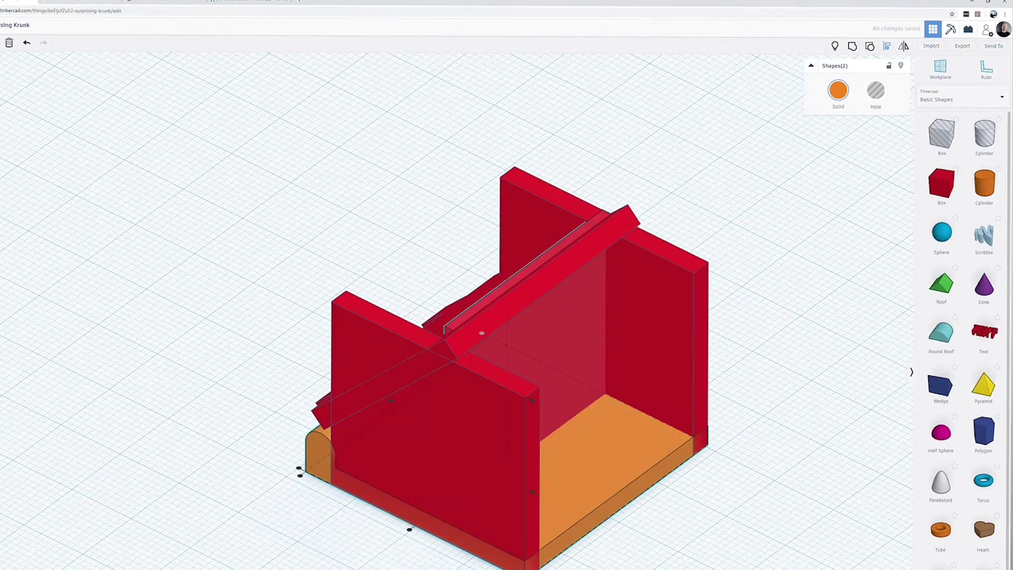
left_click(482, 333)
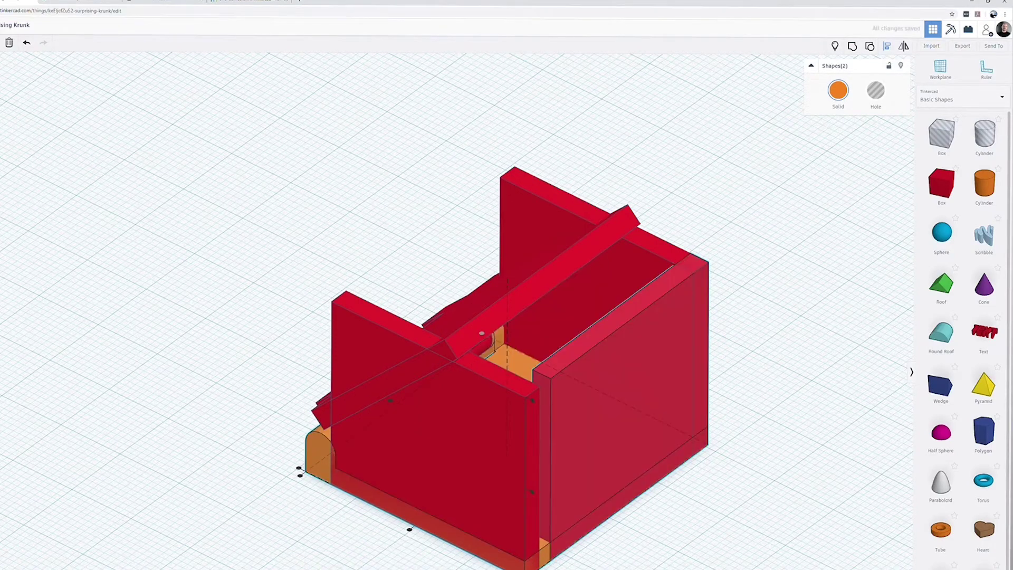
Center the end wall along the orange plate's edge, between the two side walls
right_click_drag(695, 550, 789, 557)
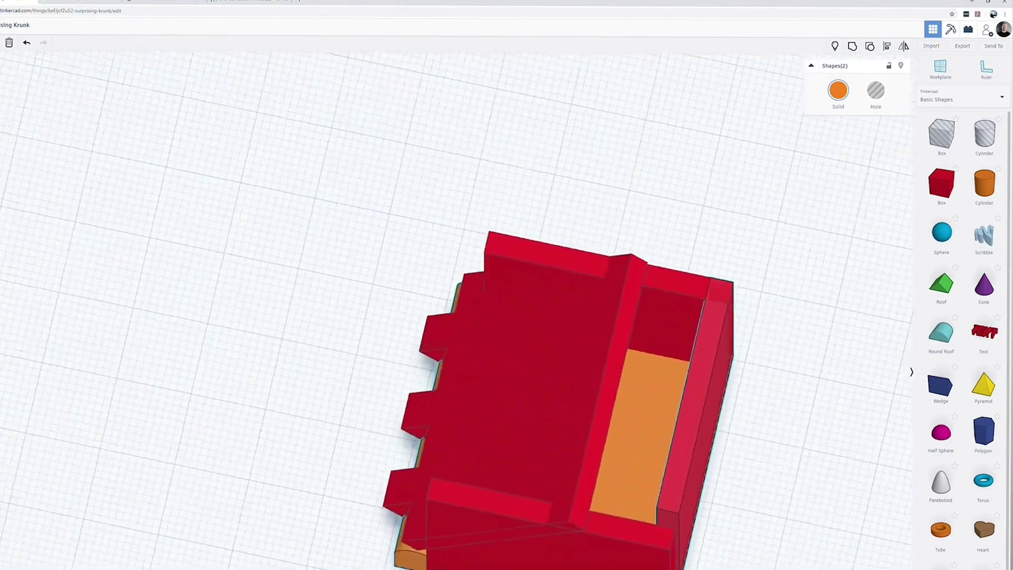
left_click(760, 407)
left_click(702, 405)
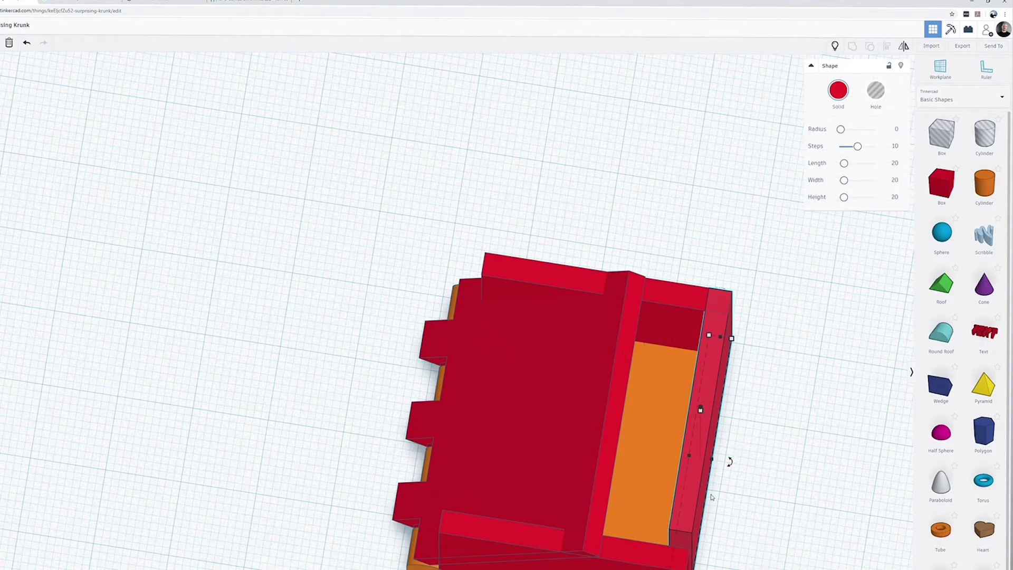
left_click(635, 504, "shift")
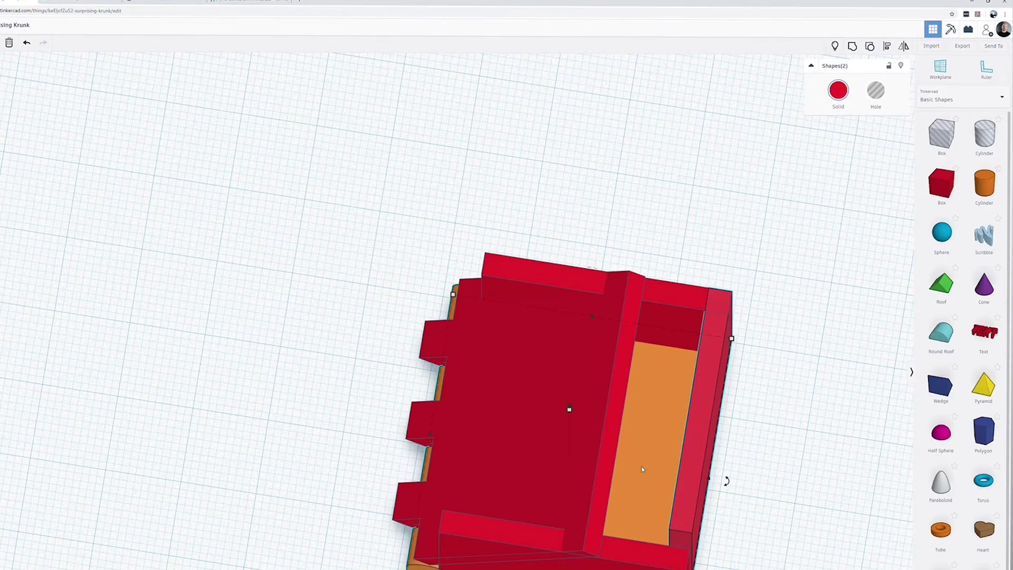
left_click(889, 47)
left_click(421, 435)
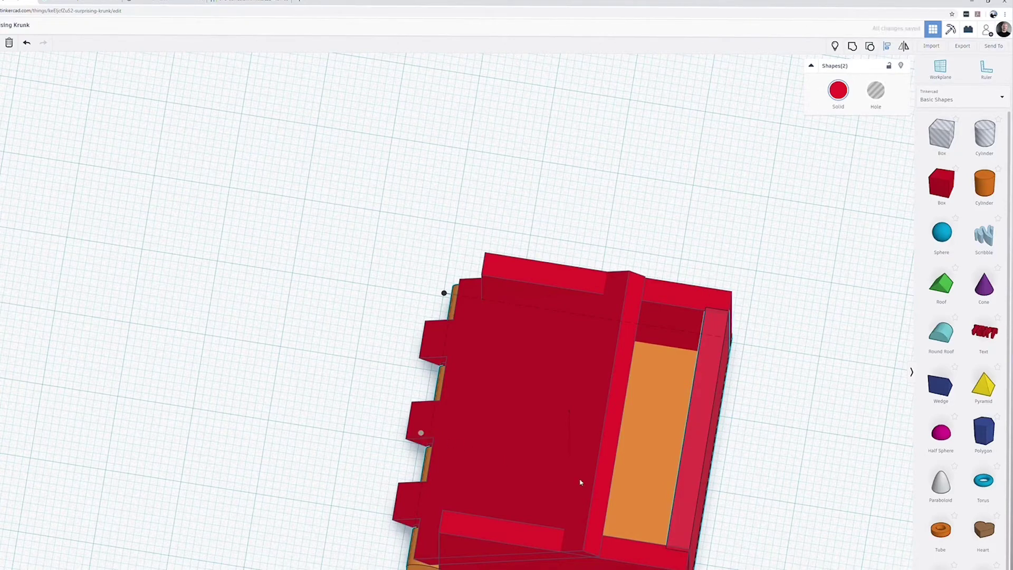
left_click(776, 497)
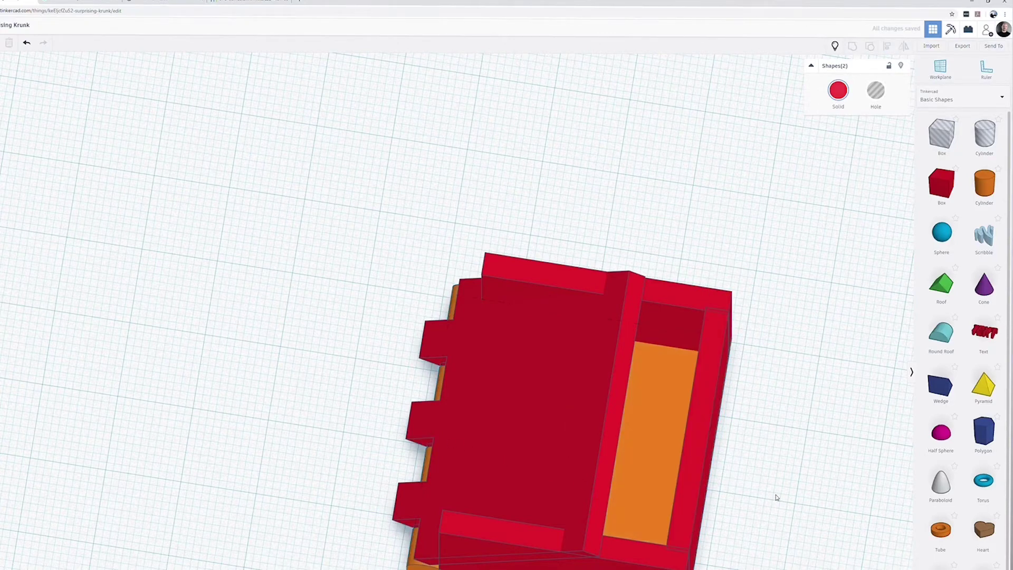
Tilt the end wall 24° so its top leans toward the hinge, and nudge the wall toward the hinge
left_click(695, 446)
right_click_drag(762, 446, 771, 359)
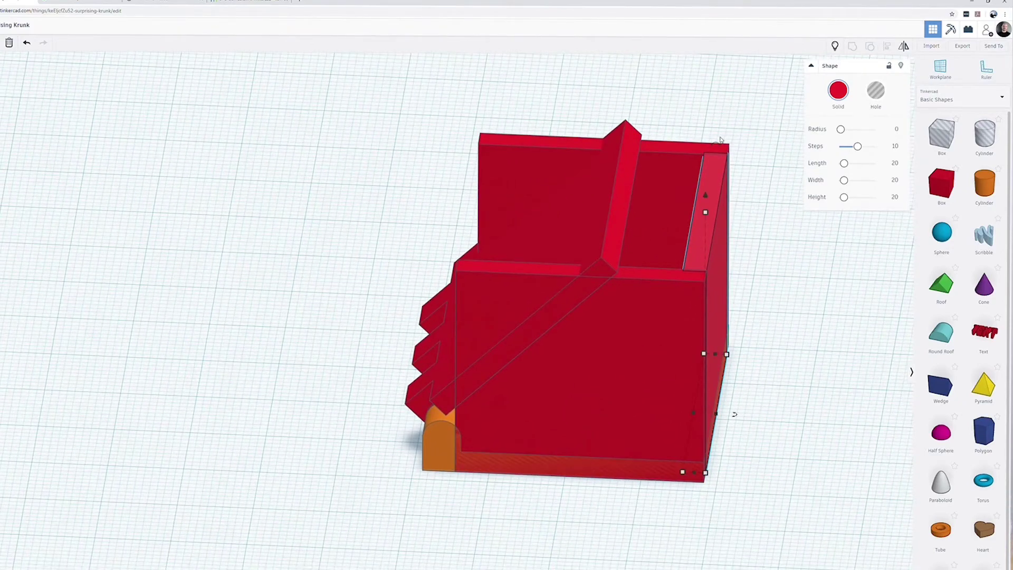
mouse_move(716, 146)
left_click_drag(716, 147, 662, 150)
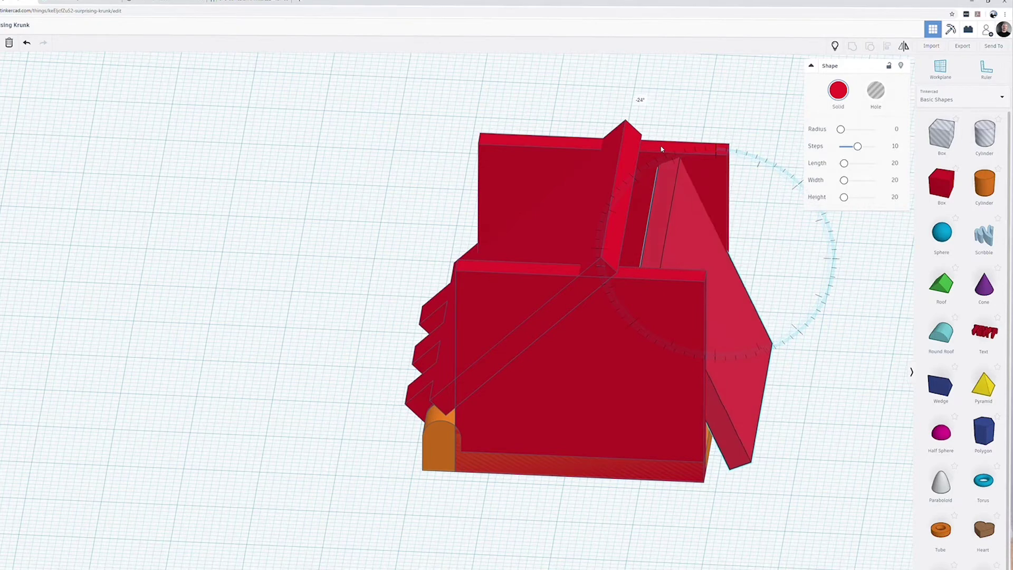
left_click_drag(662, 149, 662, 150)
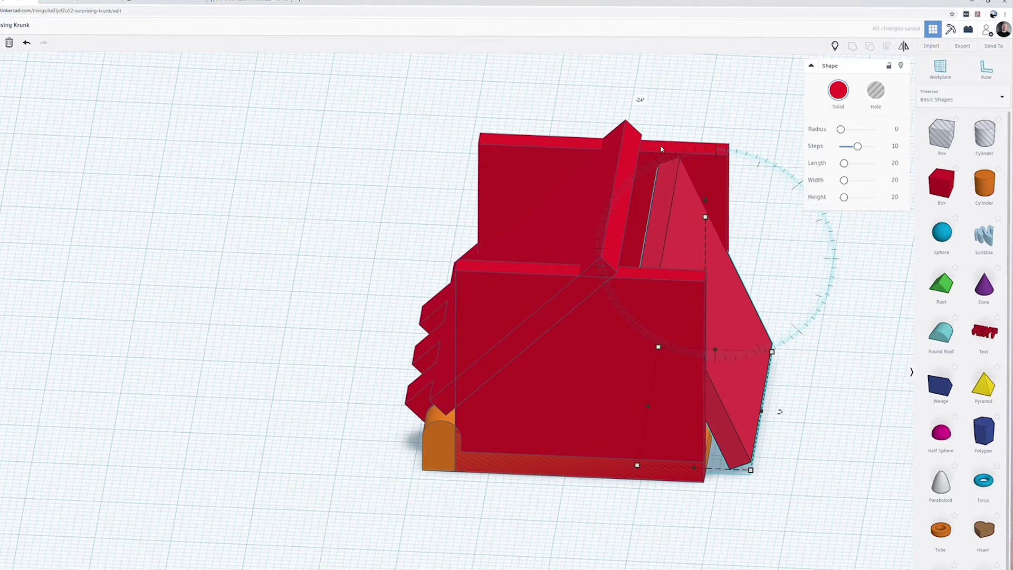
key("ctrl+z")
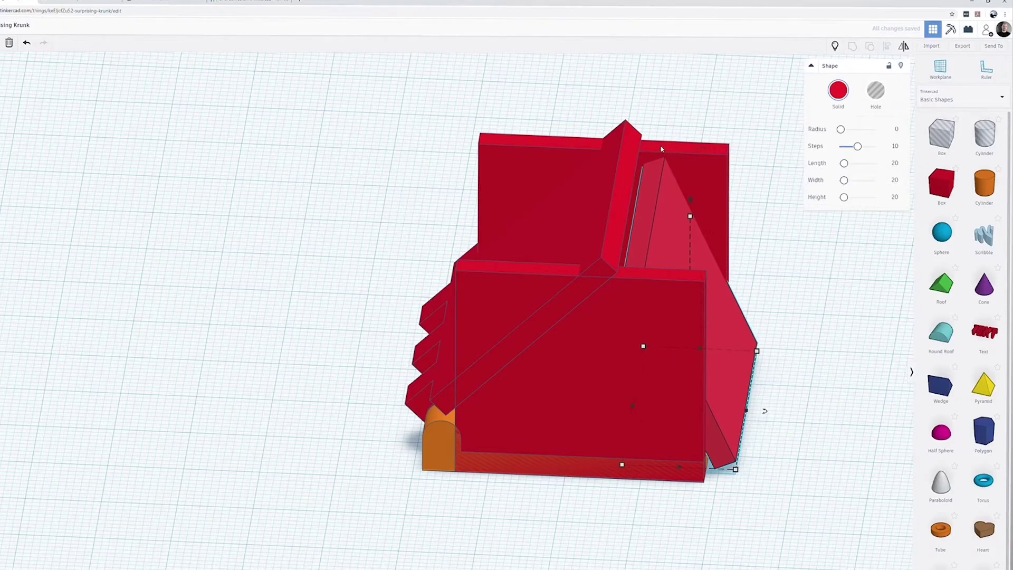
key("ctrl+z")
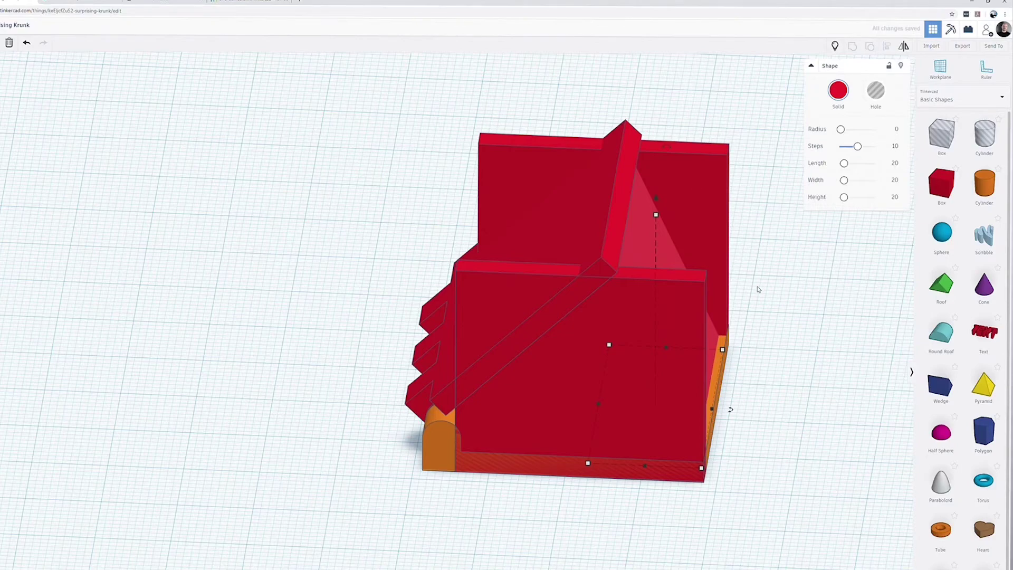
Make the lid, both side walls and the tilted end wall transparent
right_click_drag(767, 306, 771, 256)
left_click(616, 148)
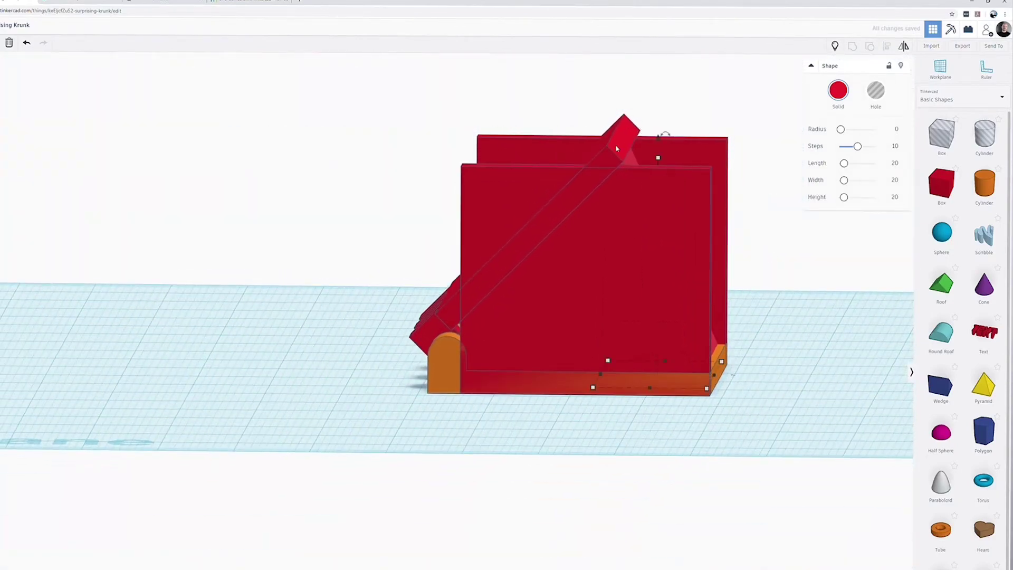
left_click_drag(525, 94, 715, 235)
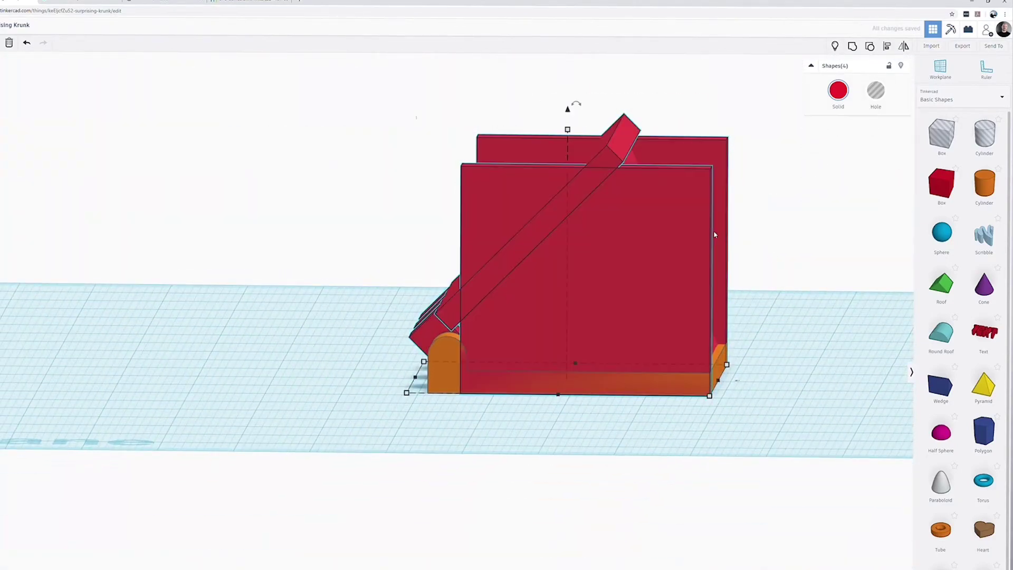
key("t")
left_click(736, 237)
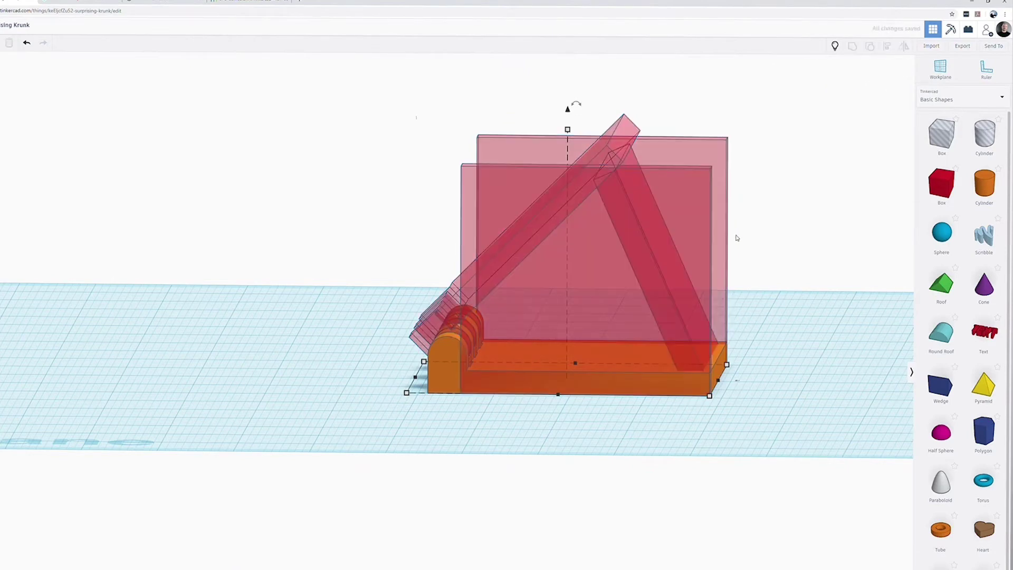
Align the foot of the tilted wall with the orange plate's edge opposite the hinge
mouse_move(736, 237)
right_mouse_down()
mouse_move(755, 224)
mouse_move(746, 222)
right_mouse_up()
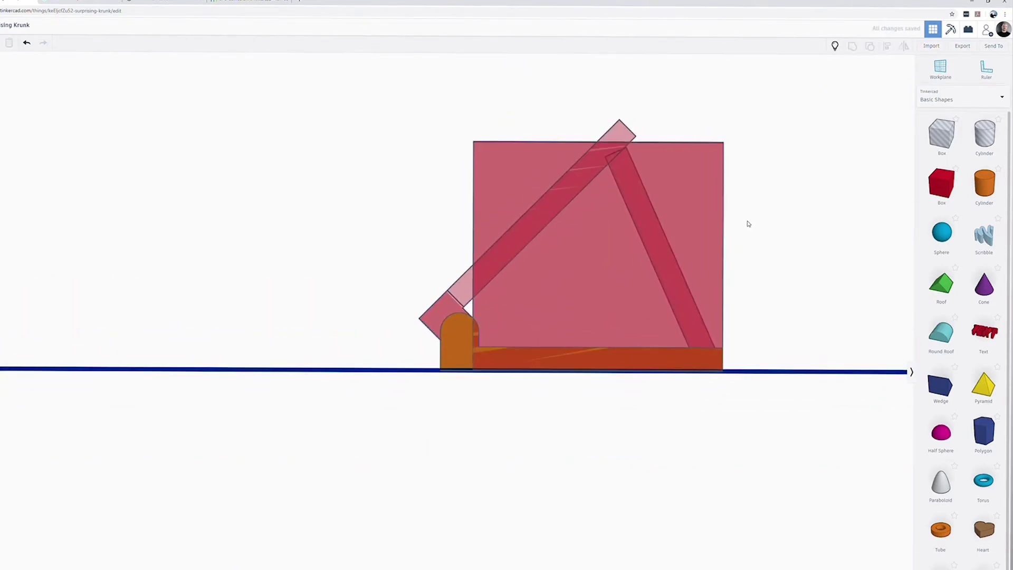
left_click_drag(719, 400, 684, 328)
left_click_drag(772, 300, 718, 233)
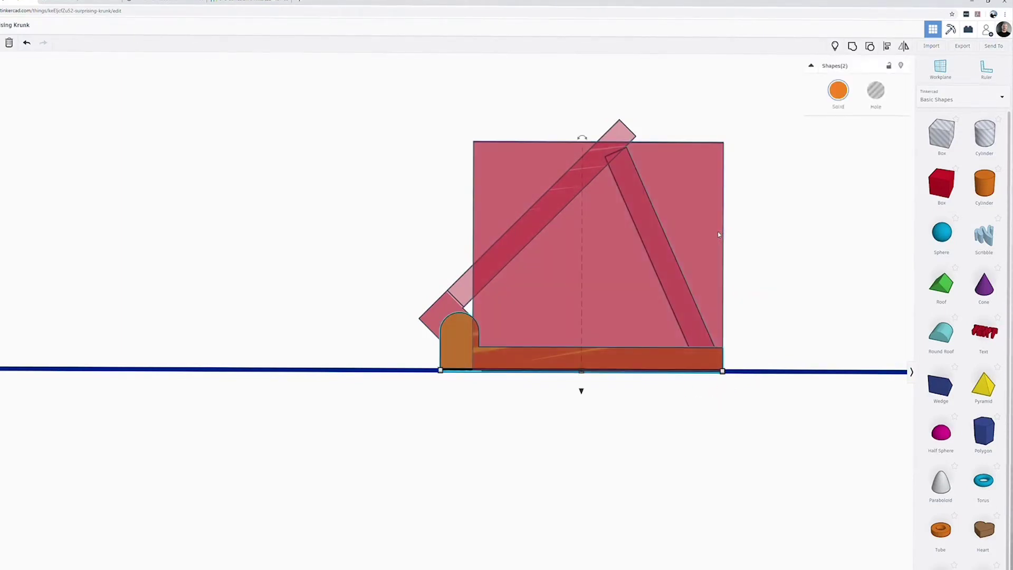
left_click(887, 48)
right_click_drag(780, 311, 776, 350)
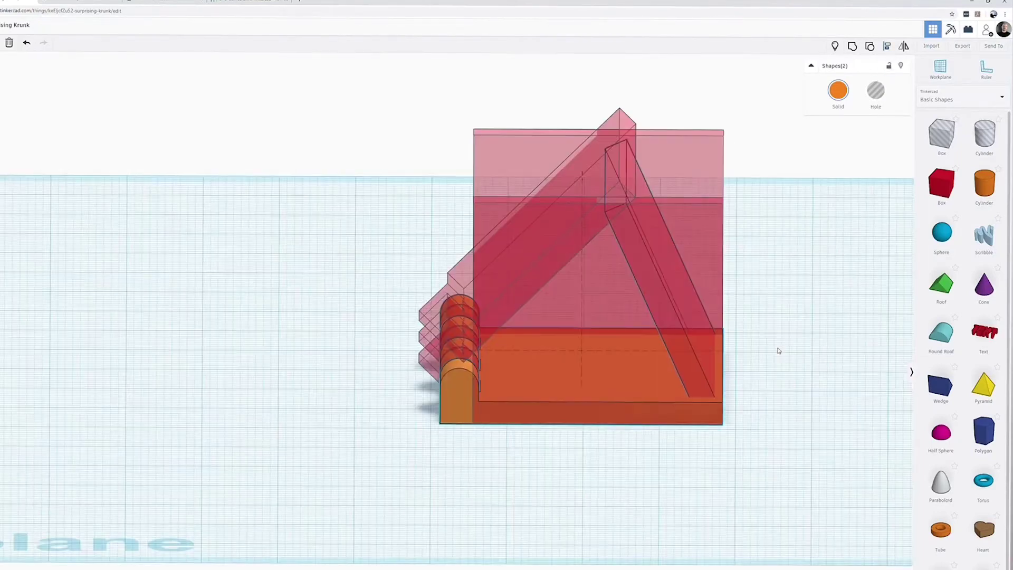
left_click(729, 444)
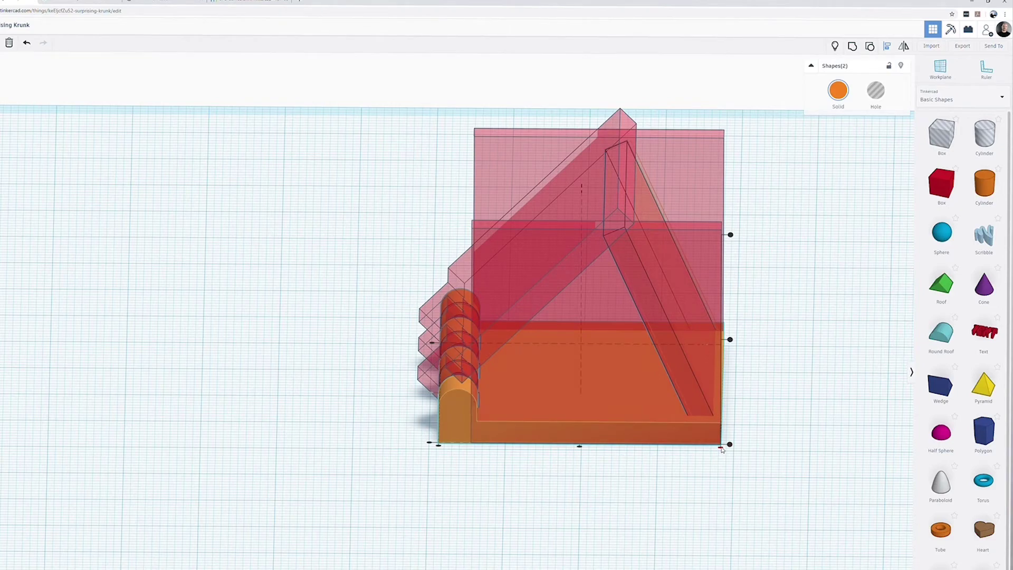
left_click(781, 419)
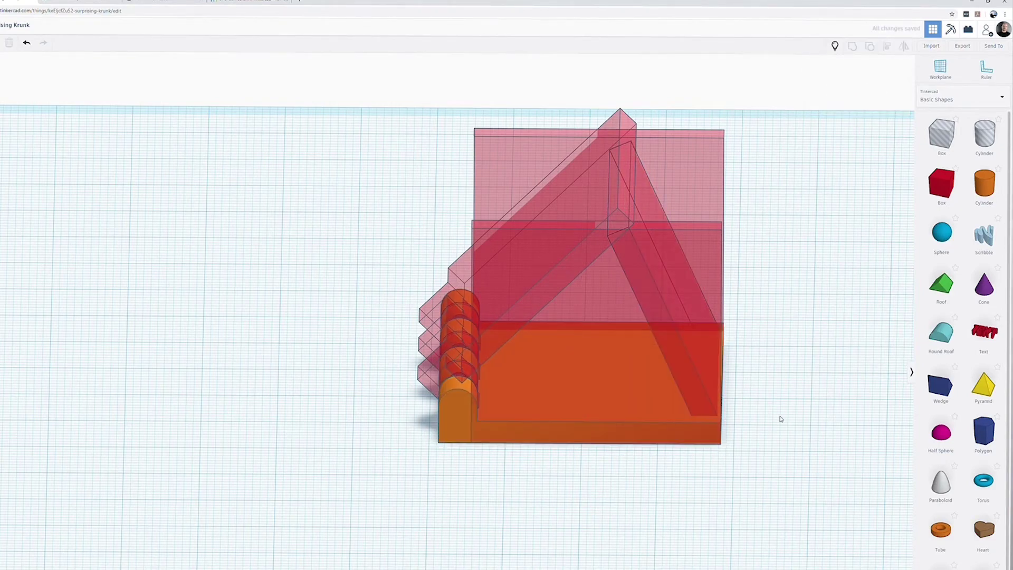
Duplicate the tilted wall in place and nudge the copy outward, away from the hinge
mouse_move(780, 419)
right_mouse_down()
mouse_move(710, 410)
mouse_move(765, 411)
right_mouse_up()
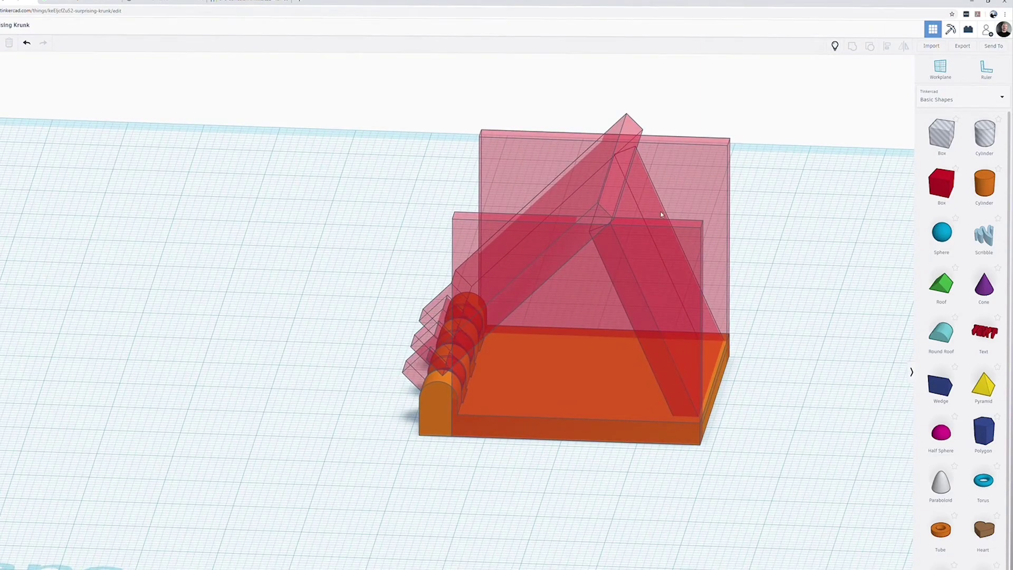
right_click_drag(661, 211, 589, 301)
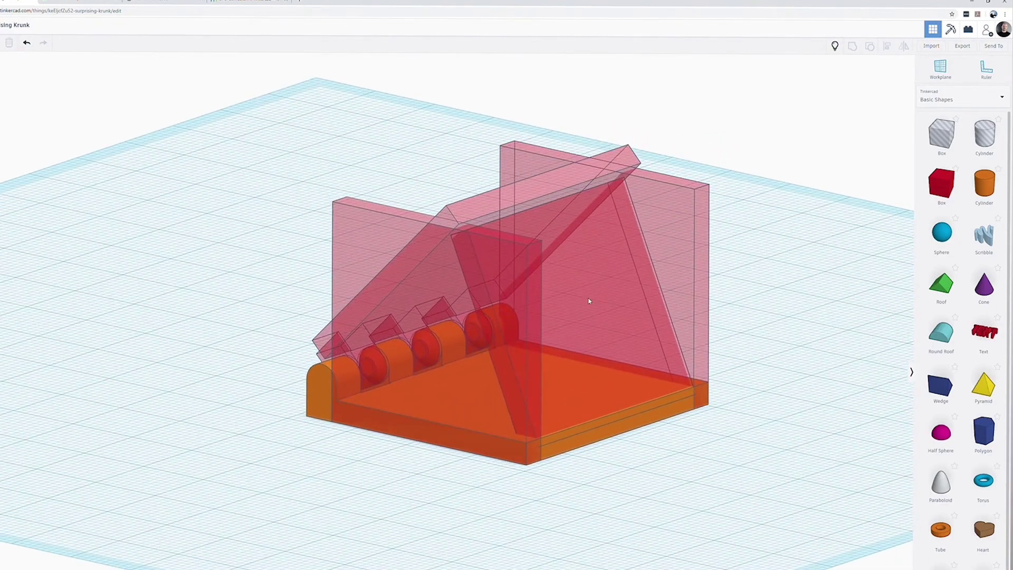
left_click(590, 301)
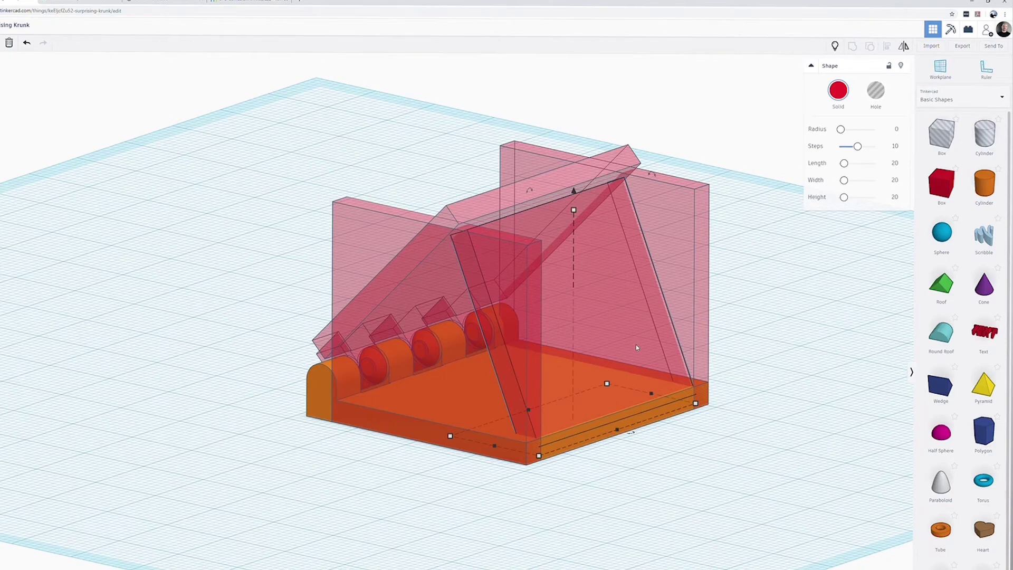
key("ctrl+d")
right_click_drag(679, 450, 784, 443)
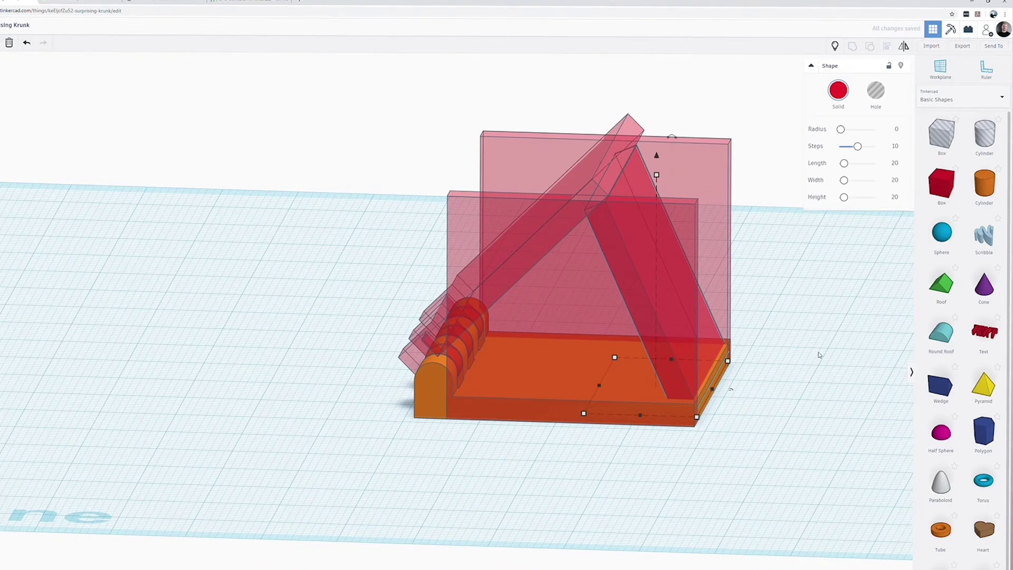
key("Right")
key("Right")
key("Right")
key("Right")
key("Right")
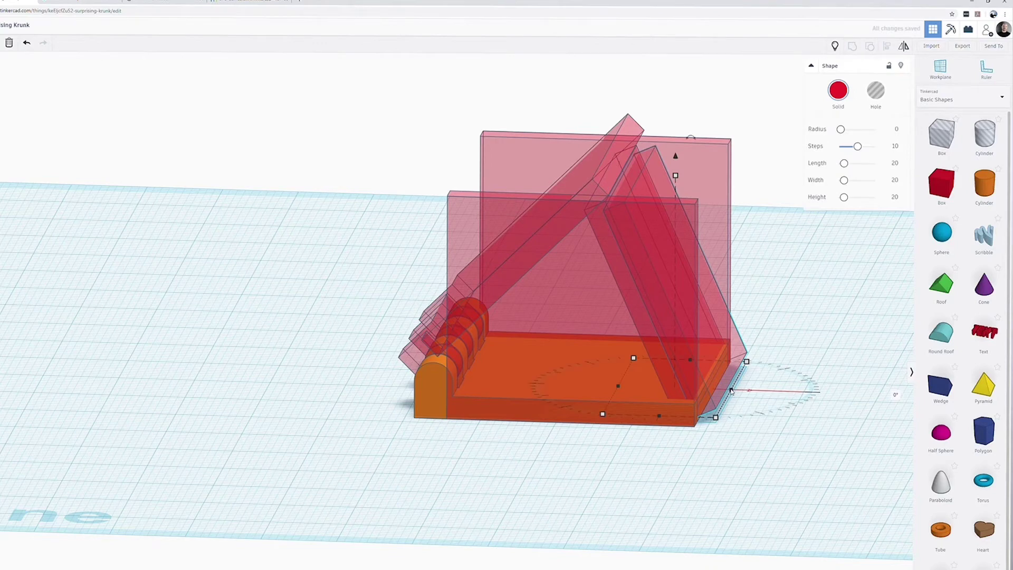
Enlarge the tilted copy proportionally to about 33.44 mm deep and lower it partly below the workplane
left_click_drag(732, 391, 791, 416)
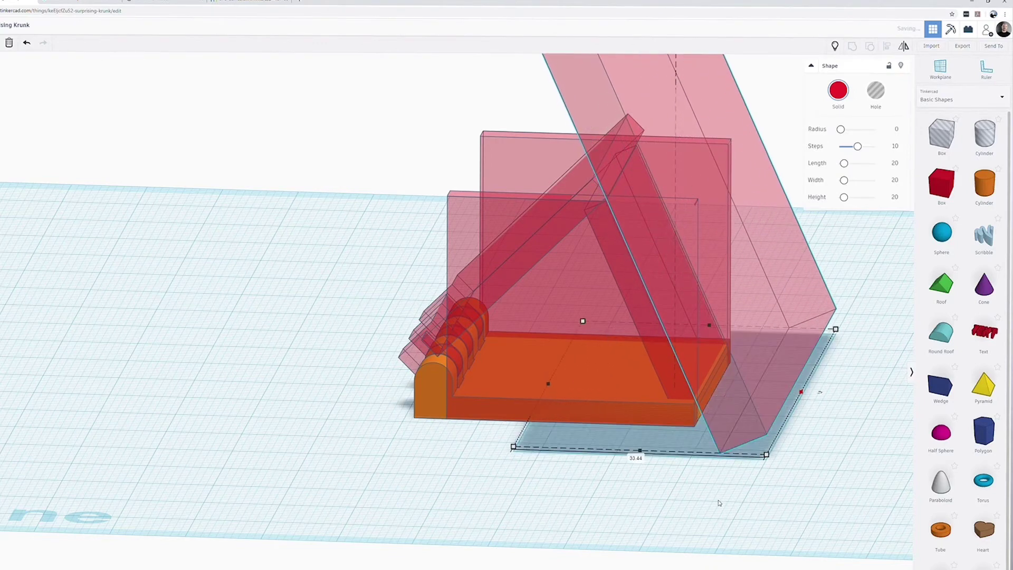
right_click_drag(601, 569, 624, 555)
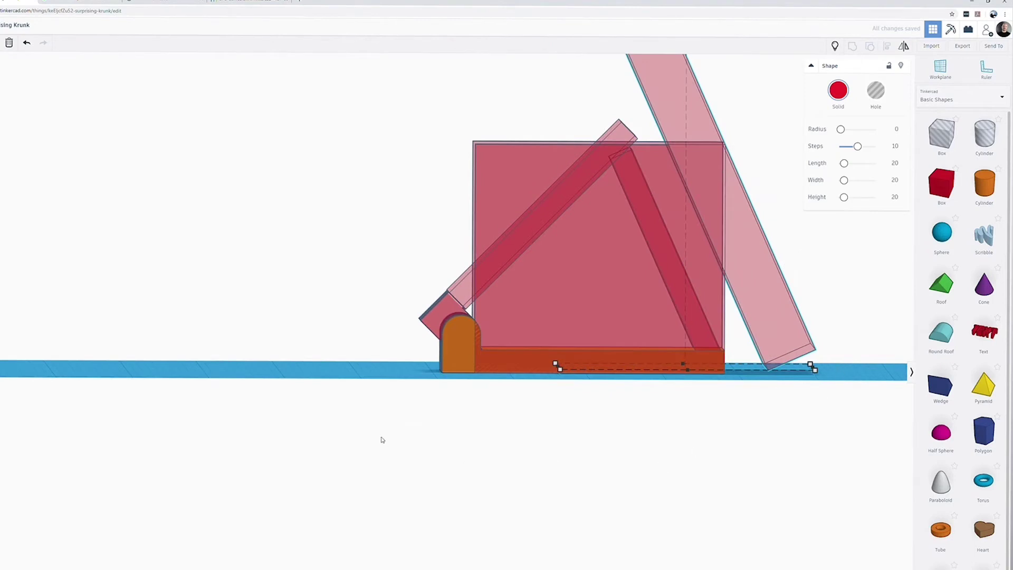
scroll(381, 439, "up", 2)
scroll(381, 439, "down", 5)
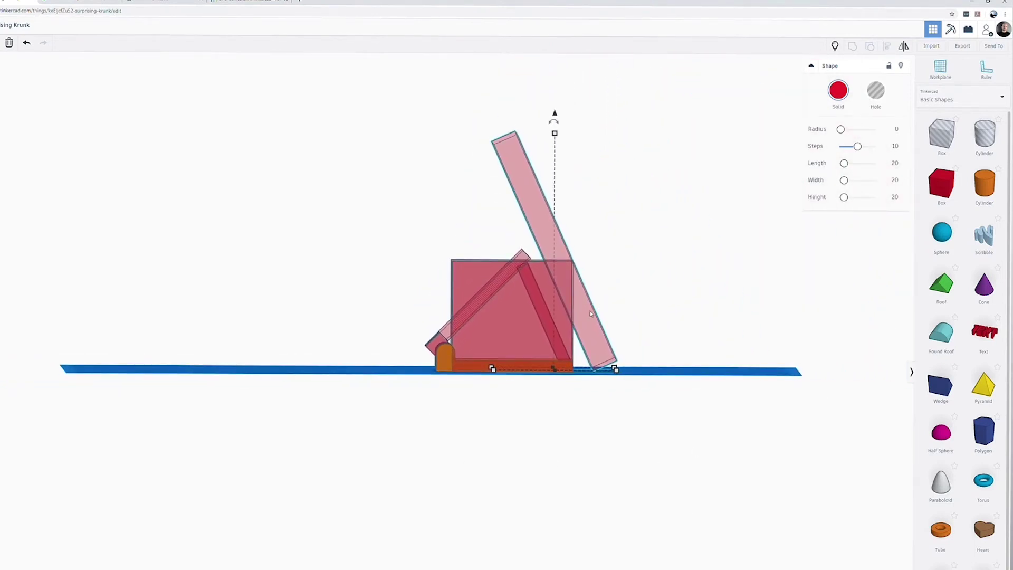
key("ctrl+Down")
key("ctrl+Down")
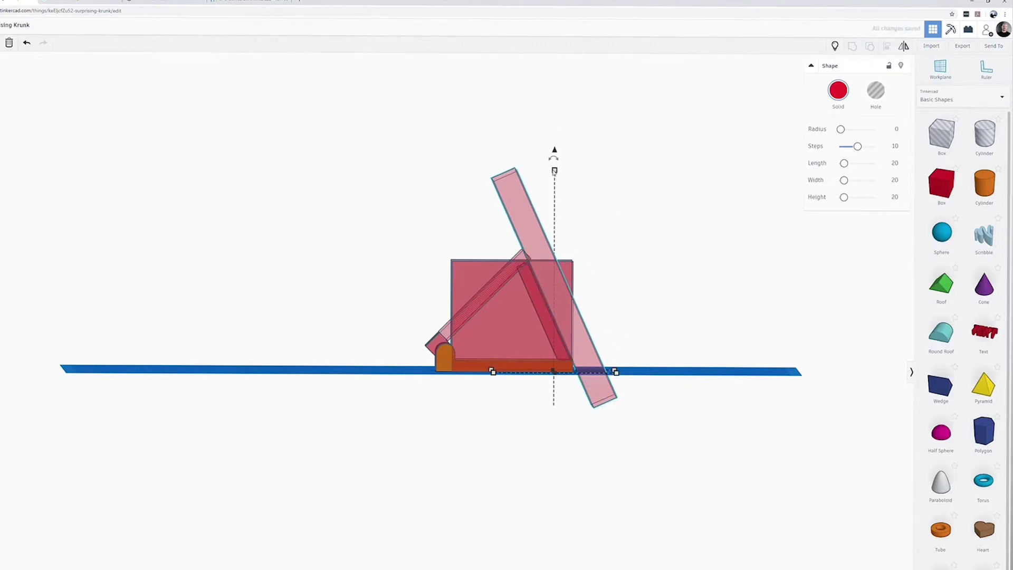
Enlarge the tilted copy proportionally to about 147 mm high and shift it outward against the tilted wall's outer face
left_click_drag(555, 172, 574, 21)
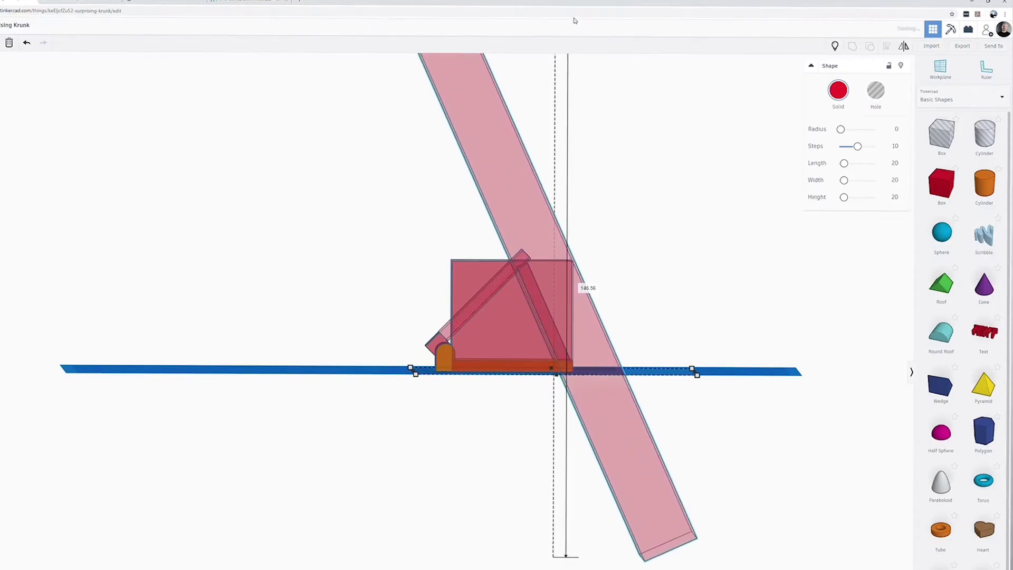
key("shift+Right")
key("Left")
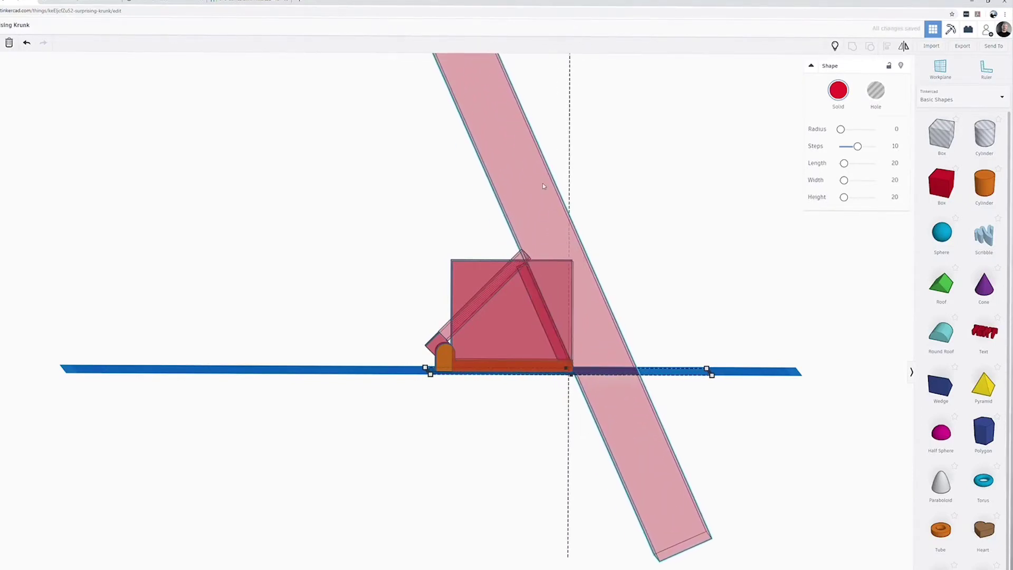
Turn the enlarged tilted block into a hole and group it with the side walls, tilted wall and hinged plate
scroll(428, 369, "up", 5)
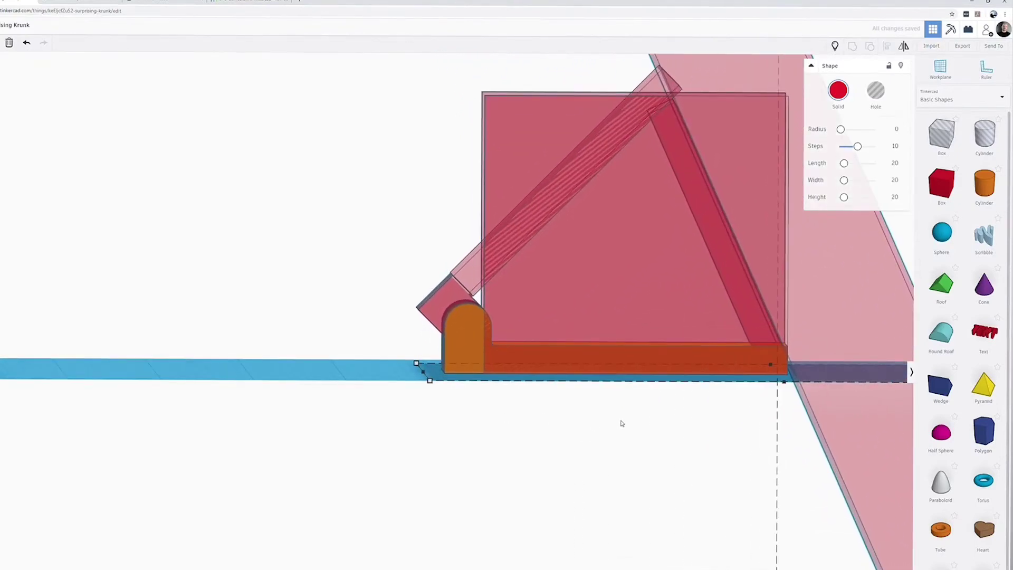
mouse_move(622, 423)
right_mouse_down()
mouse_move(565, 432)
mouse_move(645, 449)
mouse_move(650, 436)
mouse_move(622, 413)
mouse_move(614, 434)
right_mouse_up()
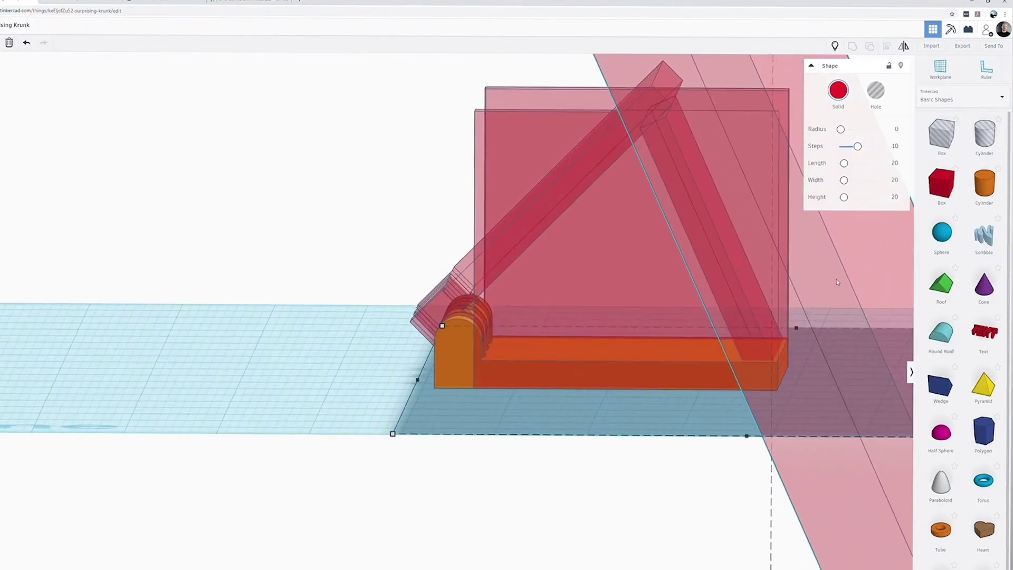
left_click(877, 94)
left_click_drag(664, 480, 784, 341)
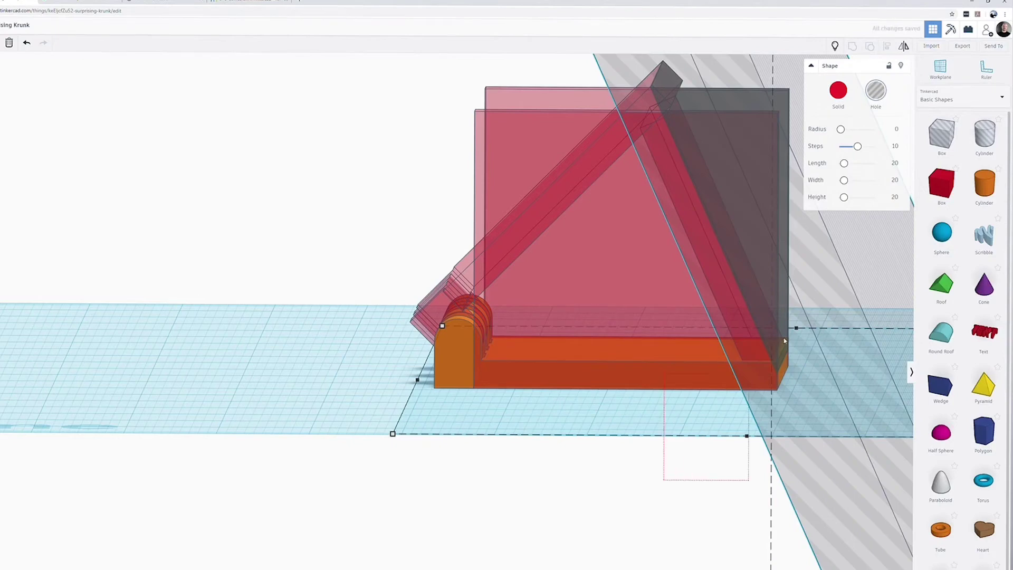
left_click_drag(834, 288, 831, 281)
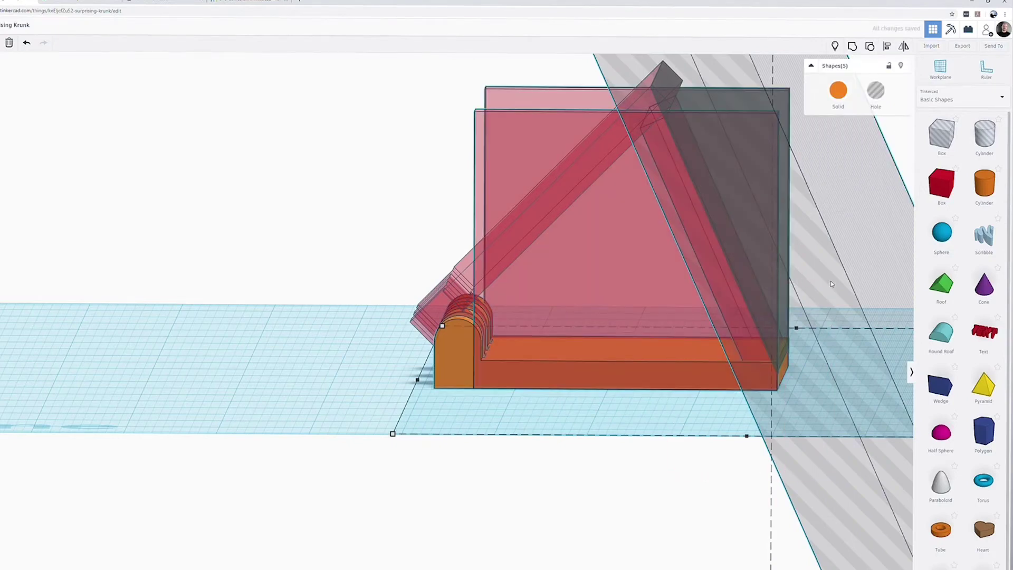
key("ctrl+g")
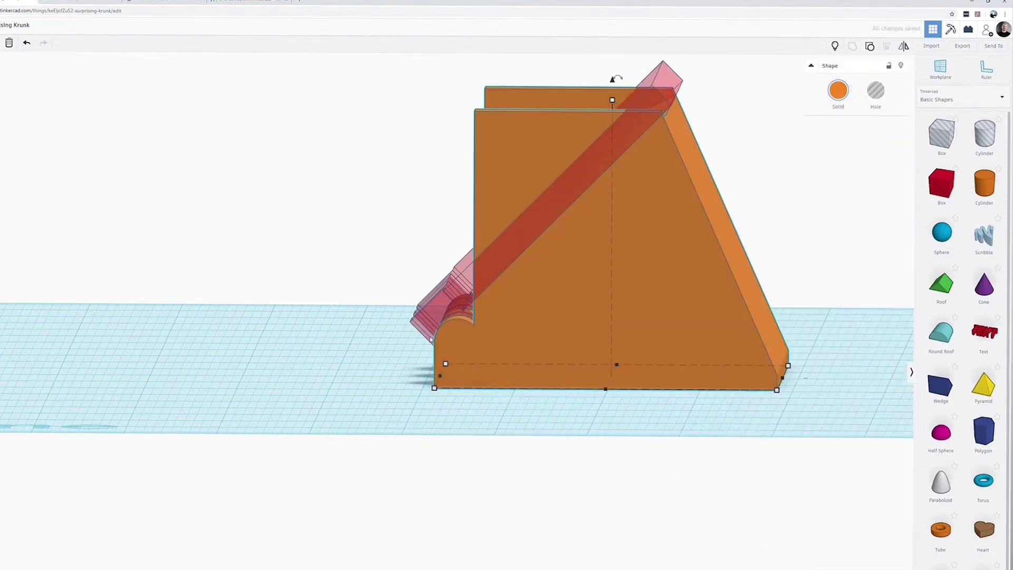
Try enlarging the lid and its hinge knuckles proportionally to about 91.57 mm high, and undo the scaling
right_click_drag(332, 204, 774, 238)
scroll(450, 418, "up", 6)
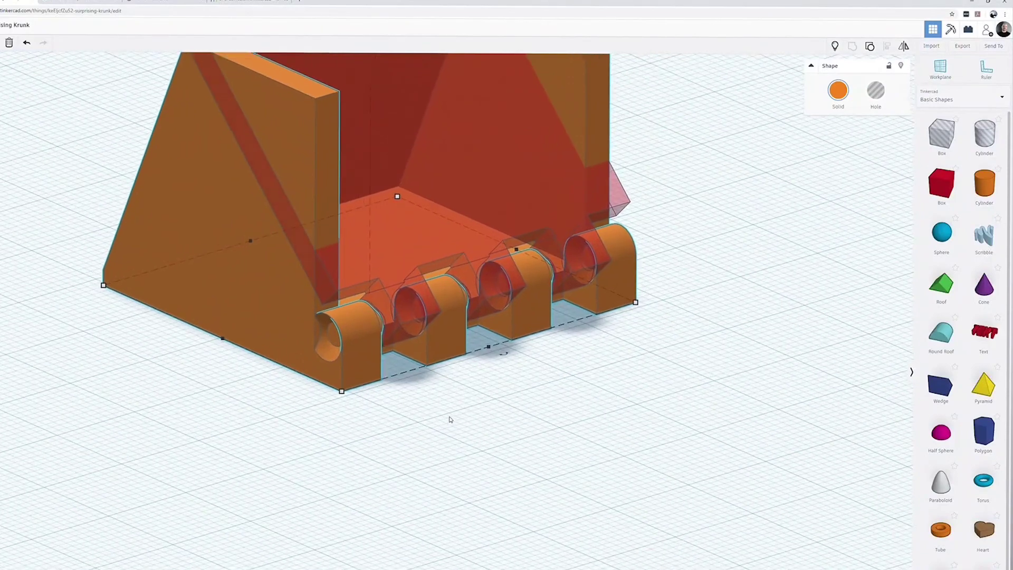
scroll(451, 418, "down", 8)
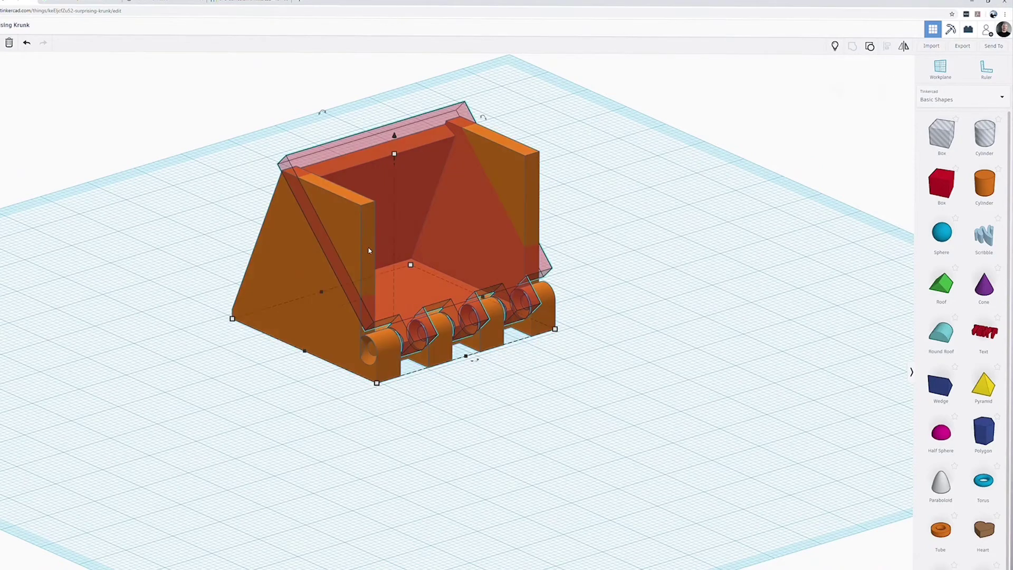
left_click(399, 370)
right_click_drag(466, 351, 503, 348)
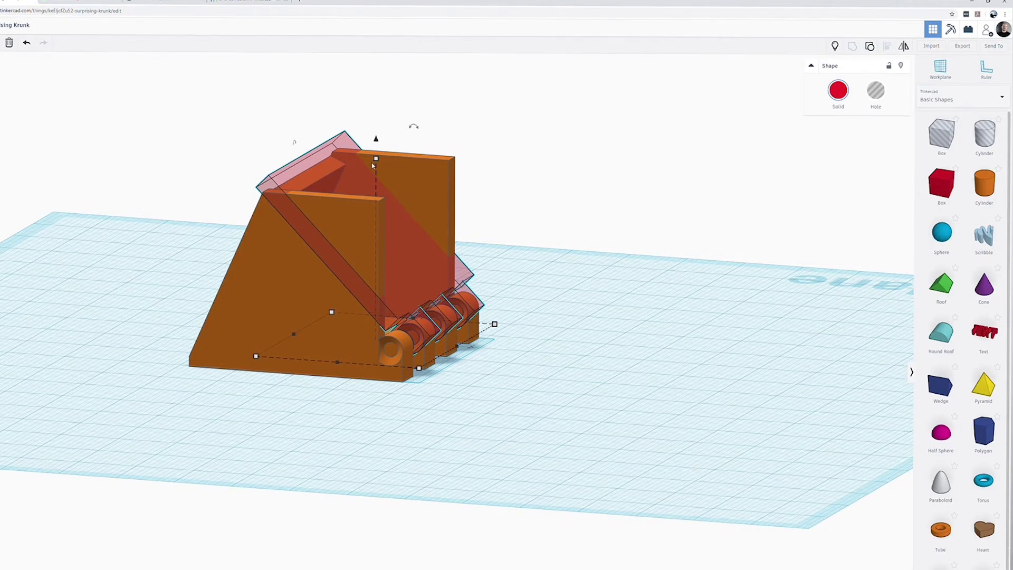
scroll(324, 413, "up", 3)
scroll(325, 413, "down", 5)
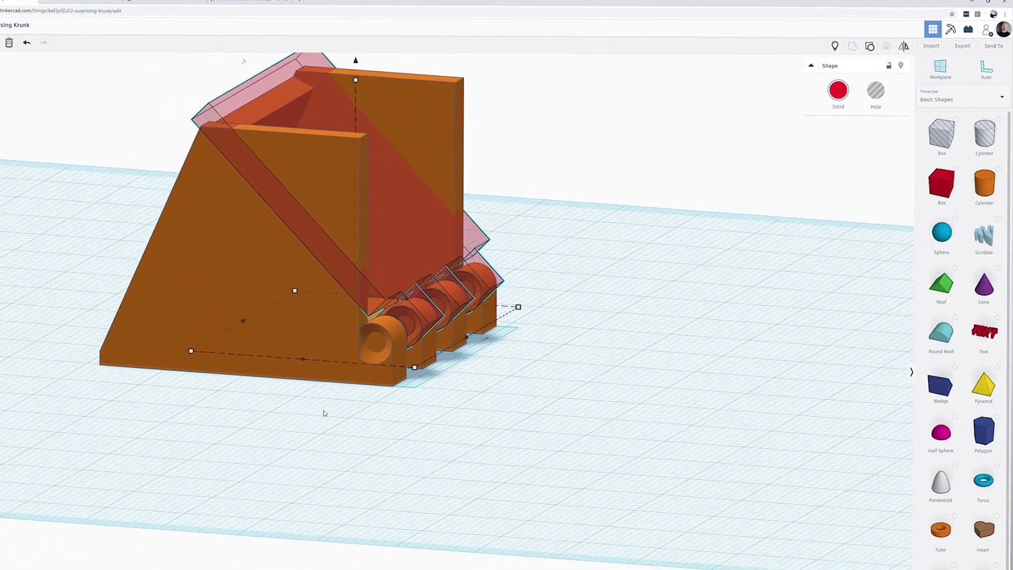
mouse_move(398, 241)
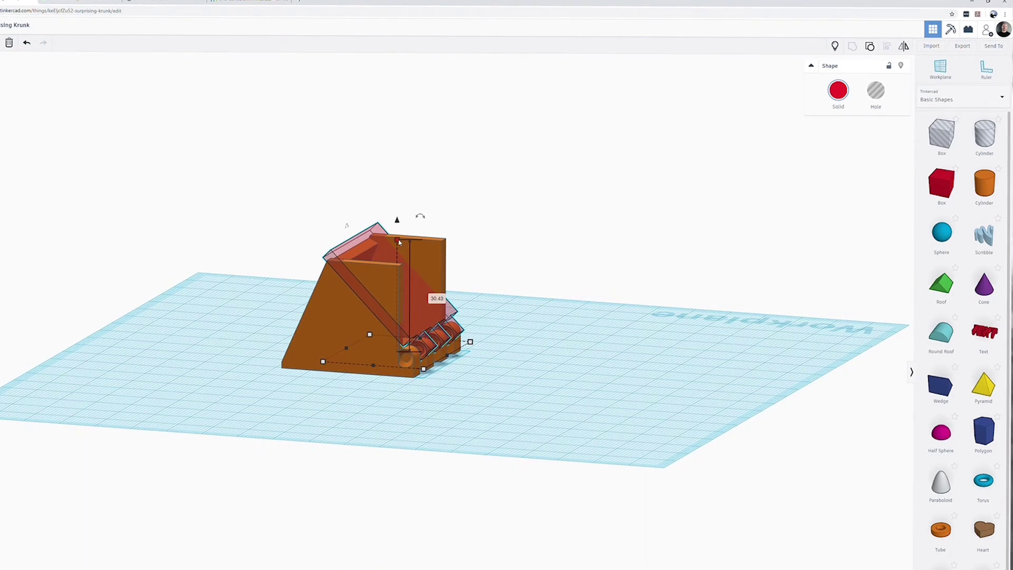
left_click_drag(400, 243, 515, 130)
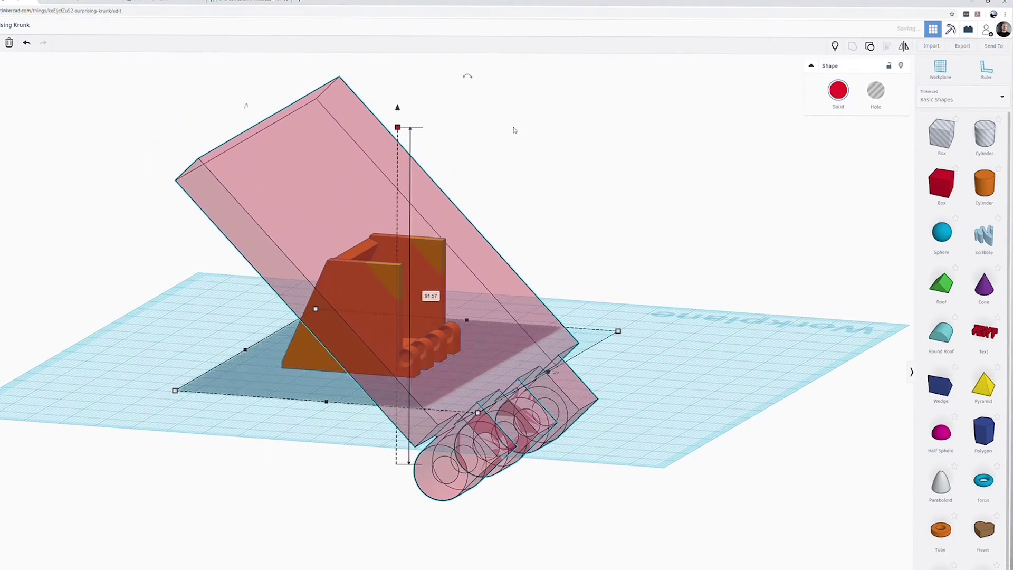
key("ctrl+z")
Turn the lid into a hole and group it with the box so it cuts through the side walls
right_click_drag(518, 346, 464, 369)
scroll(406, 193, "down", 4)
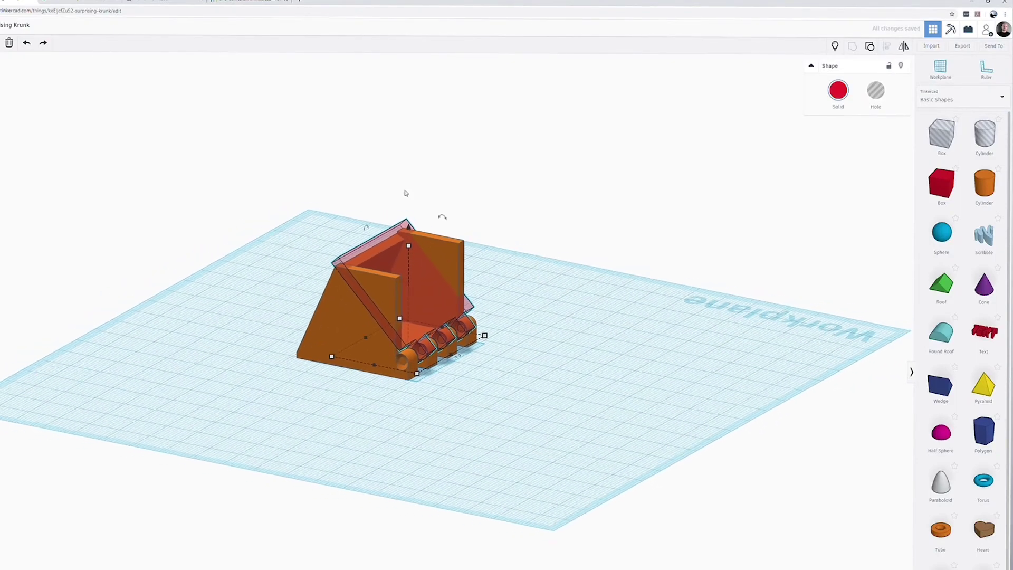
scroll(405, 192, "up", 6)
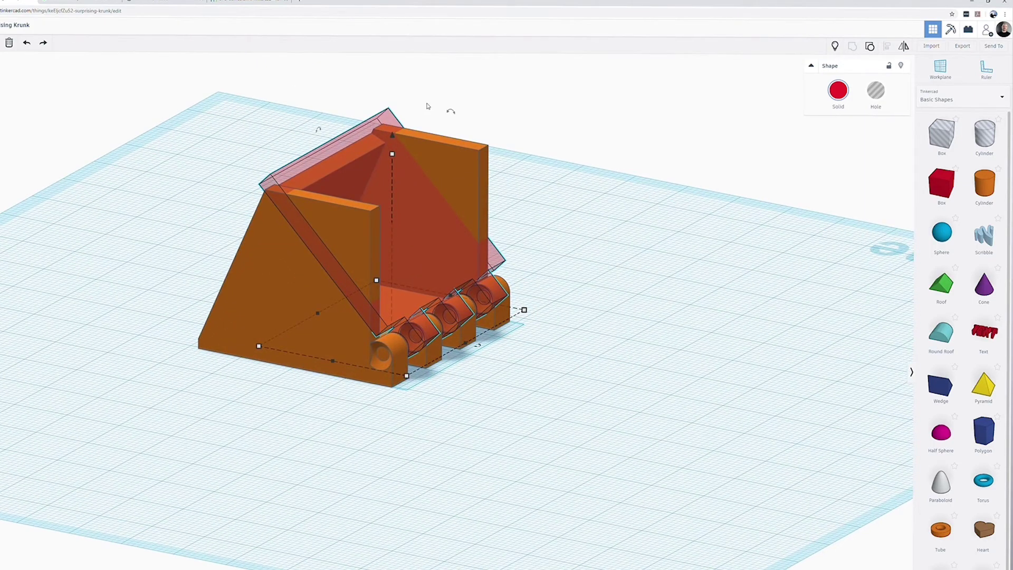
right_click_drag(427, 106, 523, 93)
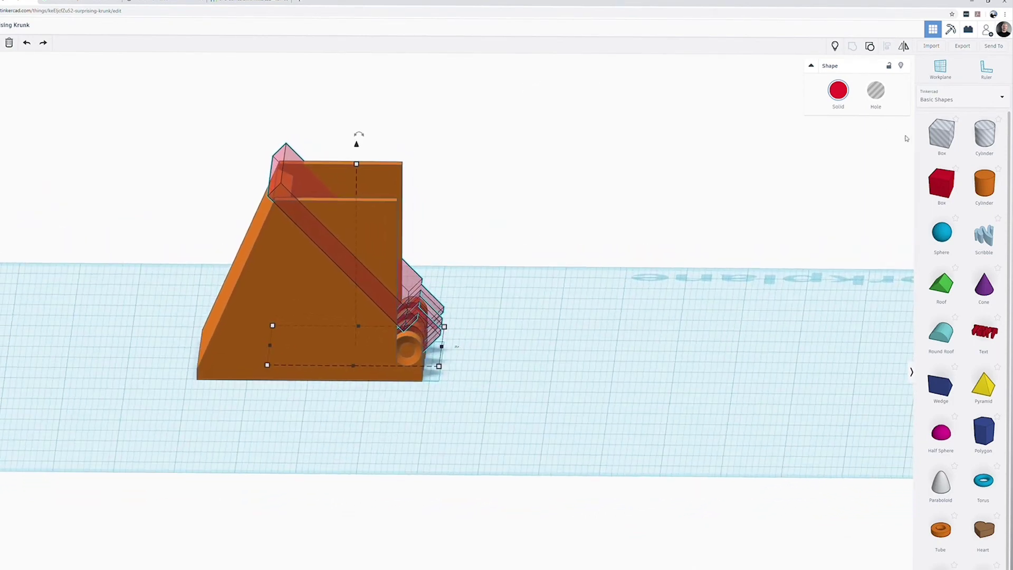
left_click(876, 90)
left_click_drag(216, 108, 459, 305)
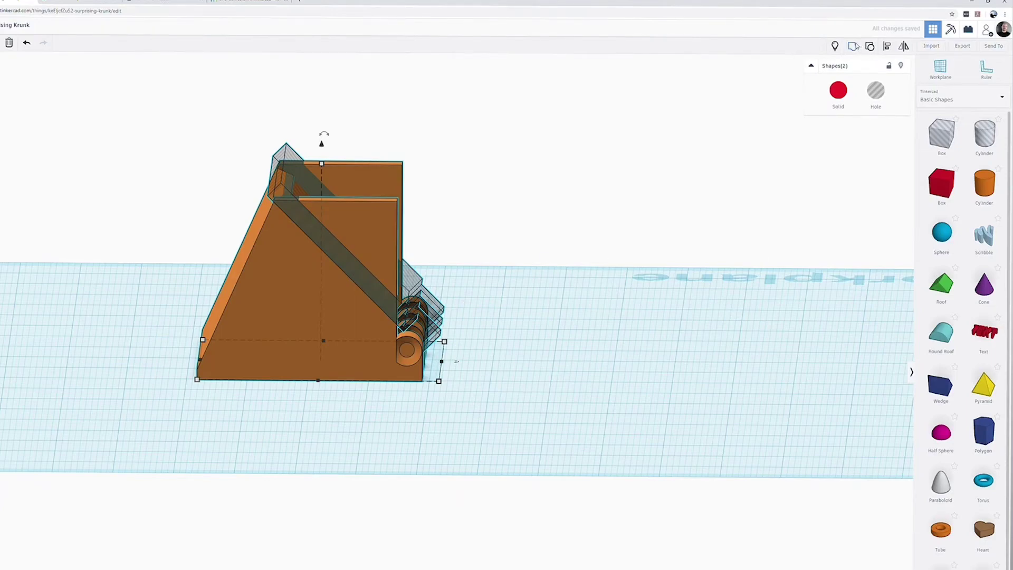
left_click(856, 45)
Add a box-shaped hole over the box's hinge side and tilt it towards the lid cut's slope, finishing with a -17° turn
mouse_move(507, 301)
right_mouse_down()
mouse_move(433, 338)
mouse_move(508, 315)
right_mouse_up()
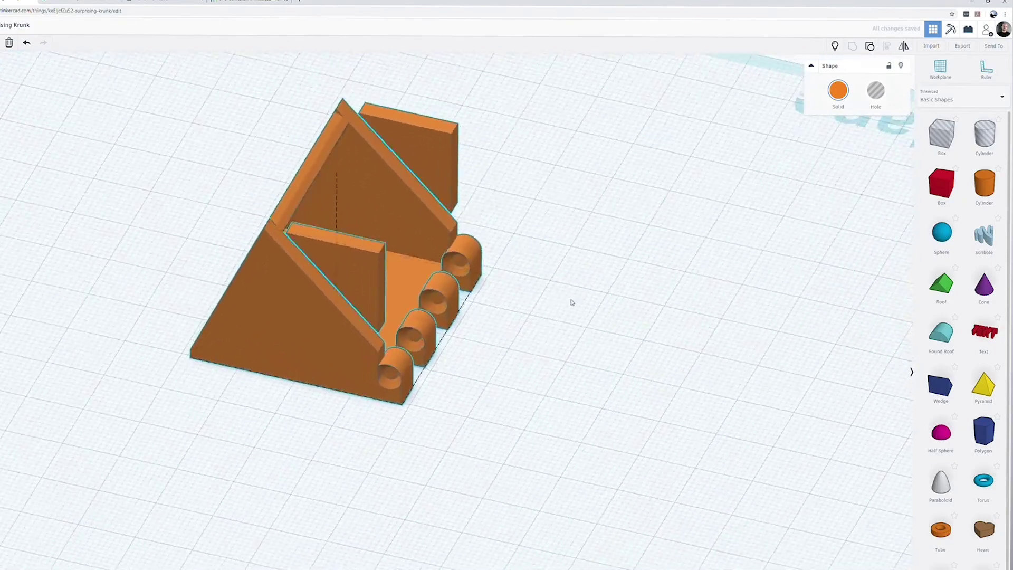
left_click(408, 164)
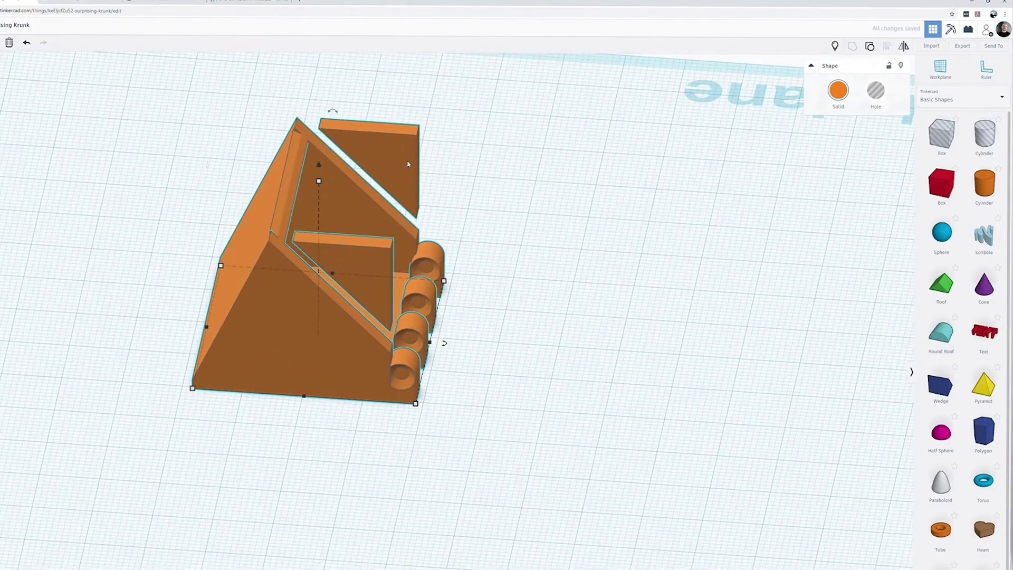
left_click(438, 153)
left_click(385, 146)
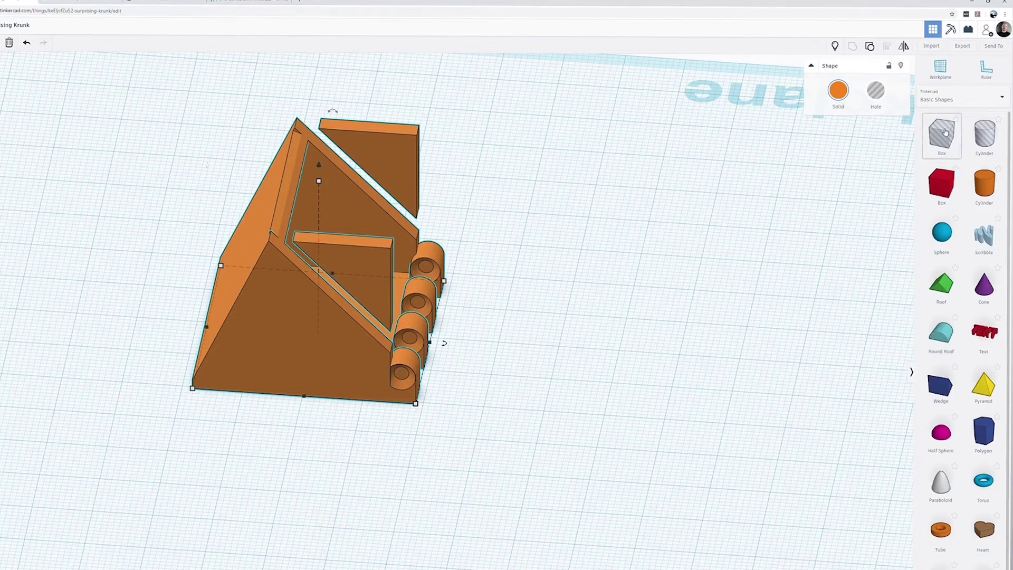
left_click_drag(945, 132, 541, 370)
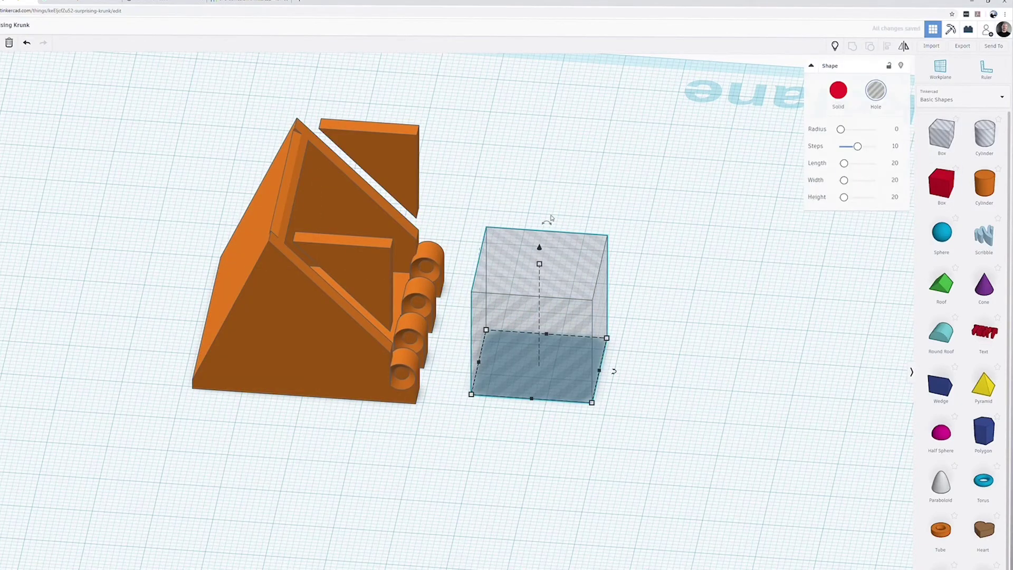
left_click_drag(549, 220, 501, 218)
left_click_drag(500, 351, 323, 360)
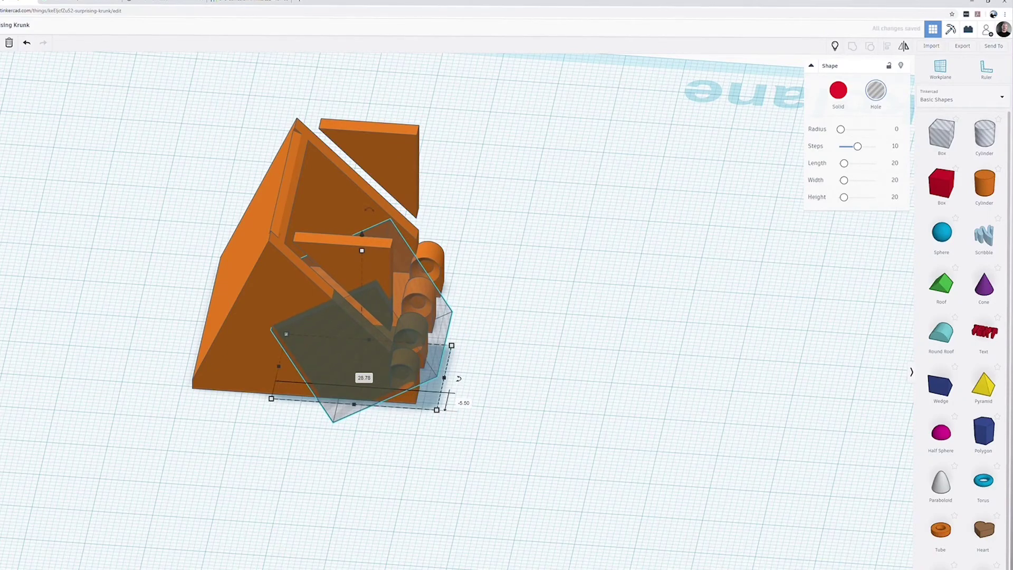
left_click(2, 79)
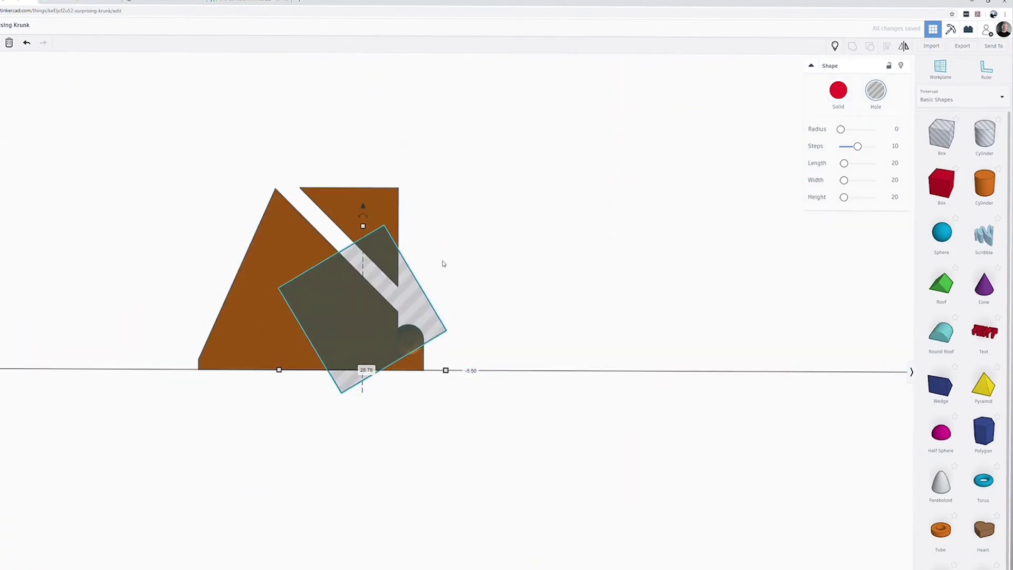
left_click_drag(364, 215, 319, 173)
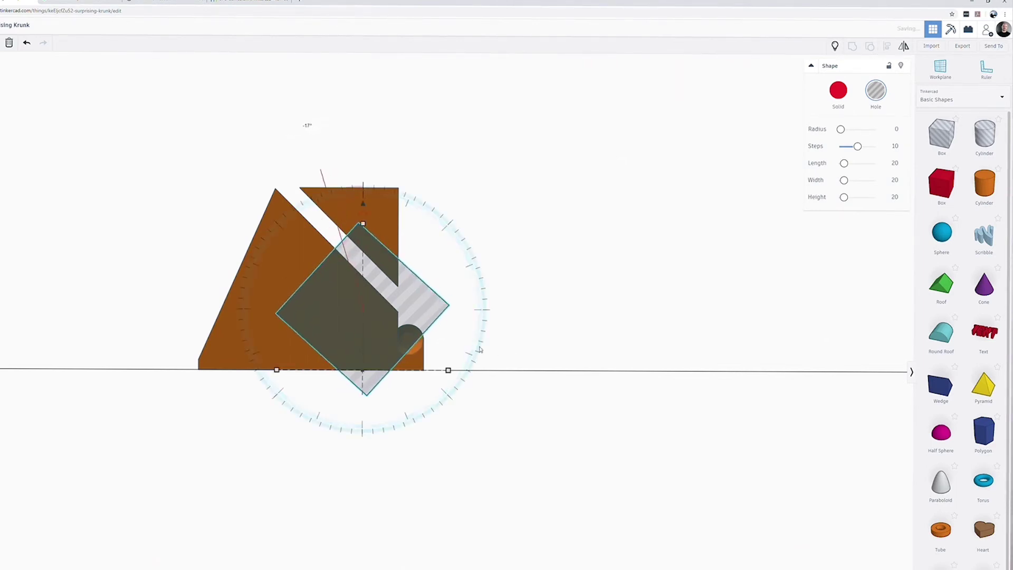
Enlarge the tilted box hole proportionally and raise it until it covers the leftover wall triangle above the sloped cut
left_click_drag(450, 368, 558, 377)
key("Right")
key("Right")
key("Right")
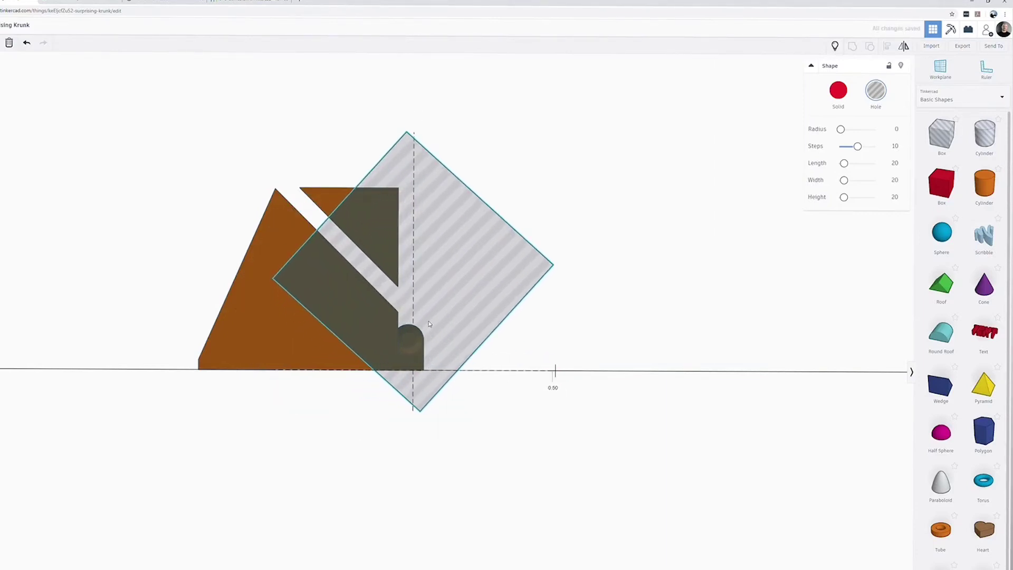
key("ctrl+shift+Up")
key("ctrl+shift+Up")
key("ctrl+shift+Up")
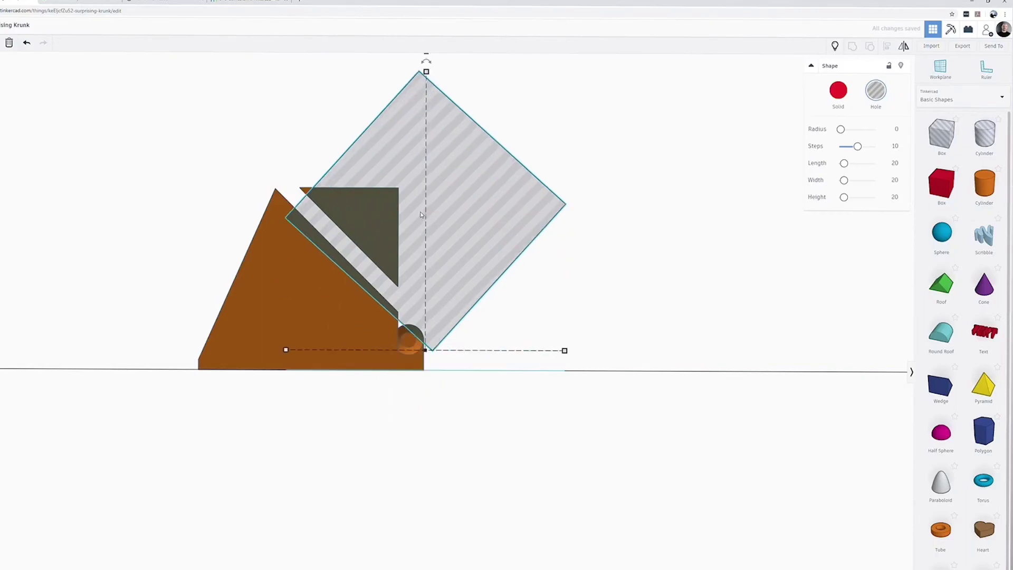
key("Left")
key("Left")
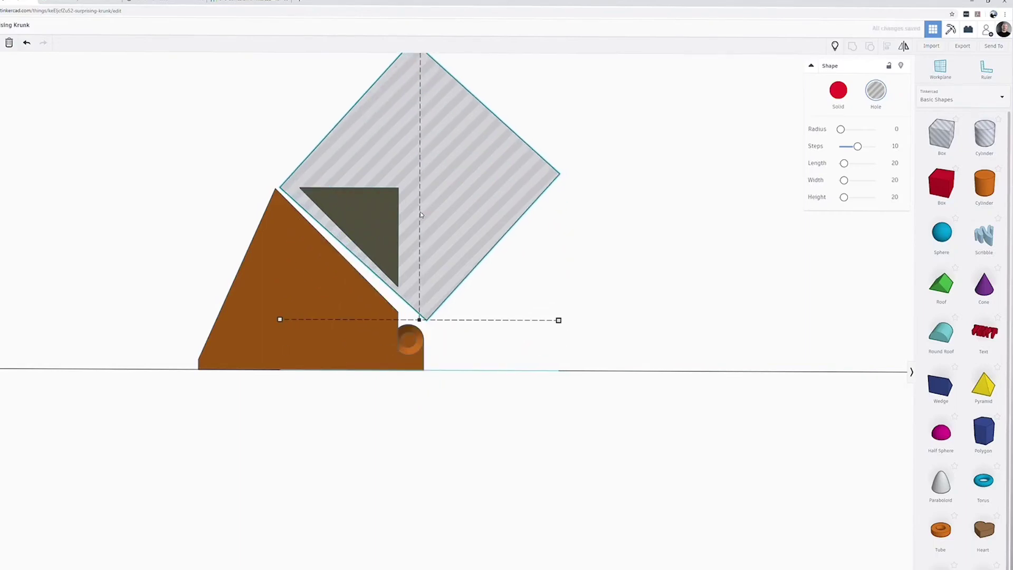
Stretch the tilted box hole along the hinge direction so it spans the leftover pieces of both side walls
right_click_drag(623, 236, 432, 290)
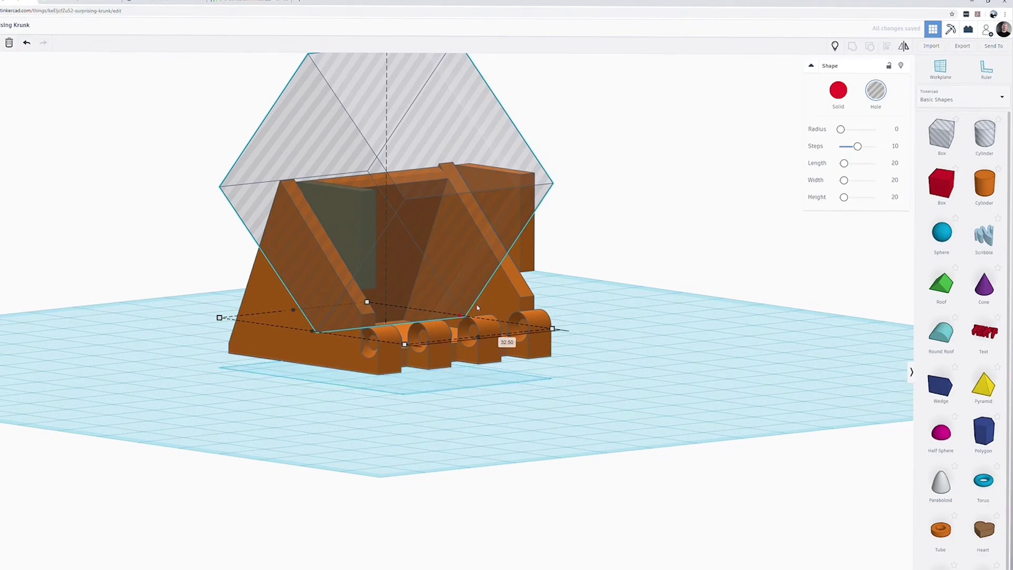
left_click_drag(468, 317, 639, 296)
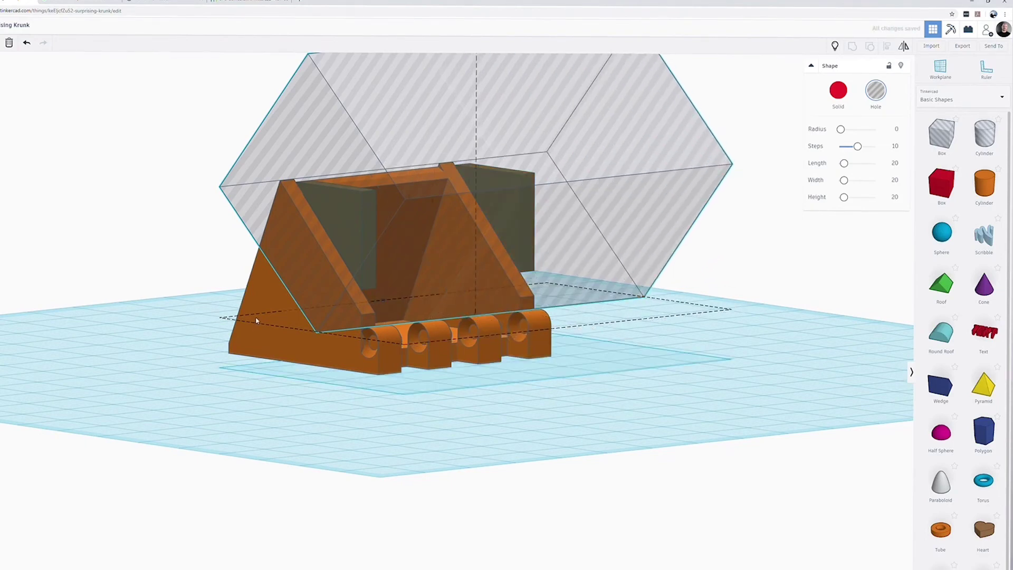
left_click(256, 320, "shift")
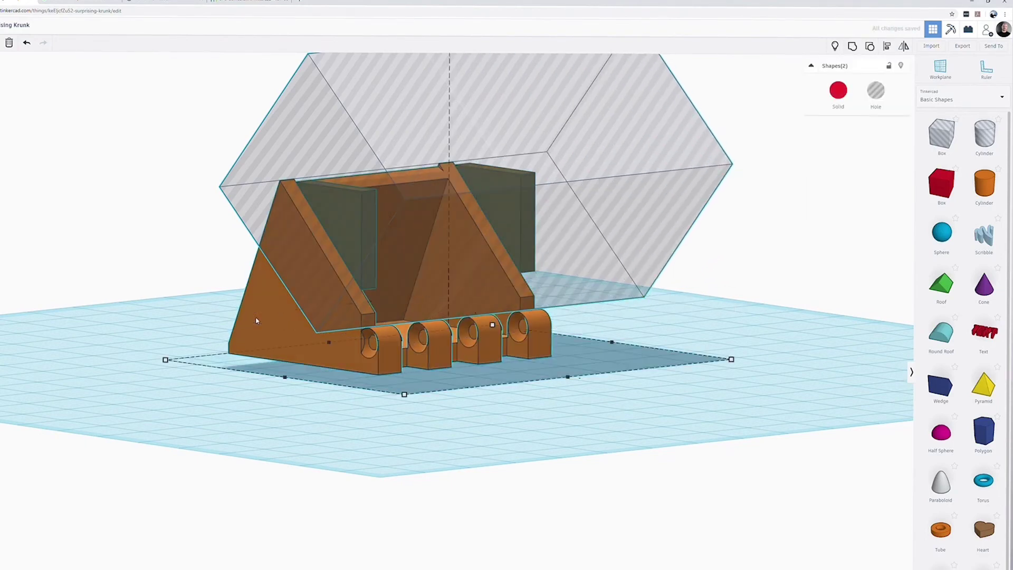
left_click(371, 443)
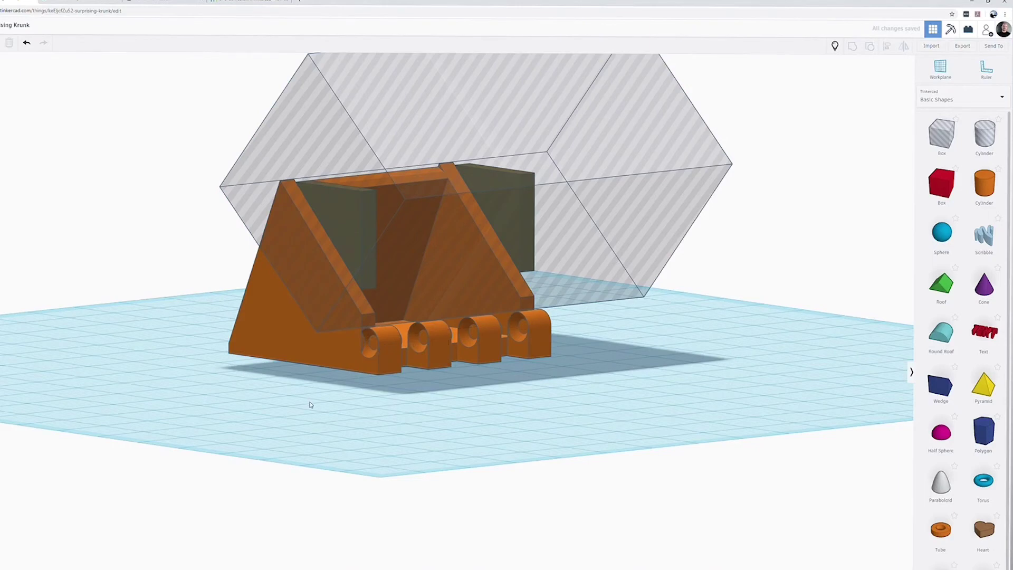
Inspect the component shapes inside the grouped box
right_click_drag(311, 405, 387, 372)
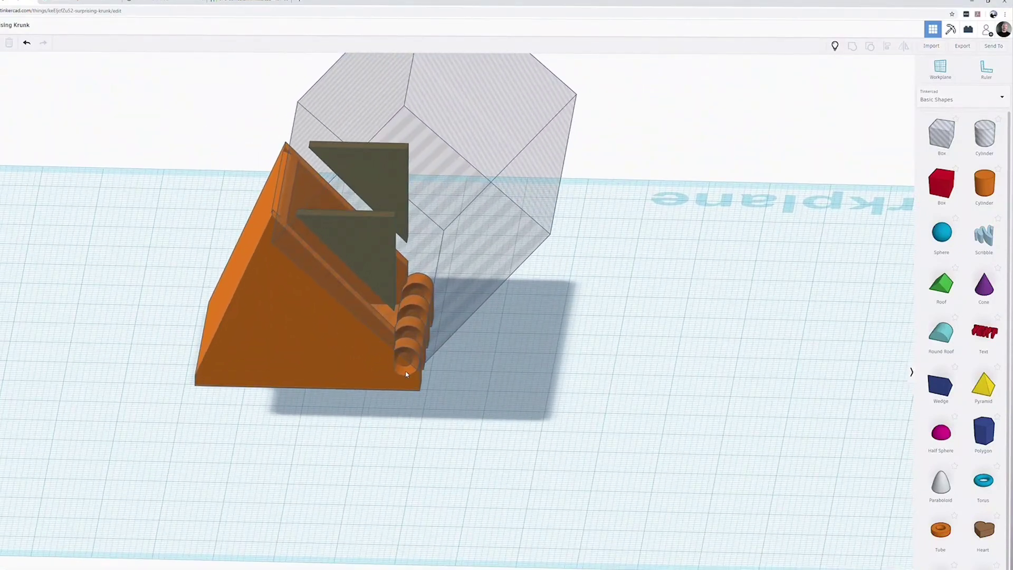
double_click(406, 374)
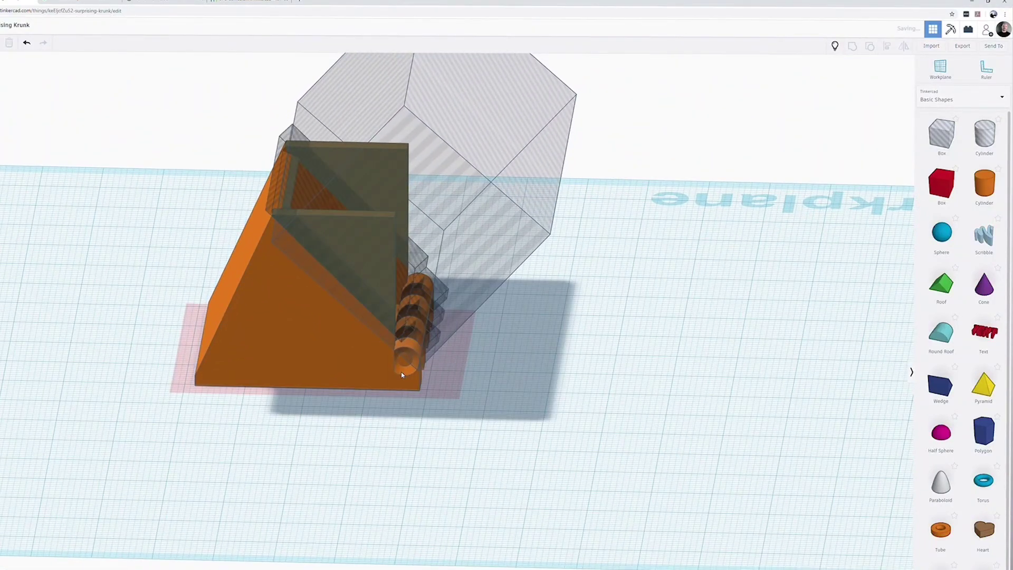
left_click_drag(403, 376, 405, 375)
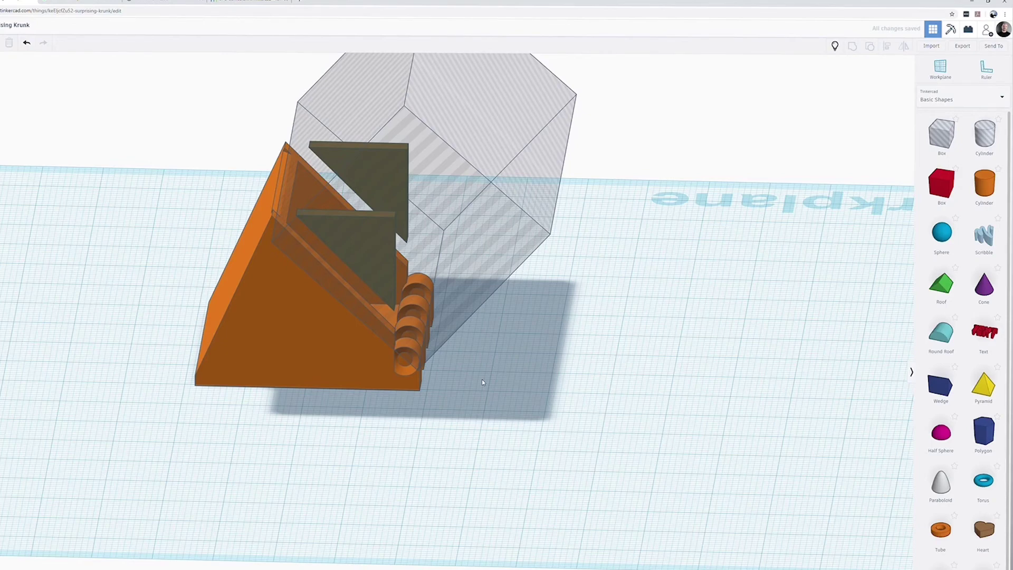
Ungroup the box two levels deep, separating the lid hole, the walls, the plate and the enlarged tilted hole
left_click(314, 343)
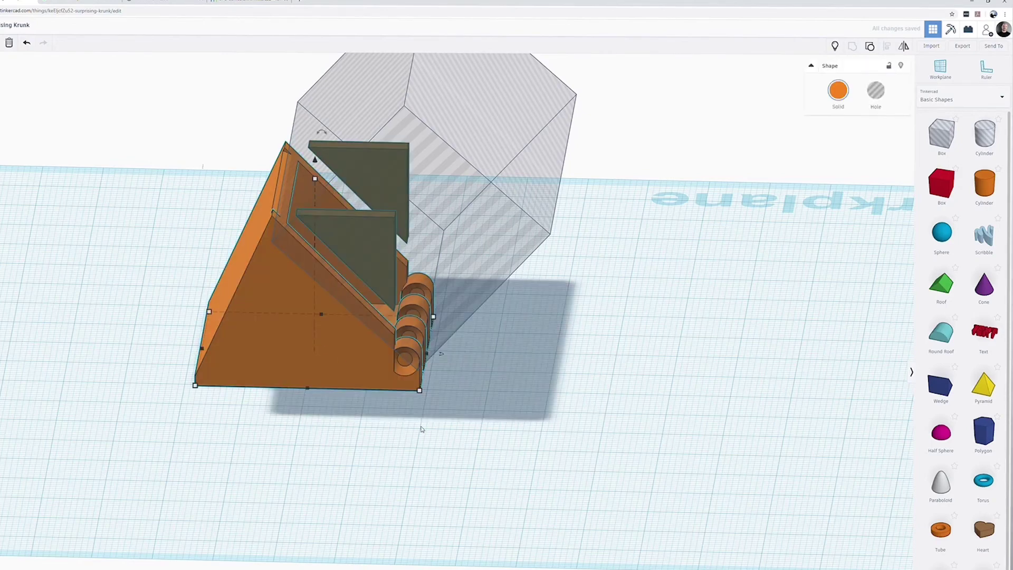
key("ctrl+shift+g")
left_click(467, 450)
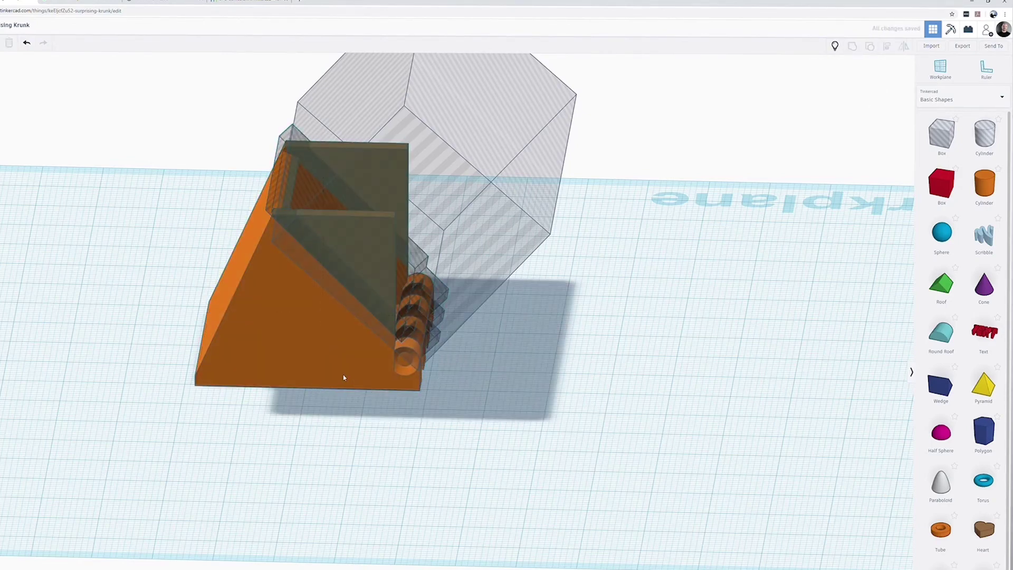
left_click(344, 378)
key("ctrl+shift+g")
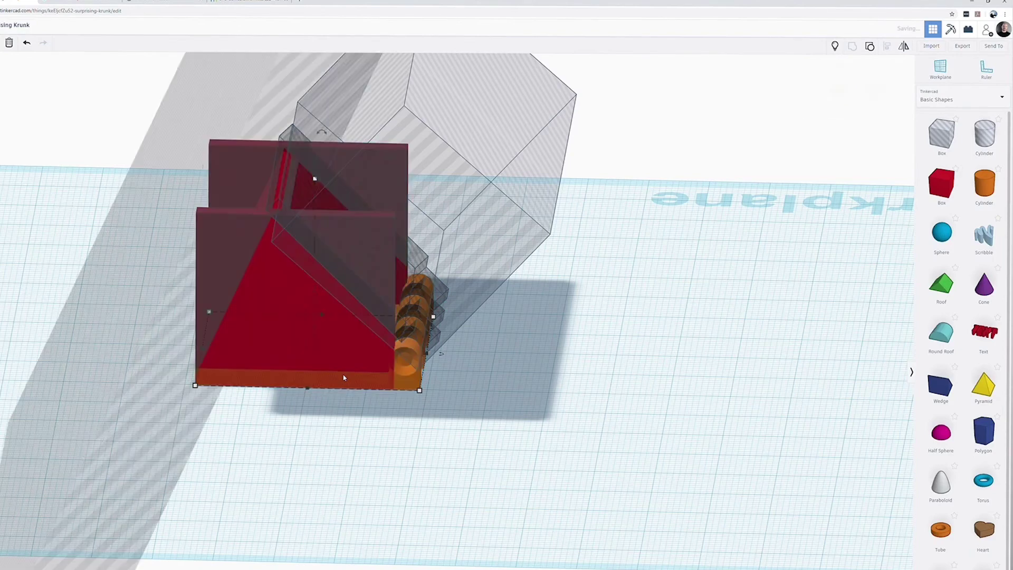
Isolate the orange base plate with its hinge knuckles by hiding all the other shapes
left_click(420, 431)
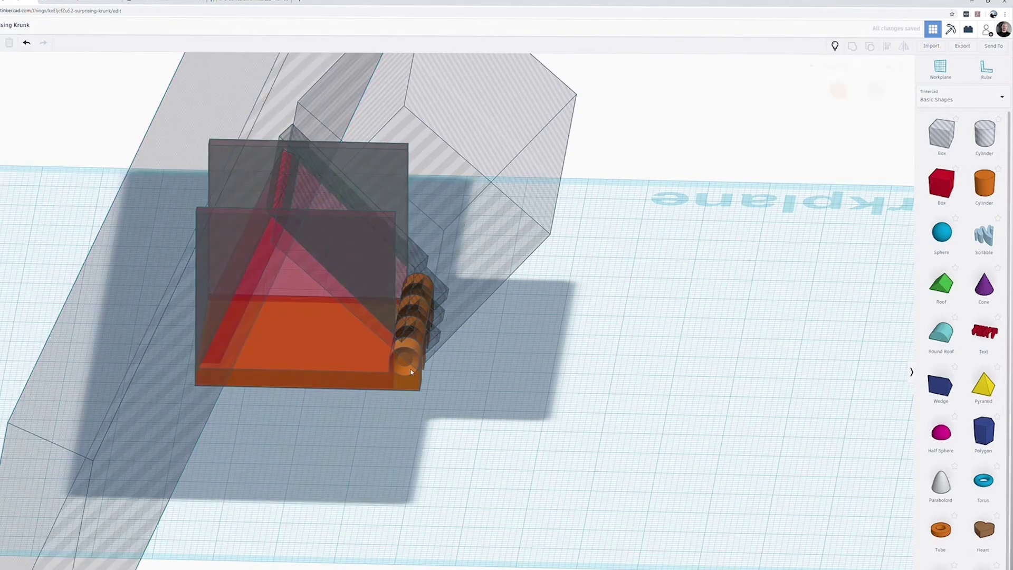
left_click(409, 372)
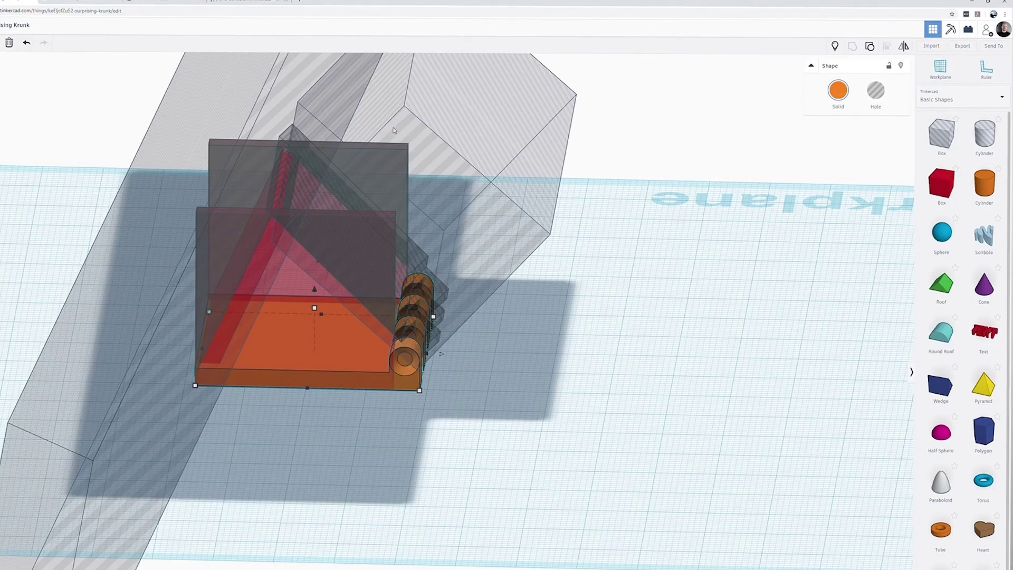
left_click_drag(60, 101, 357, 236)
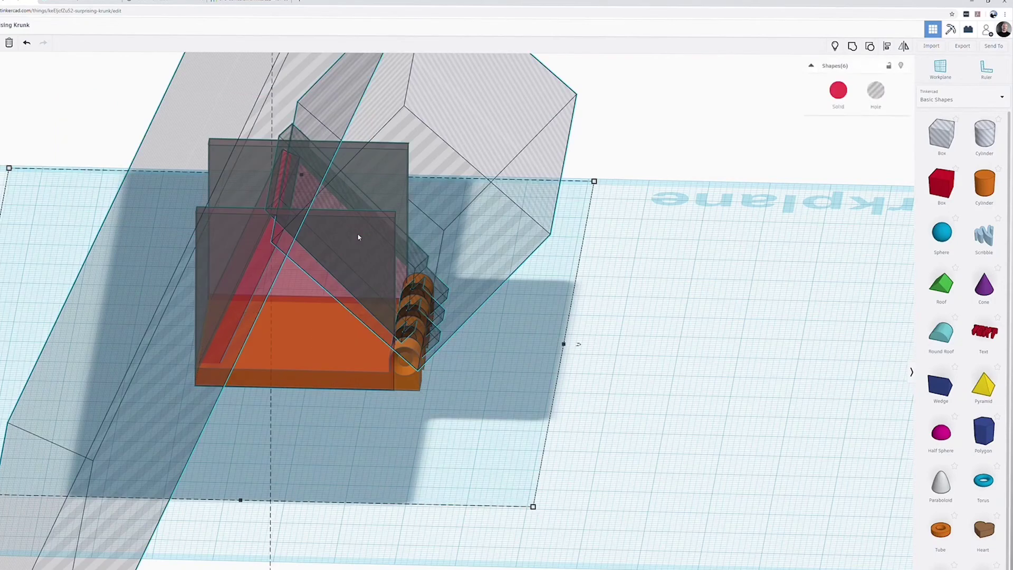
key("ctrl+g")
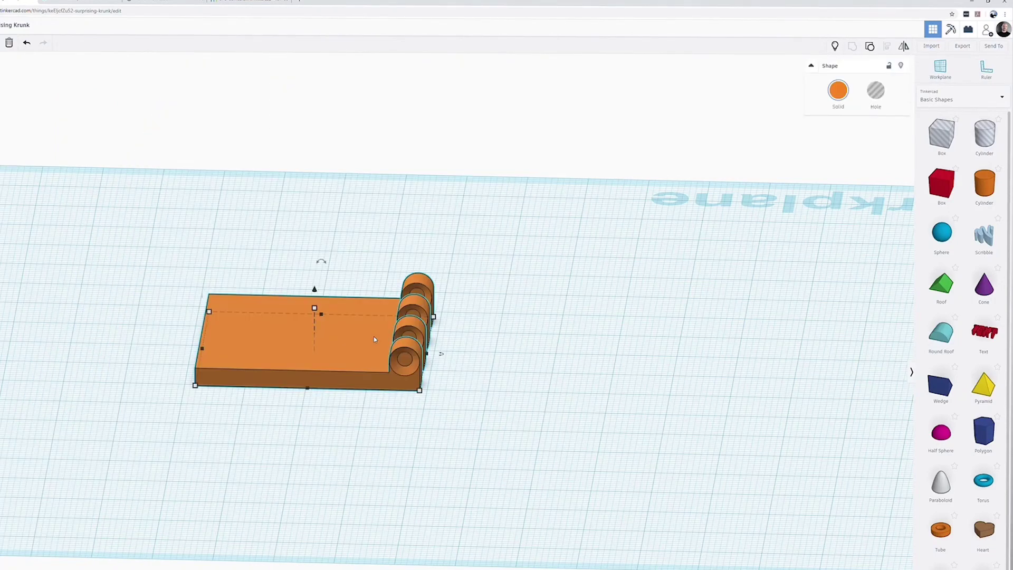
Ungroup the base plate, delete the round hole shape in the end hinge knuckle, and regroup the remaining parts
key("ctrl+shift+g")
left_click(515, 408)
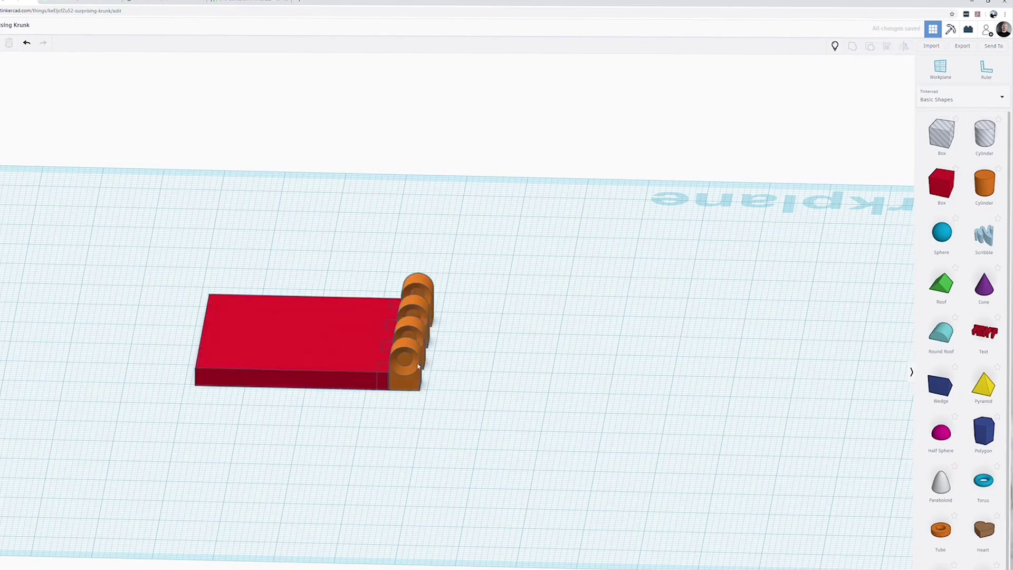
left_click(405, 369)
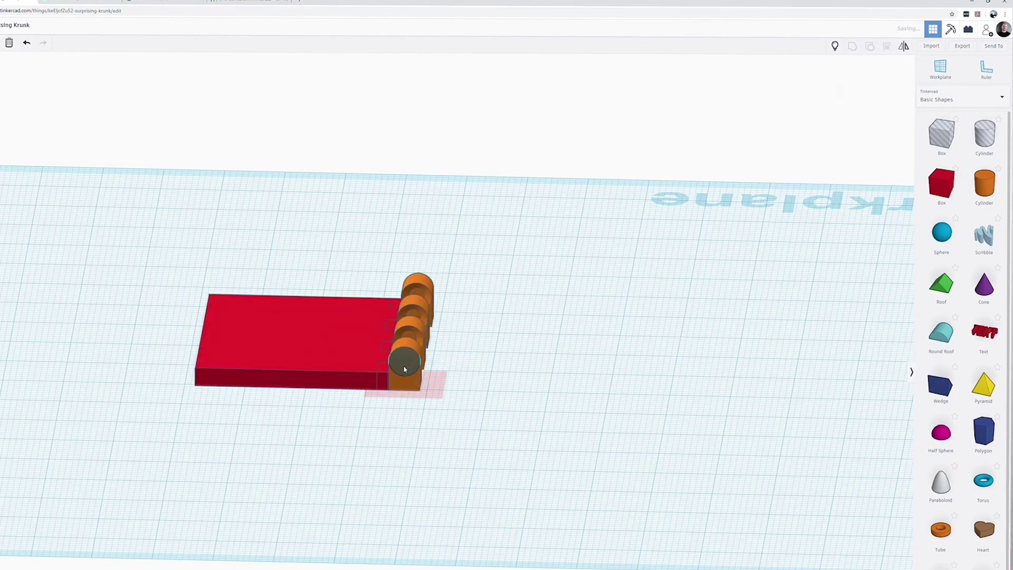
key("Delete")
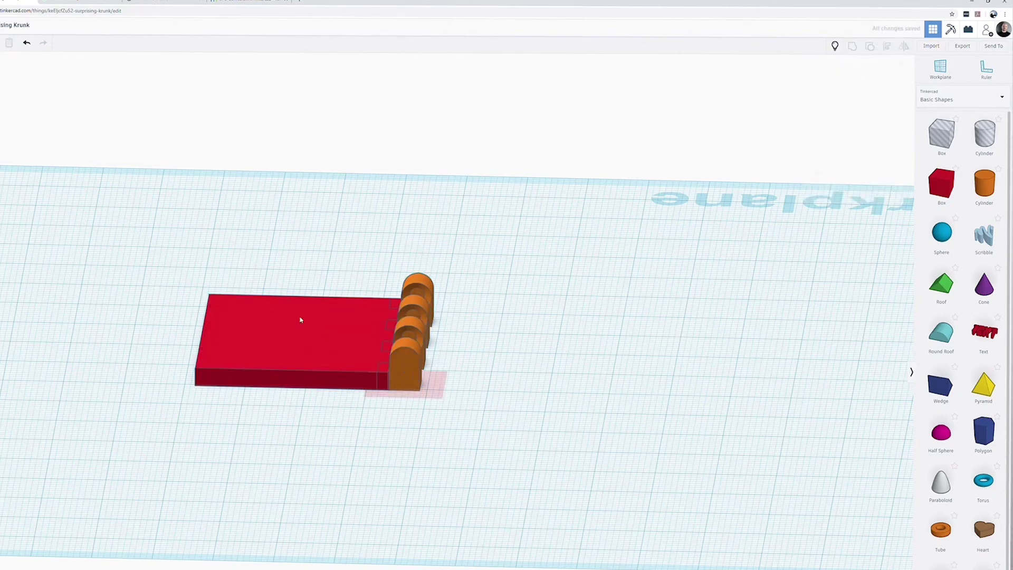
left_click_drag(464, 427, 247, 276)
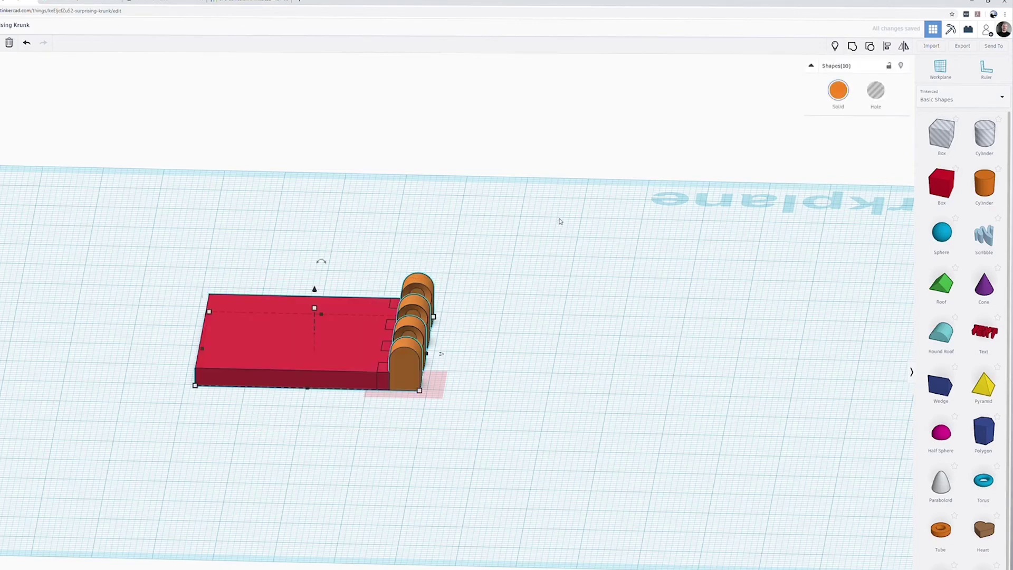
key("ctrl+g")
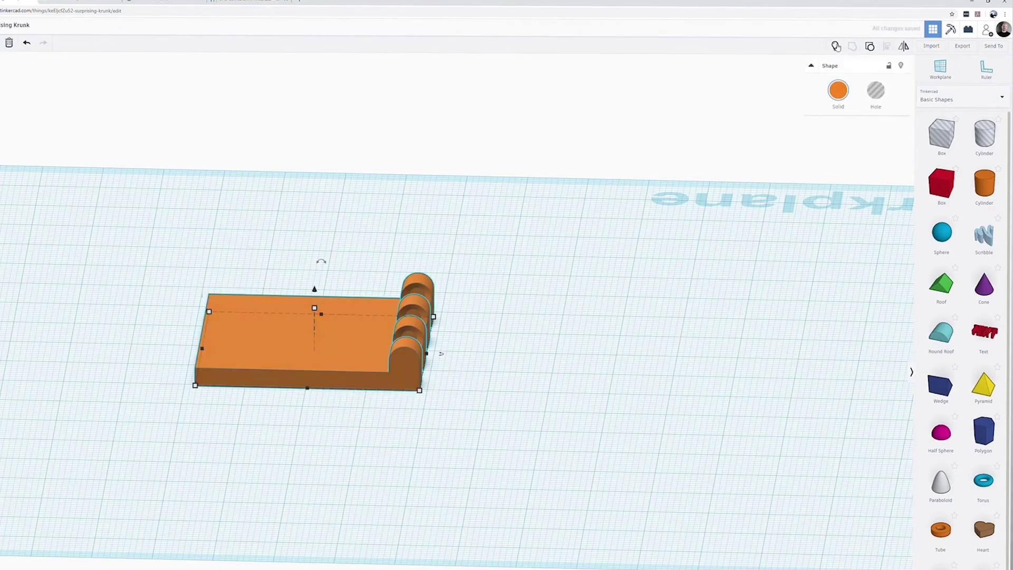
Show all hidden shapes and group everything except the green cylinder and the flat red lid plate into one box
key("ctrl+shift+g")
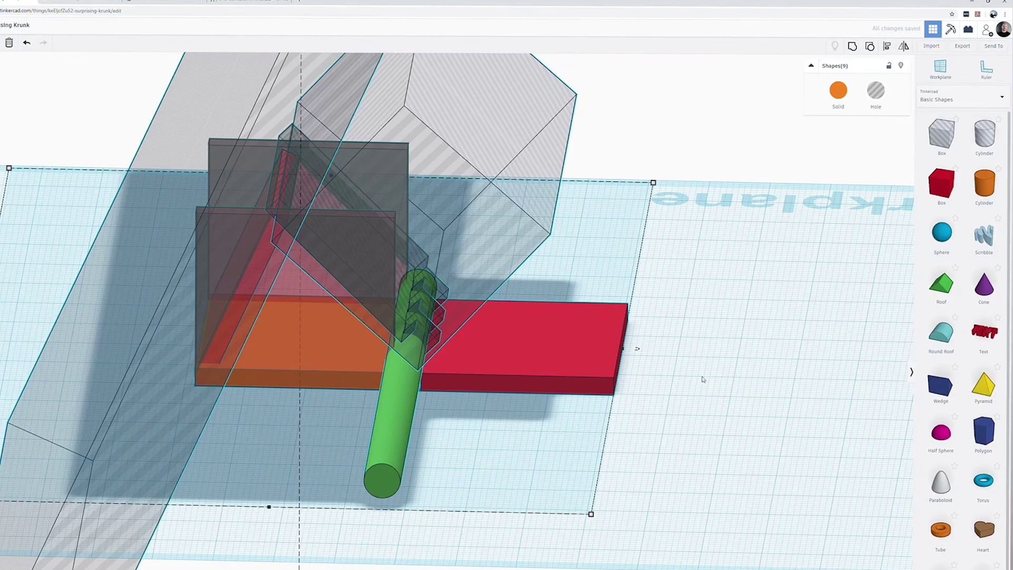
left_click(715, 400)
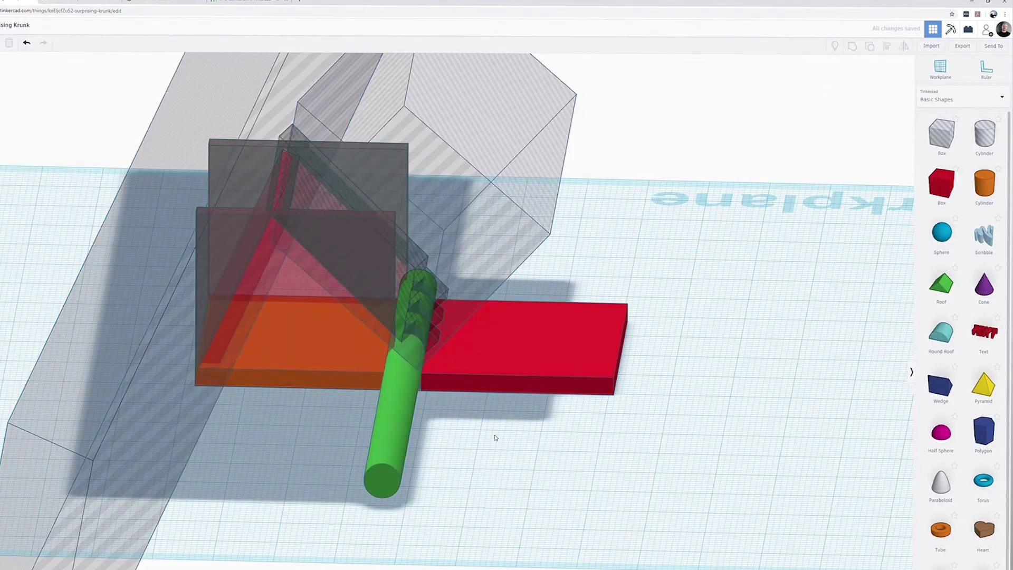
key("ctrl+a")
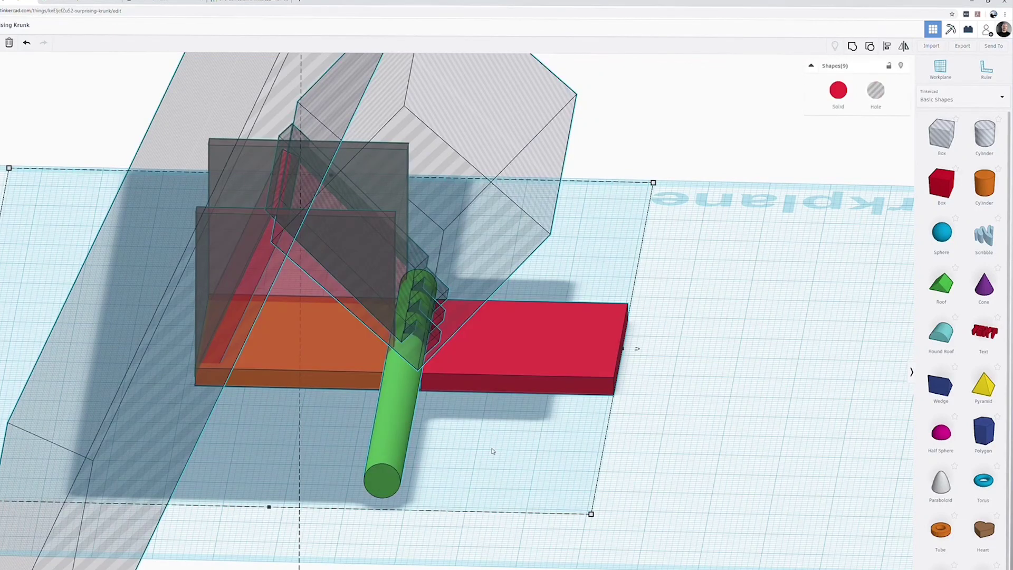
left_click(382, 424, "shift")
left_click(545, 347, "shift")
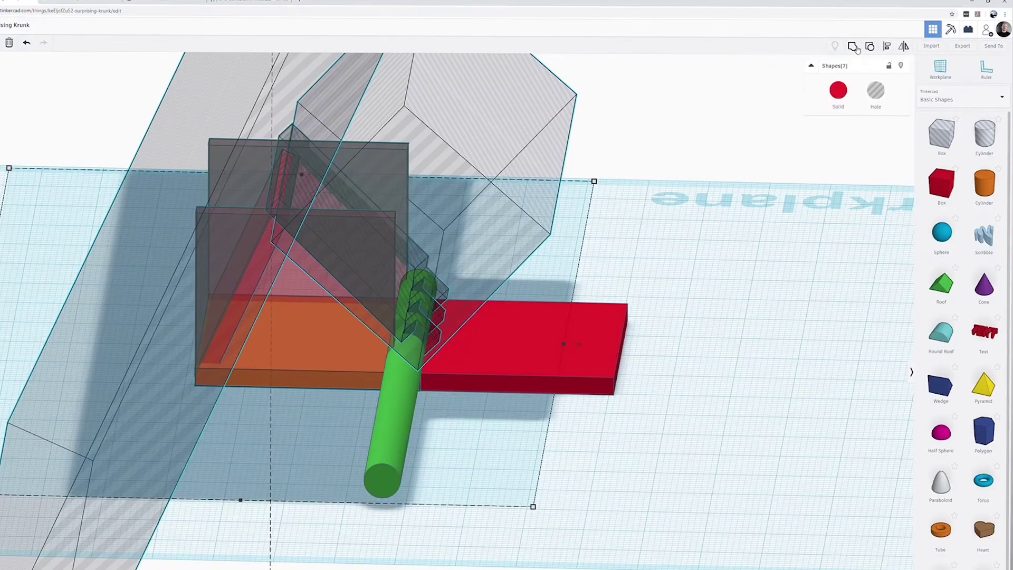
key("ctrl+g")
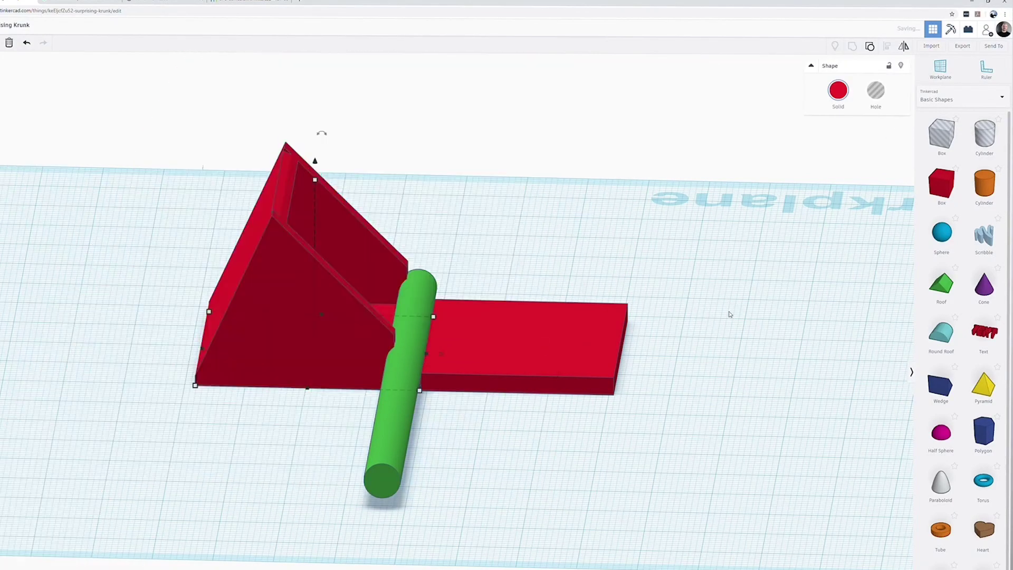
Make the grouped box transparent and hide the long green cylinder running through the hinge
left_click(502, 464)
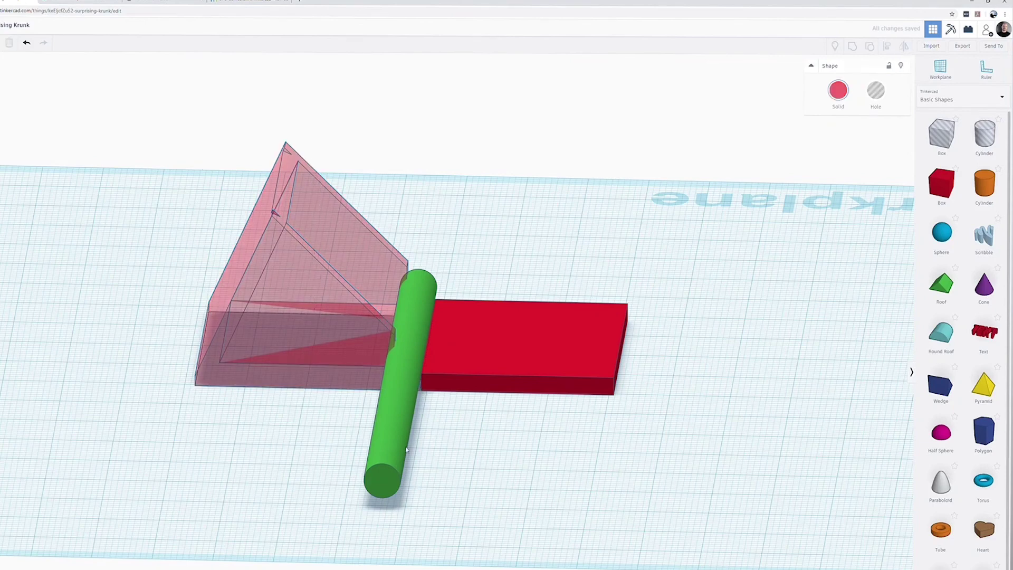
left_click(391, 460)
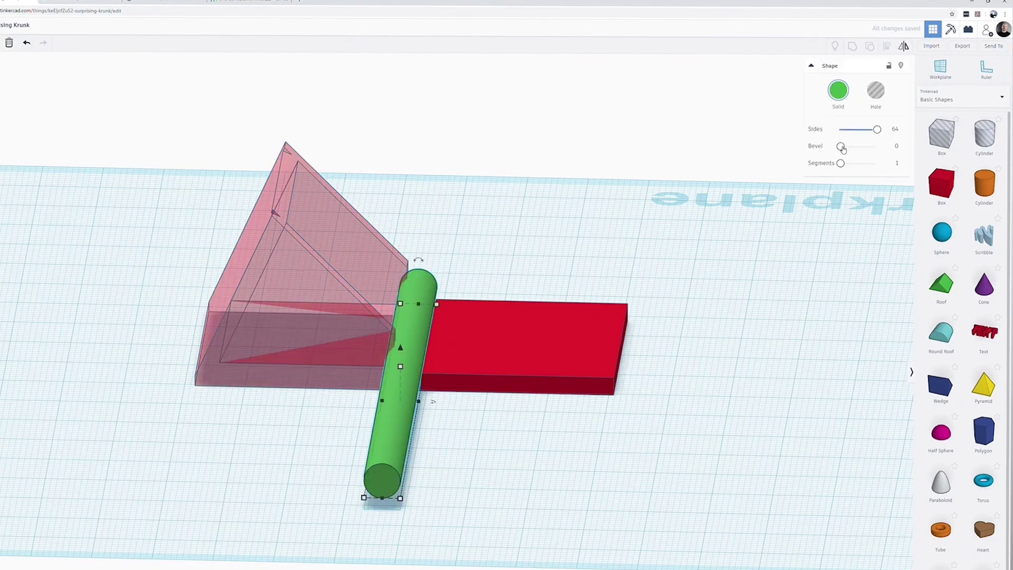
left_click(903, 67)
right_click_drag(604, 237, 153, 293)
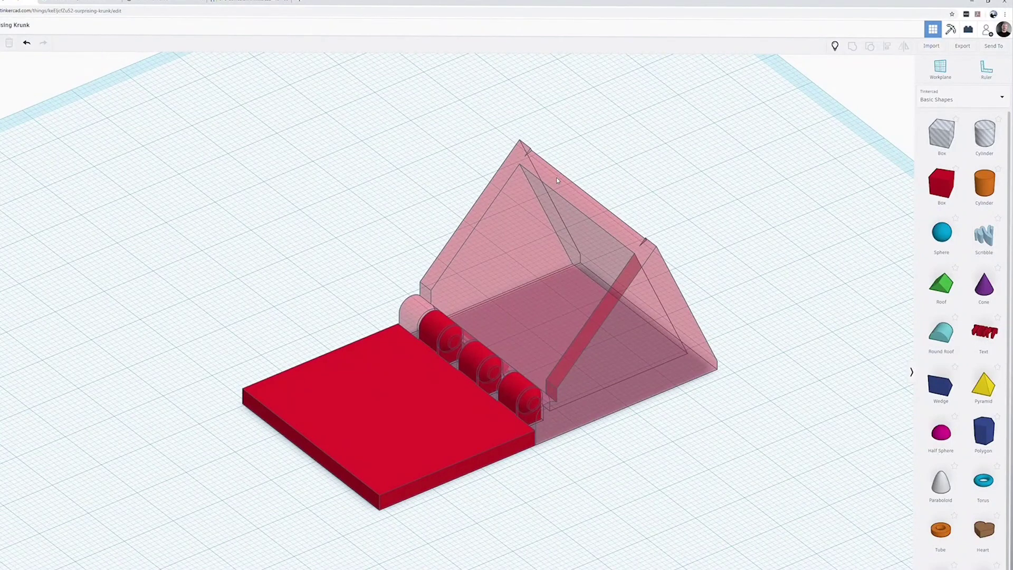
Recolour the grouped box solid light green to set it apart from the red lid
left_click(557, 181)
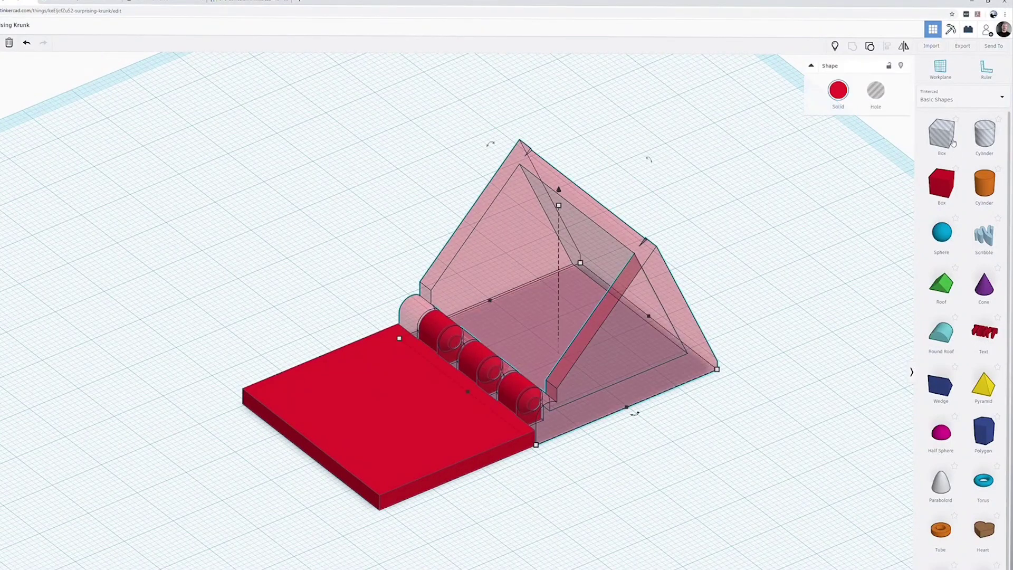
left_click(846, 93)
left_click(867, 138)
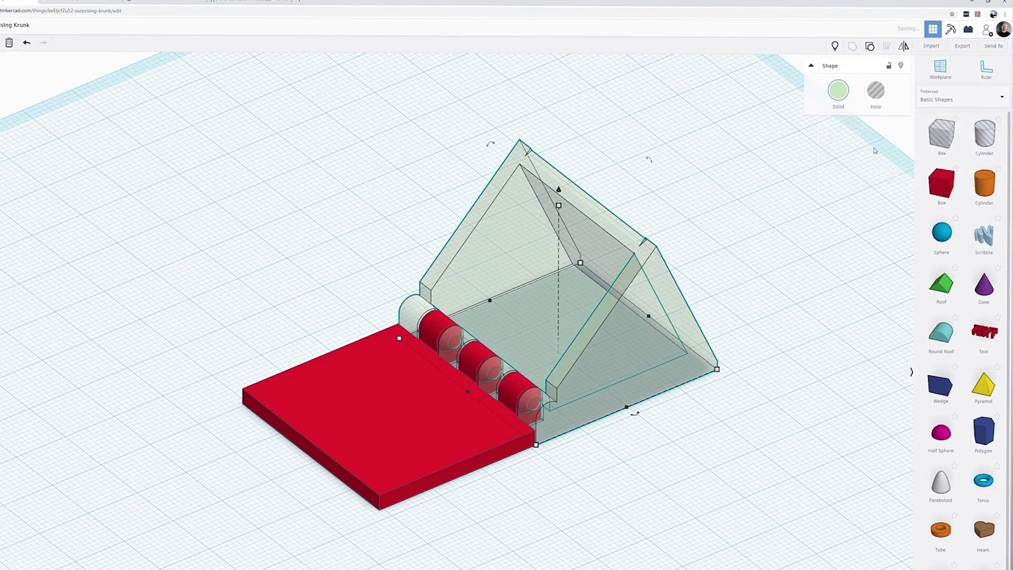
left_click(348, 215)
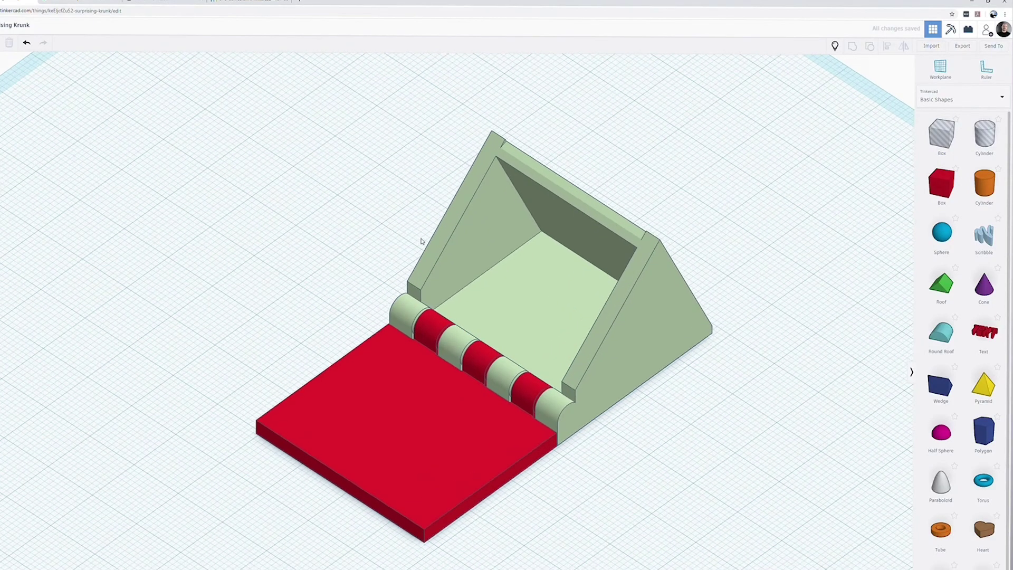